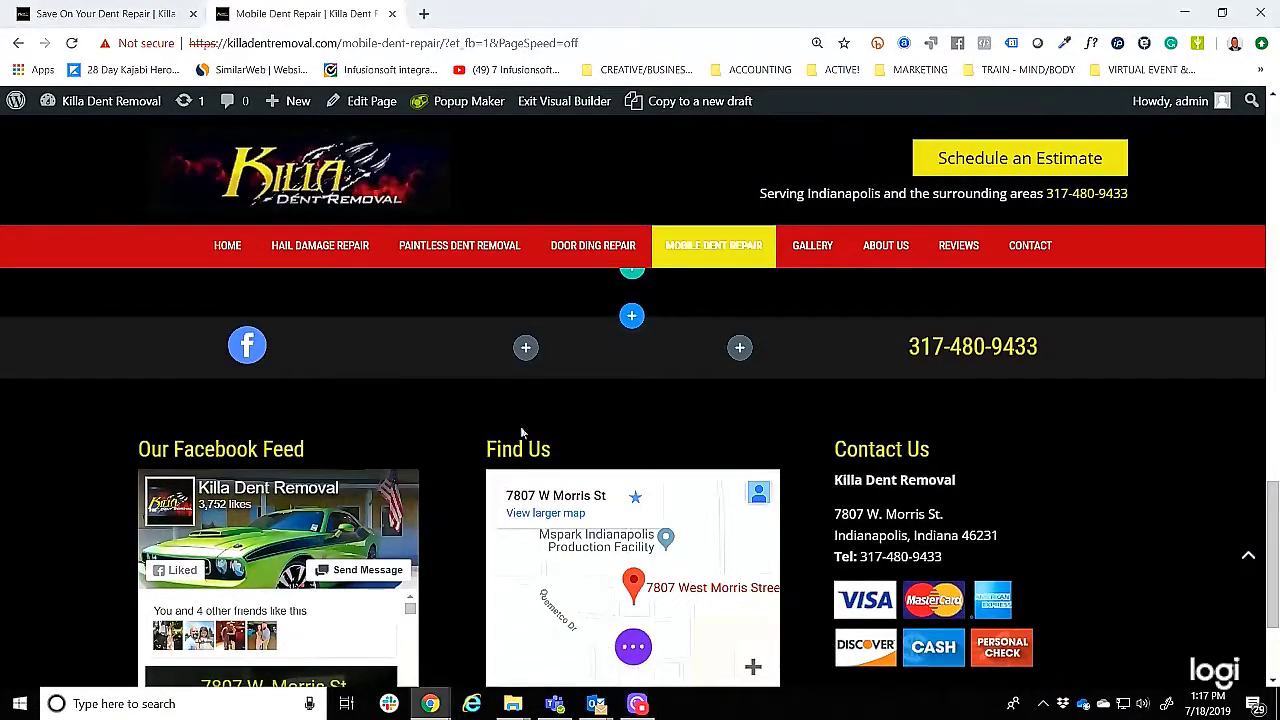
scroll(914, 551, down, 1)
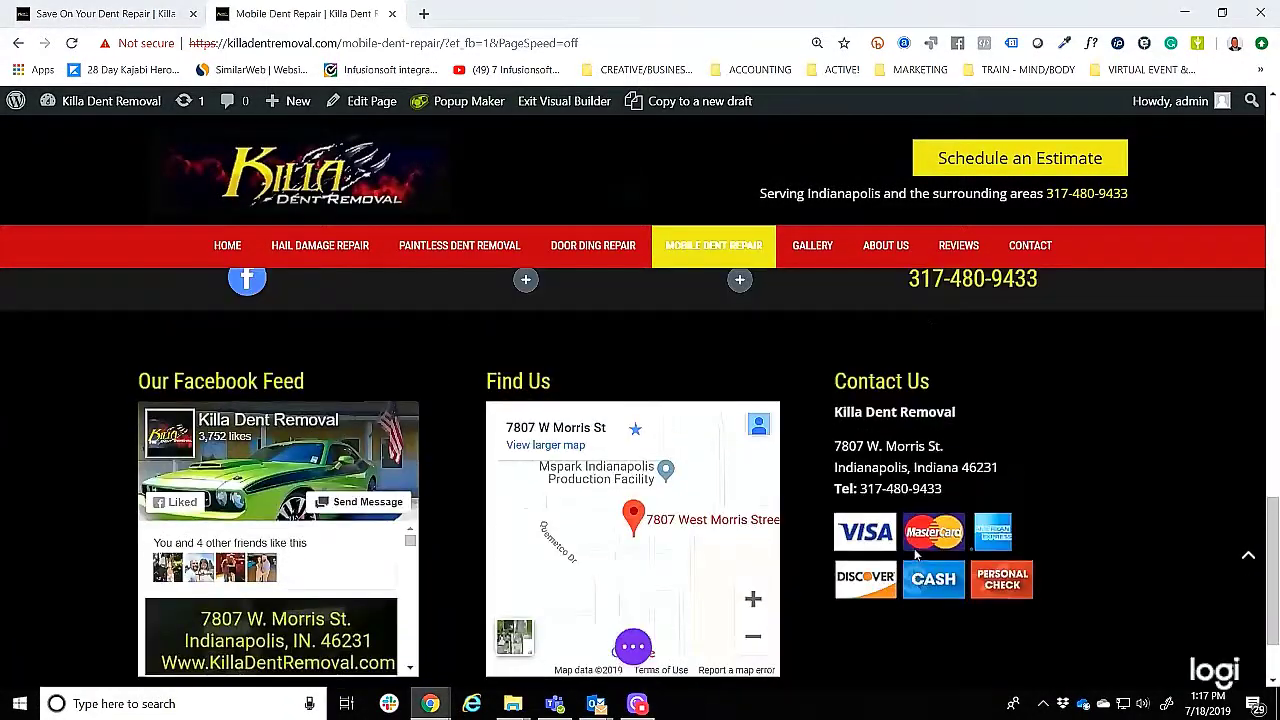
scroll(914, 551, up, 1)
On the Save On Your Dent Repair page, try narrowing the satisfaction guarantee badge image to a 20% width.
click(105, 14)
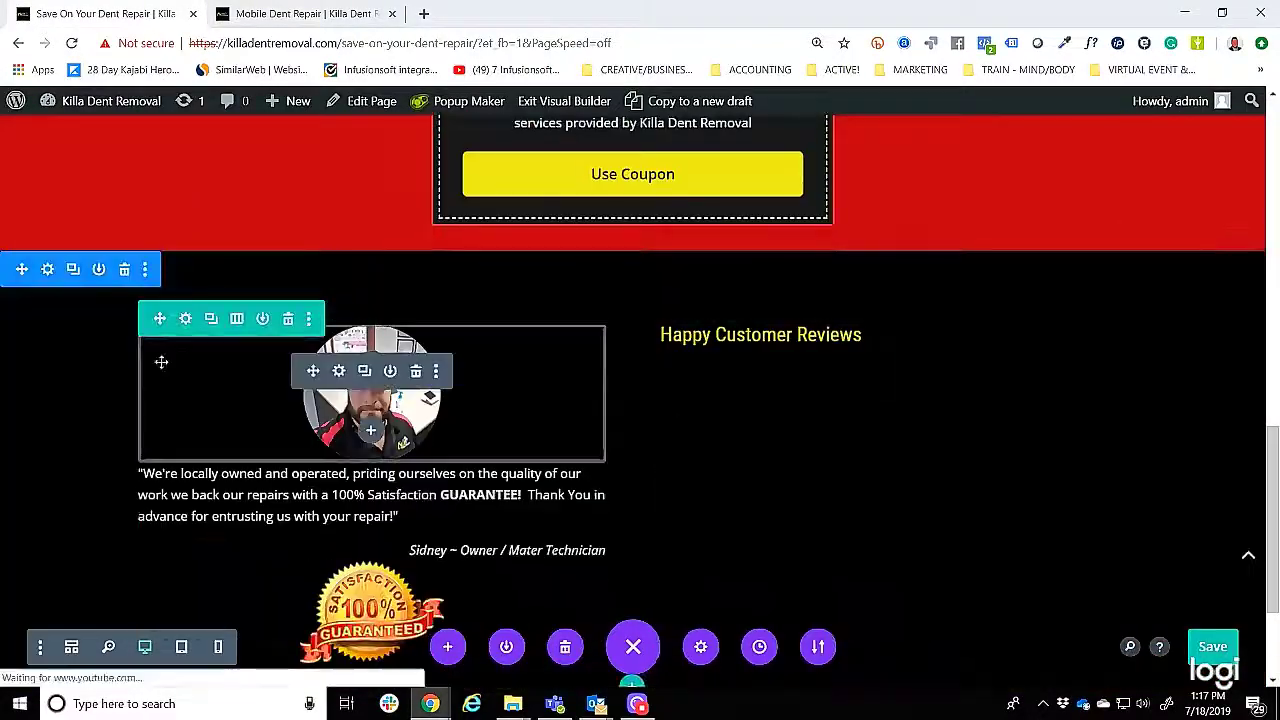
scroll(161, 362, down, 2)
click(338, 377)
click(295, 227)
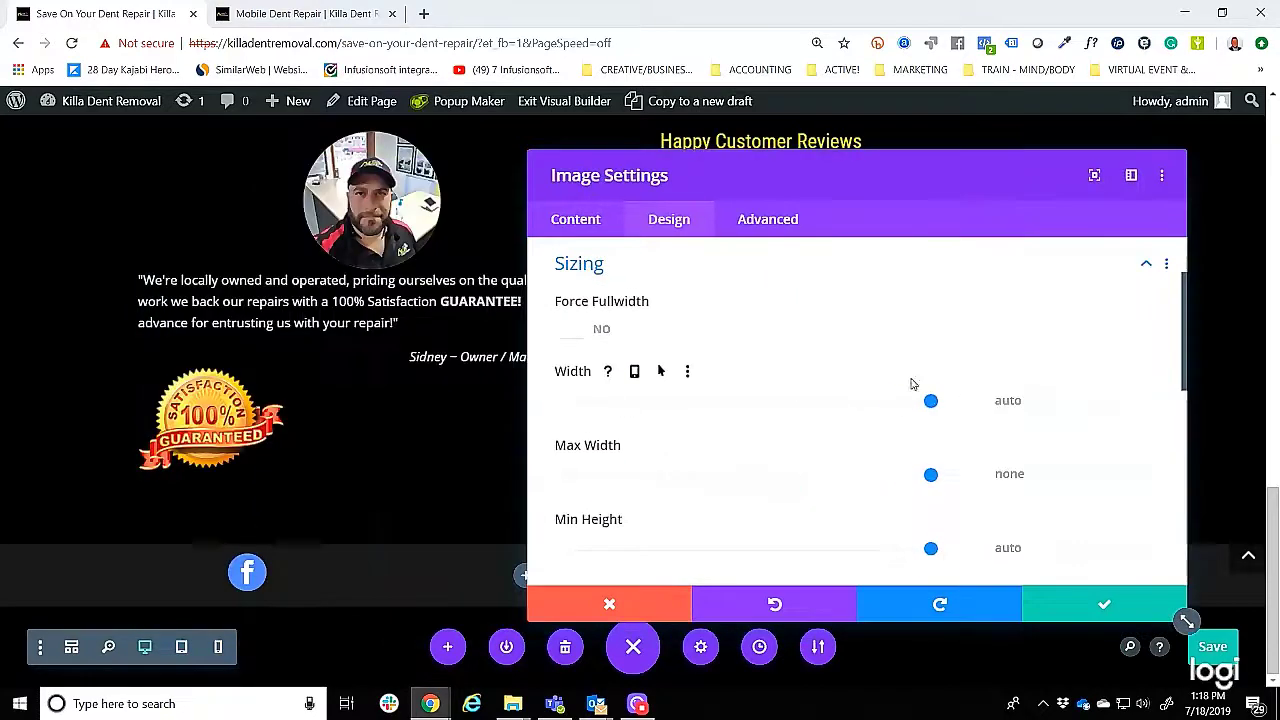
drag(929, 400, 604, 402)
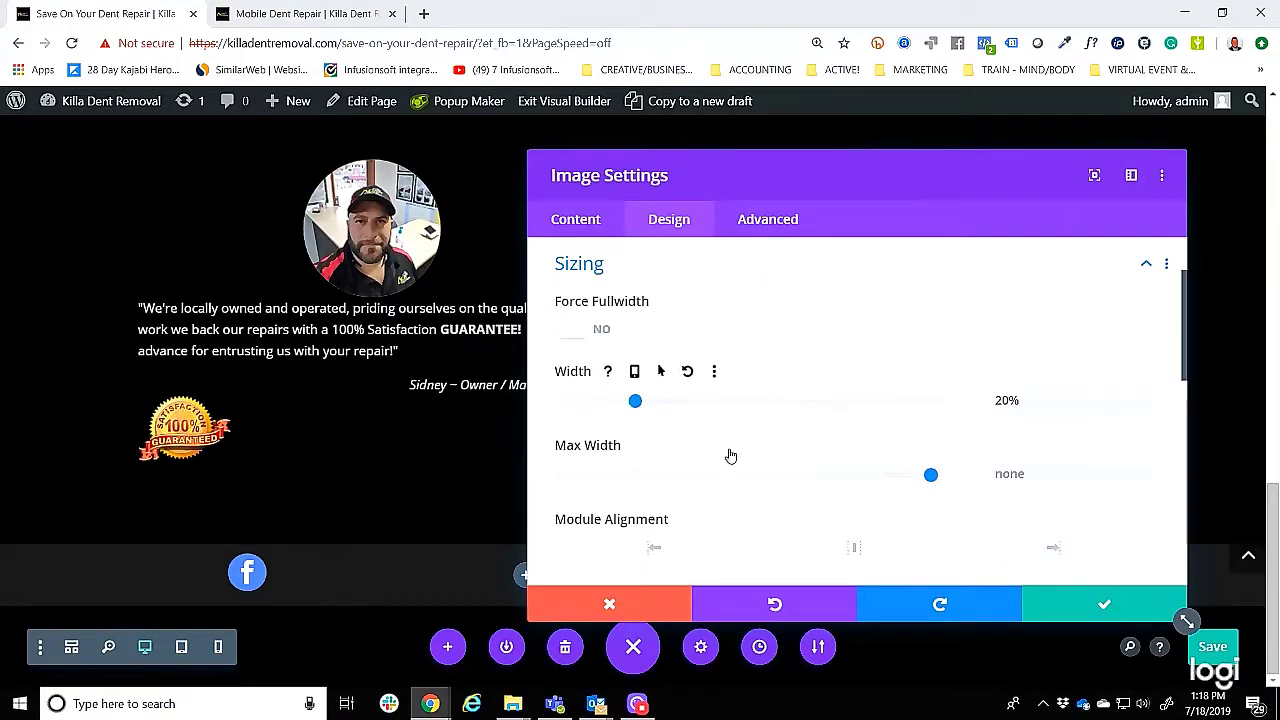
click(609, 604)
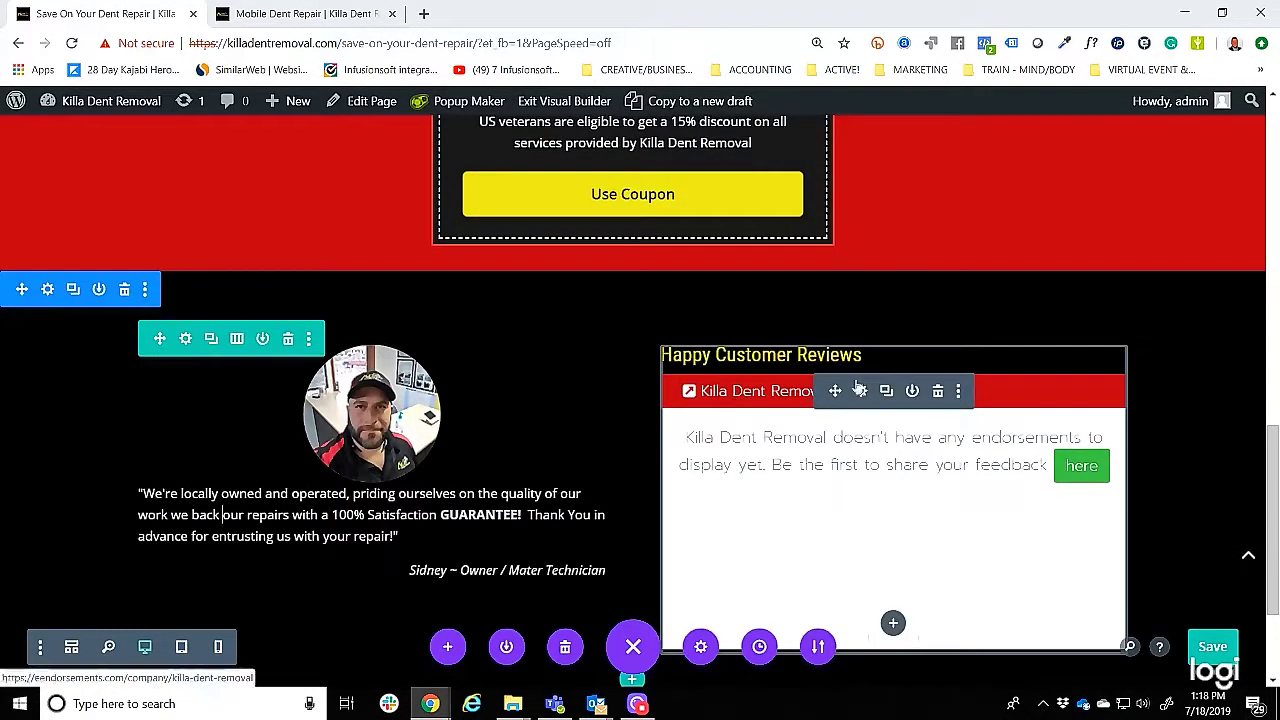
Delete the Happy Customer Reviews module beside the owner's photo and start inserting a new module in that empty column.
click(938, 394)
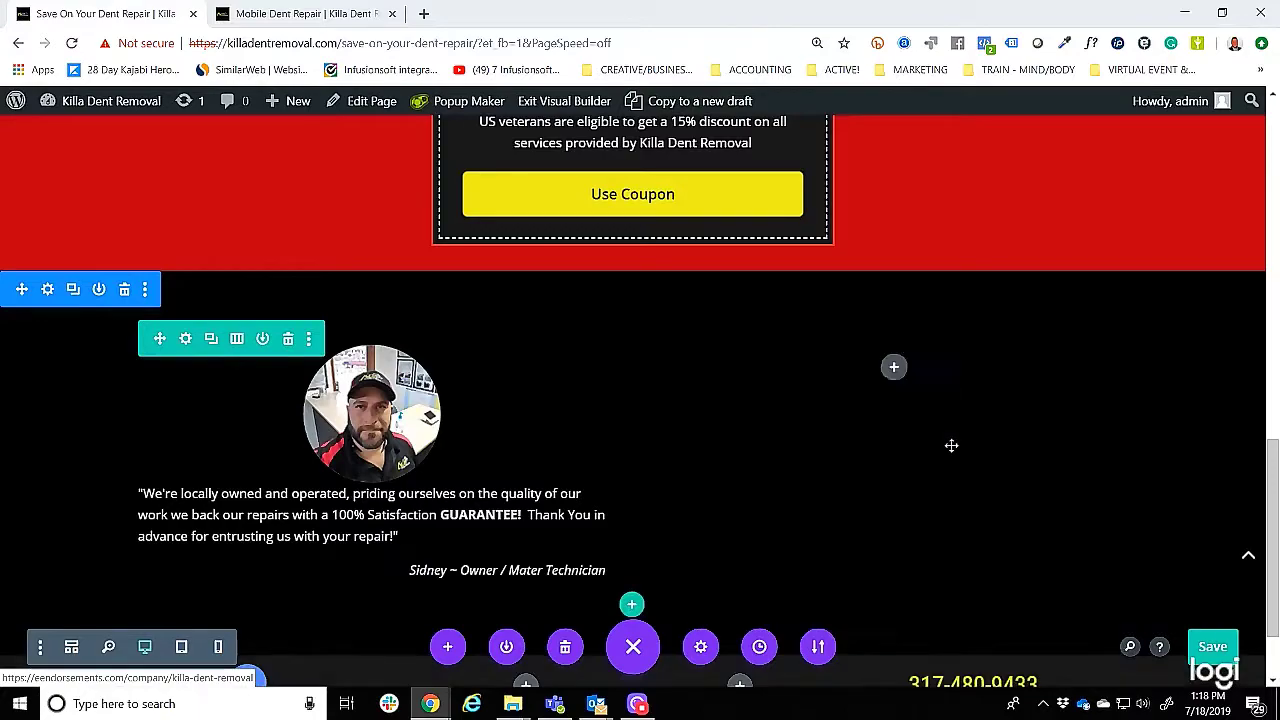
click(894, 366)
Look through the website's Reviews page for customer testimonials.
key(ctrl+Tab)
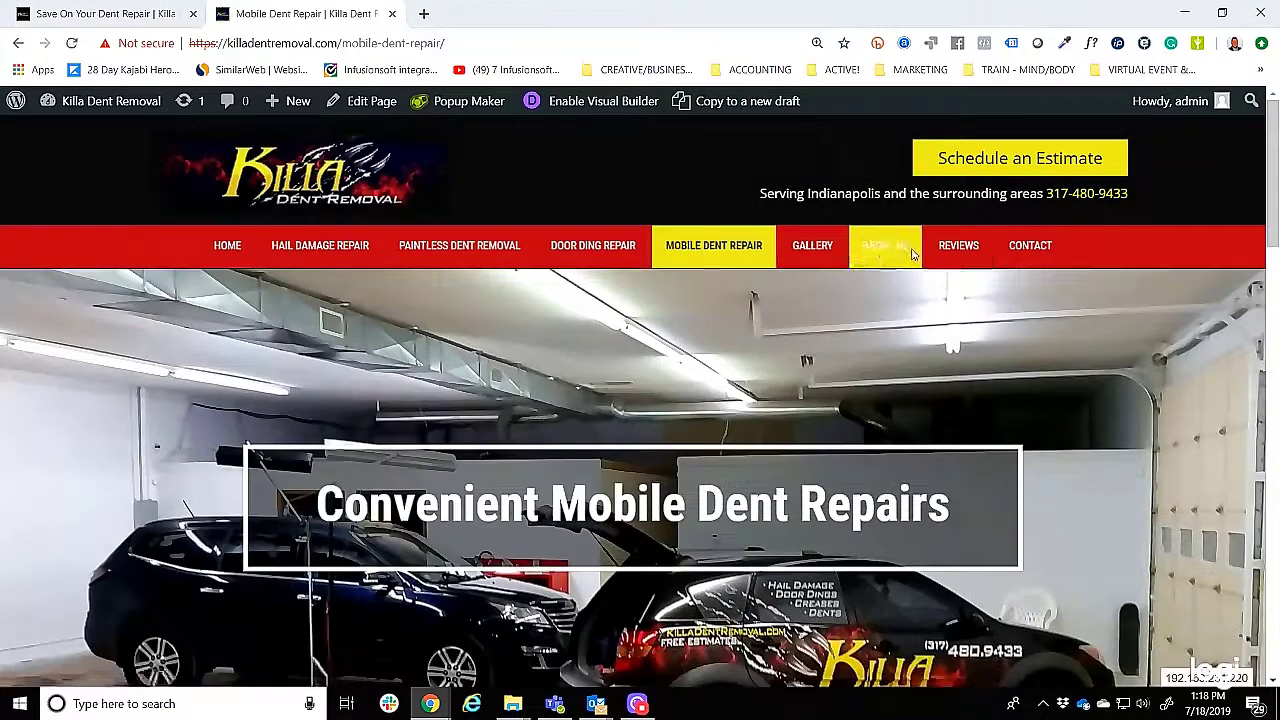
click(958, 245)
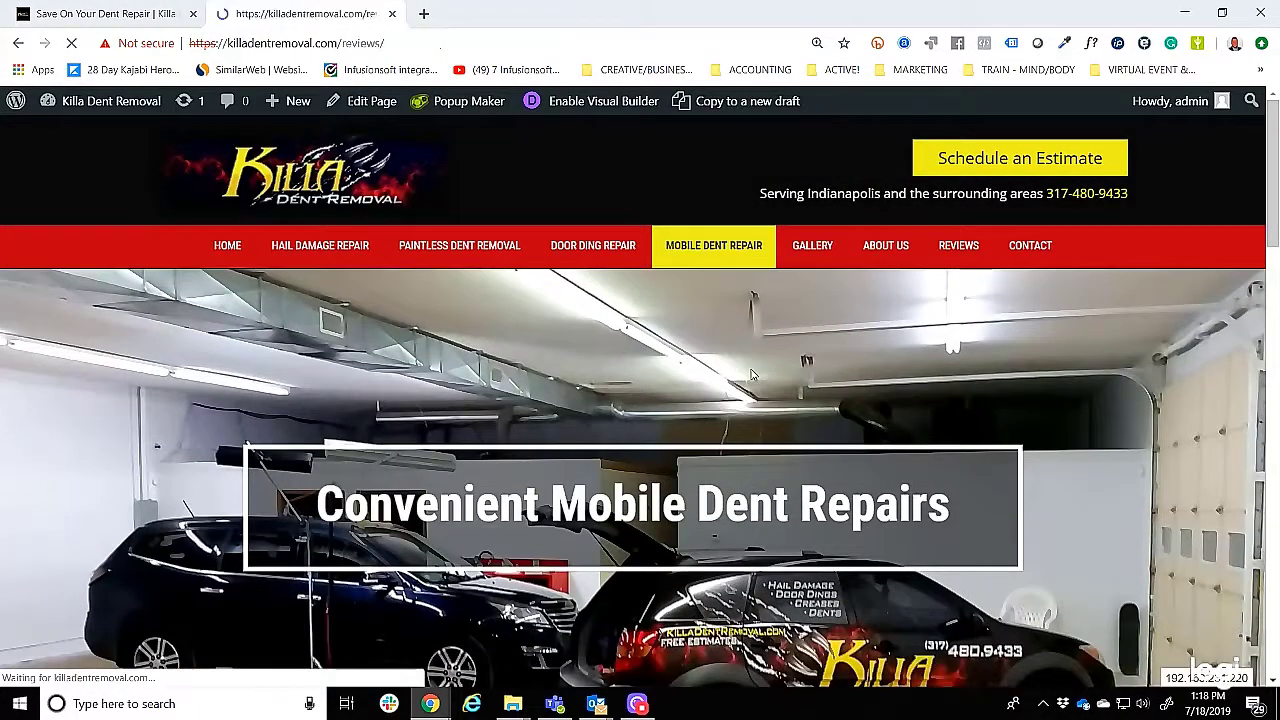
scroll(576, 490, down, 3)
scroll(576, 490, up, 2)
Open facebook.com in a new browser tab, search for "Killa" and open the Killa Dent Removal page.
click(424, 14)
text(facebook.com)
key(Return)
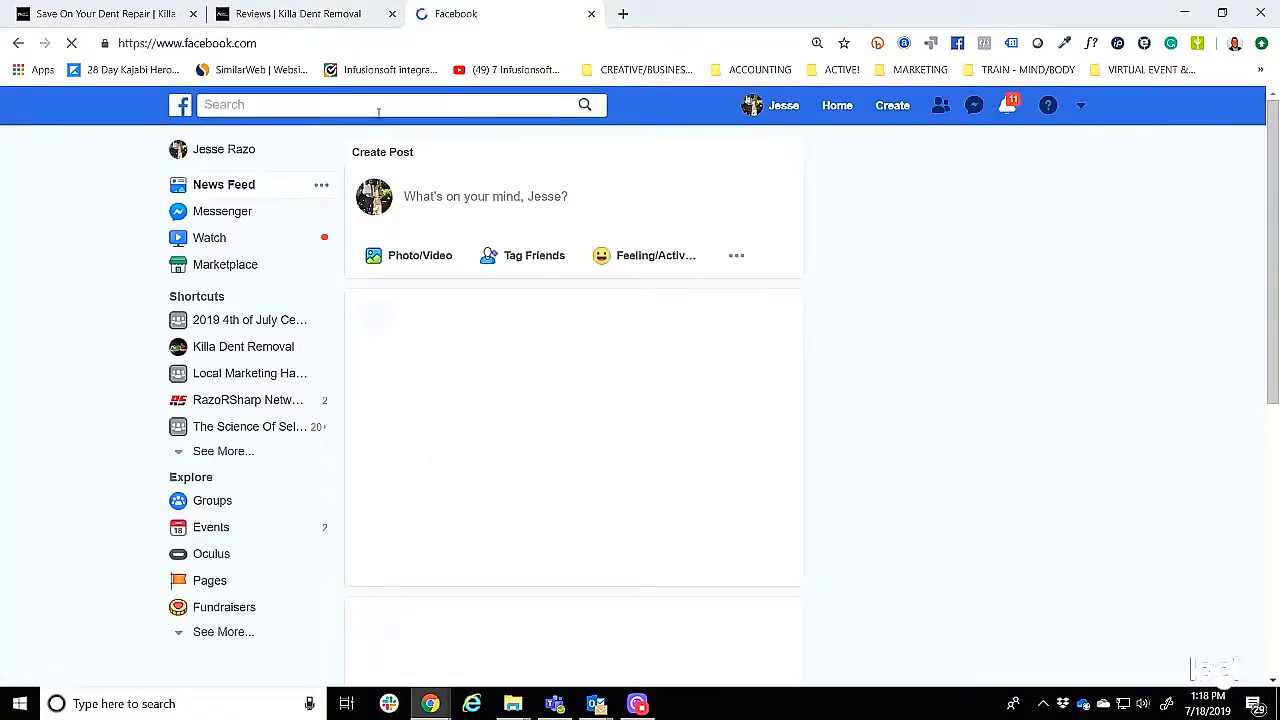
click(378, 112)
text(Killa)
key(Return)
click(533, 199)
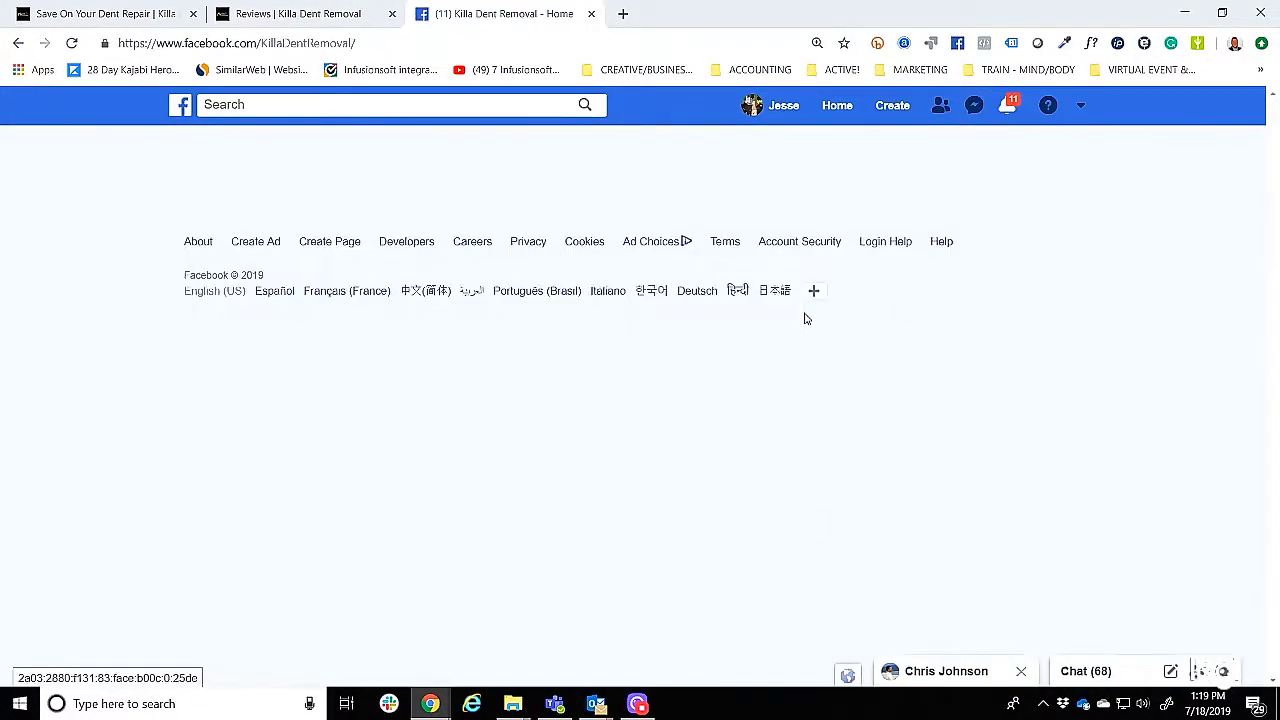
Open the Facebook page's reviews and select the text of the first review beginning "absolutely recommend killa dent removal".
click(310, 510)
scroll(710, 398, down, 3)
drag(613, 340, 848, 380)
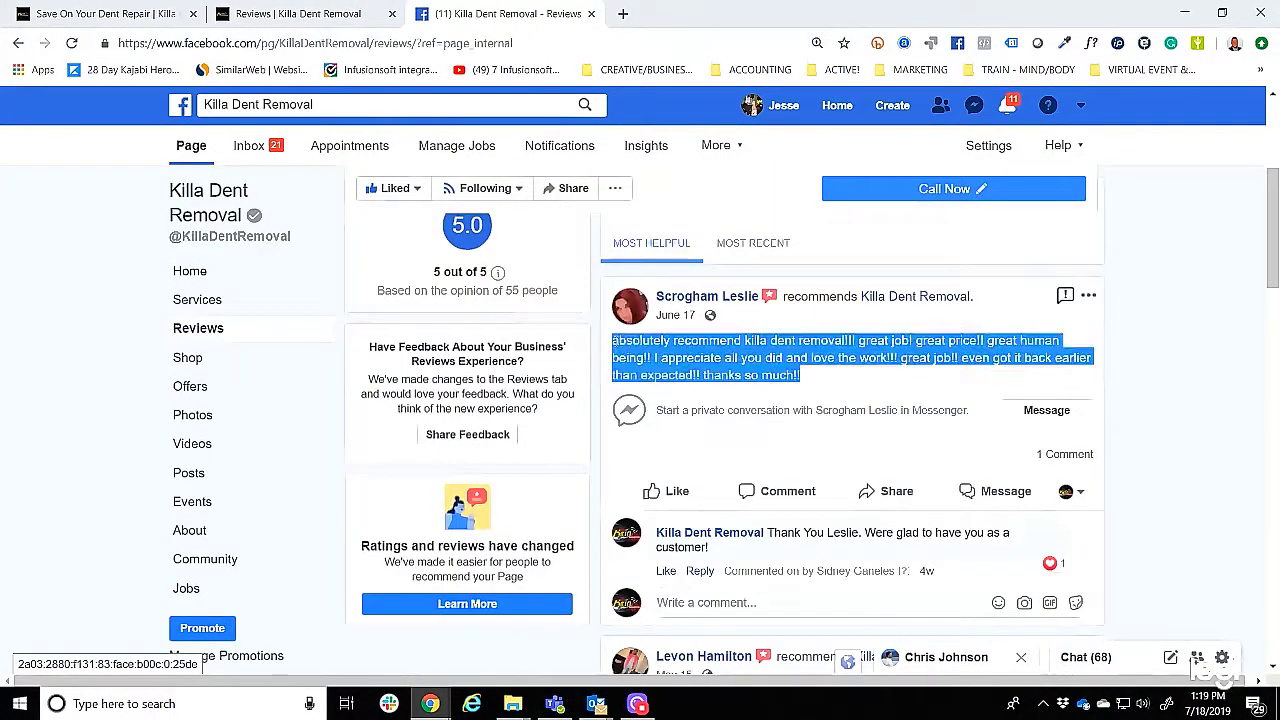
Insert a Text module in the empty column and replace its placeholder text with the copied first review.
click(105, 14)
click(844, 412)
text(Text)
click(840, 455)
drag(564, 479, 974, 526)
text(absolutely recommend killa dent removal!!! great job! great price!! great human being!! I appreciate all you did and love the work!!! great job!! even got it back earlier than expected!! thanks so much!!)
Set the testimonial module's text color to a light option for the black background.
drag(905, 175, 460, 170)
click(223, 211)
scroll(263, 408, down, 3)
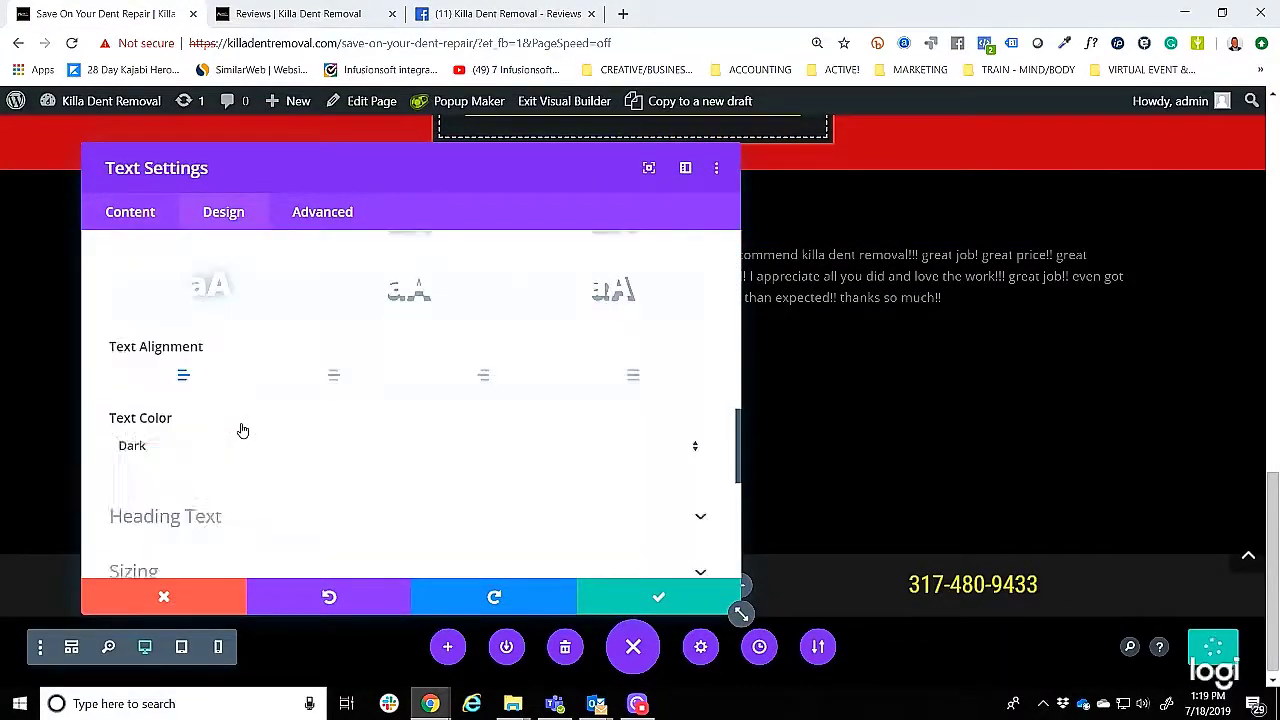
mouse_move(547, 178)
mouse_down()
mouse_move(477, 497)
mouse_move(550, 154)
mouse_up()
Copy the first reviewer's name from Facebook and add it after a "~" at the end of the testimonial.
click(505, 14)
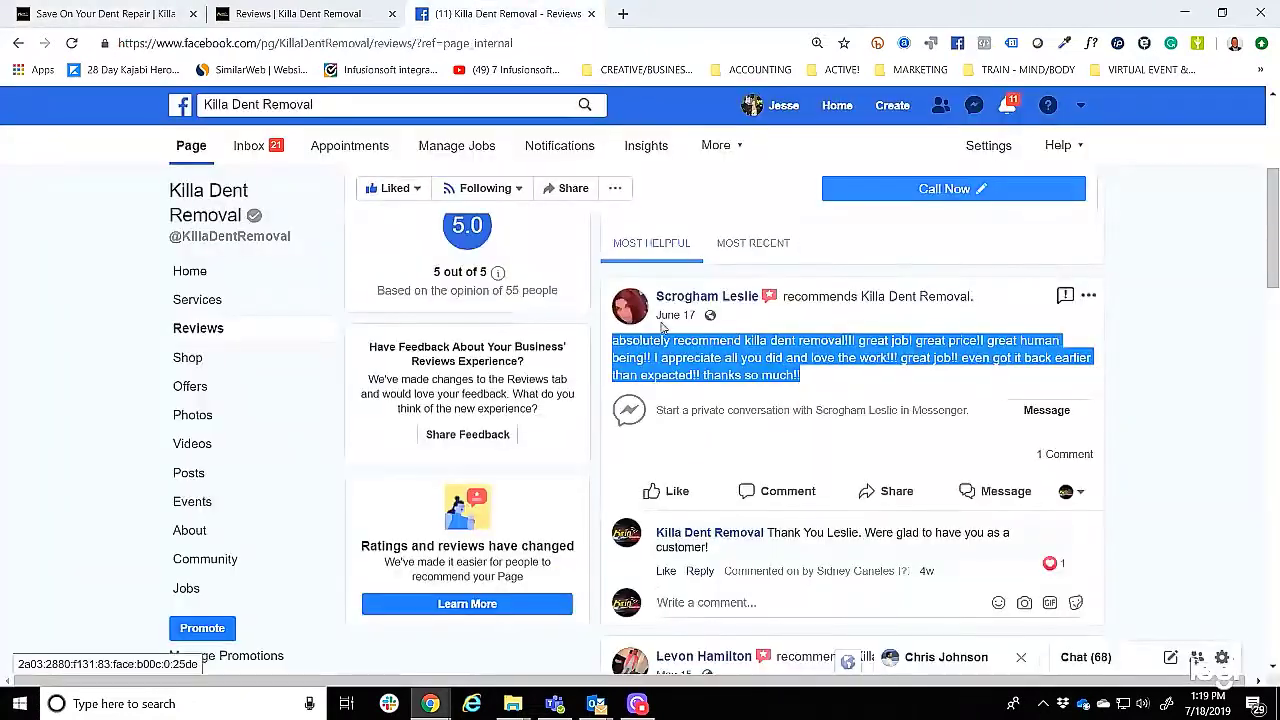
drag(760, 298, 655, 299)
click(150, 10)
click(152, 206)
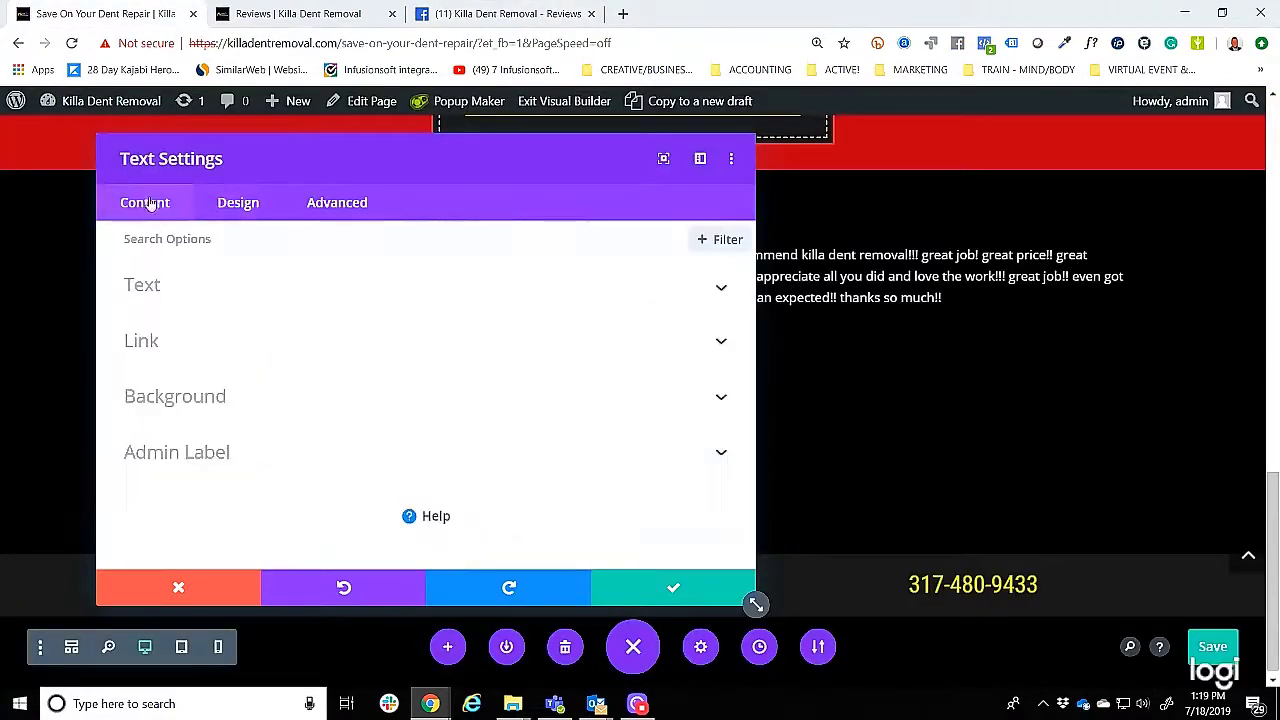
click(160, 285)
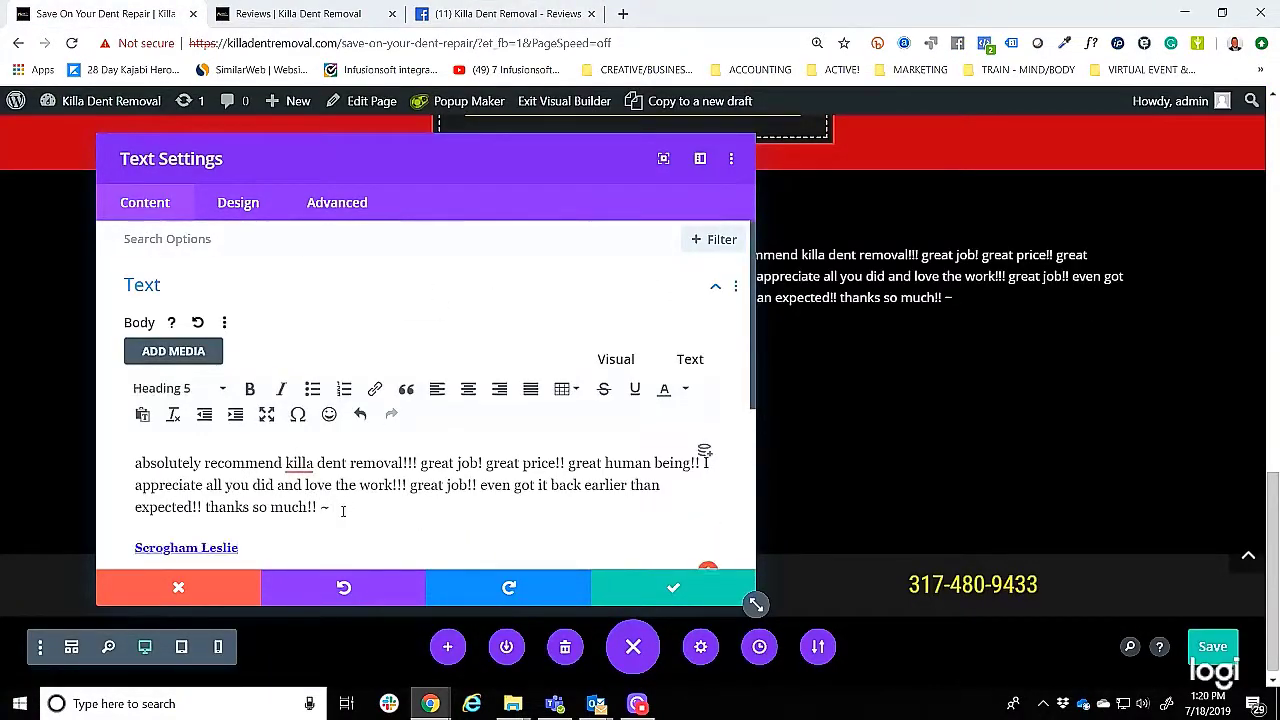
Clean up the testimonial's formatting, capitalize "Absolutely" and "Killa Dent Removal", bold the reviewer's name and save the module.
click(690, 359)
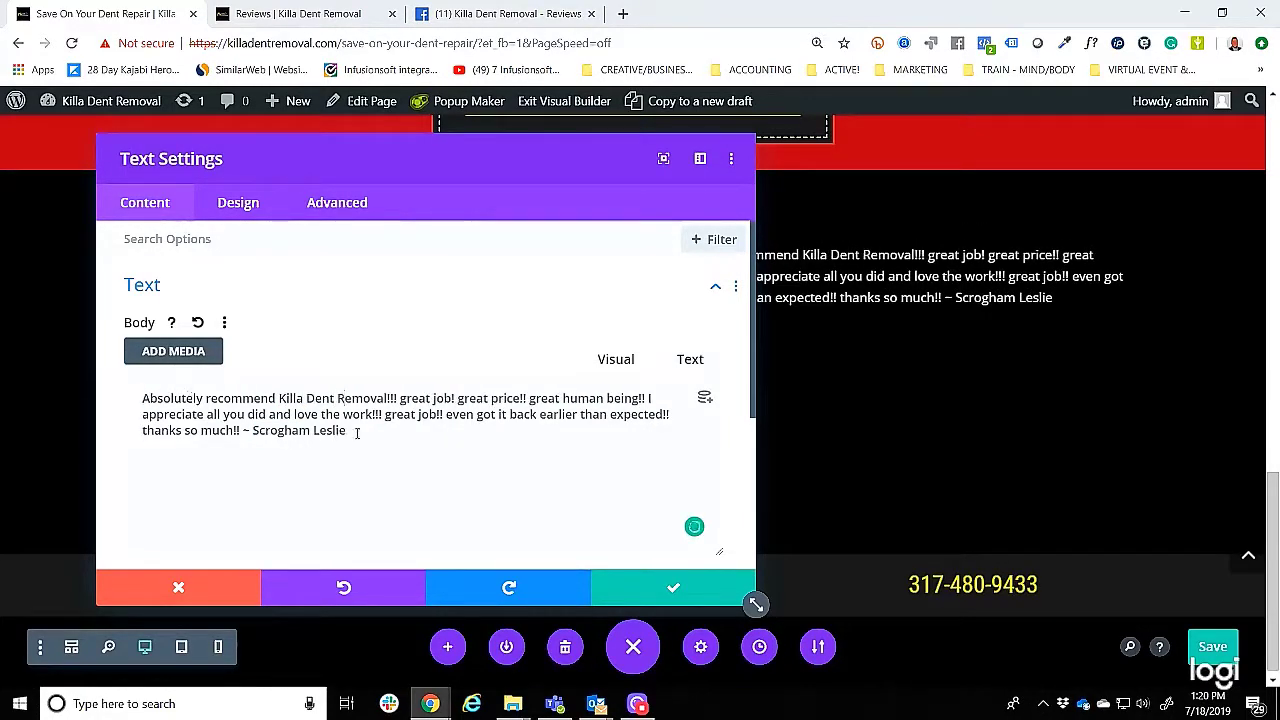
drag(440, 508, 342, 515)
click(653, 589)
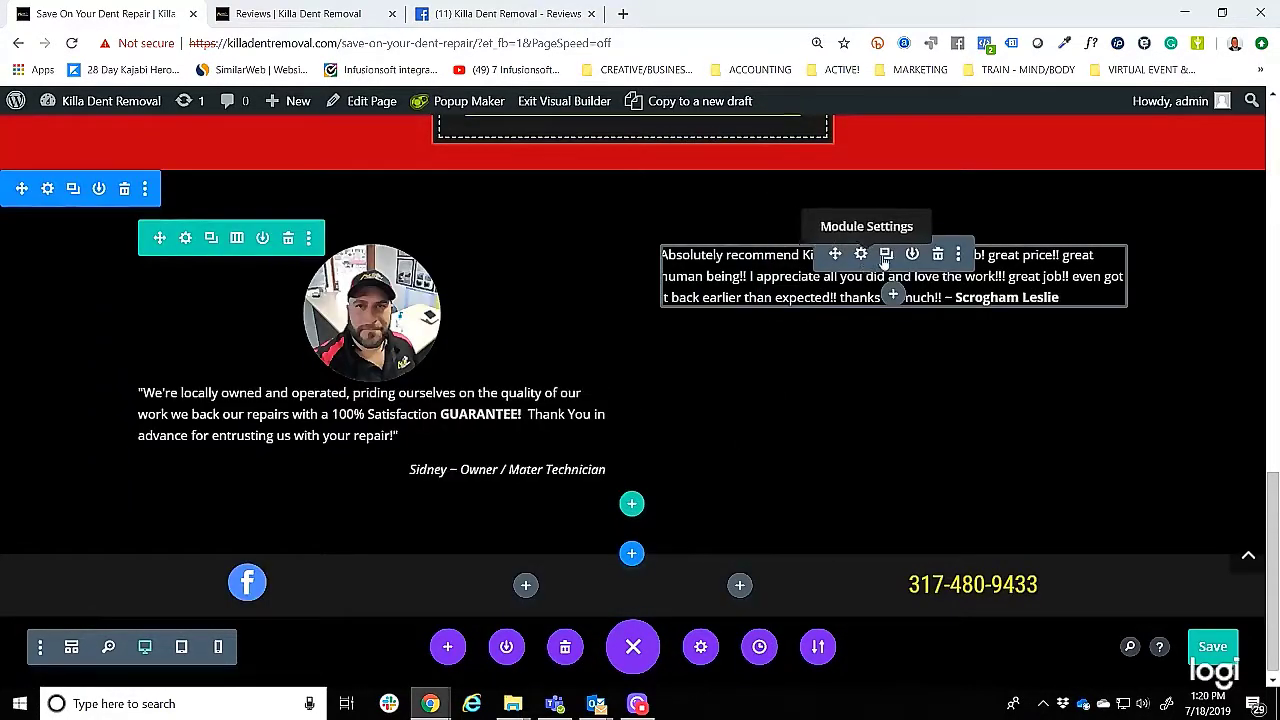
Insert an Image module below the testimonial using the five-star image rate.png from the media library.
click(893, 294)
click(812, 484)
click(286, 406)
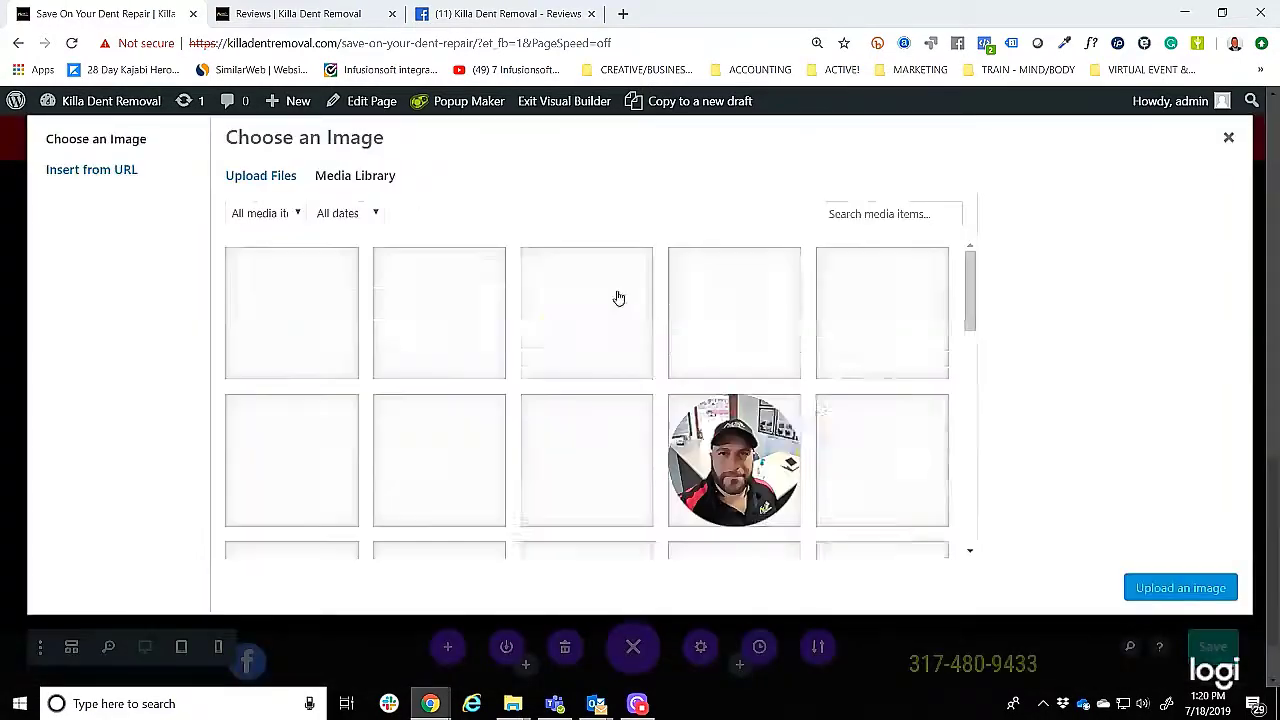
scroll(680, 300, down, 10)
scroll(735, 308, down, 10)
click(440, 477)
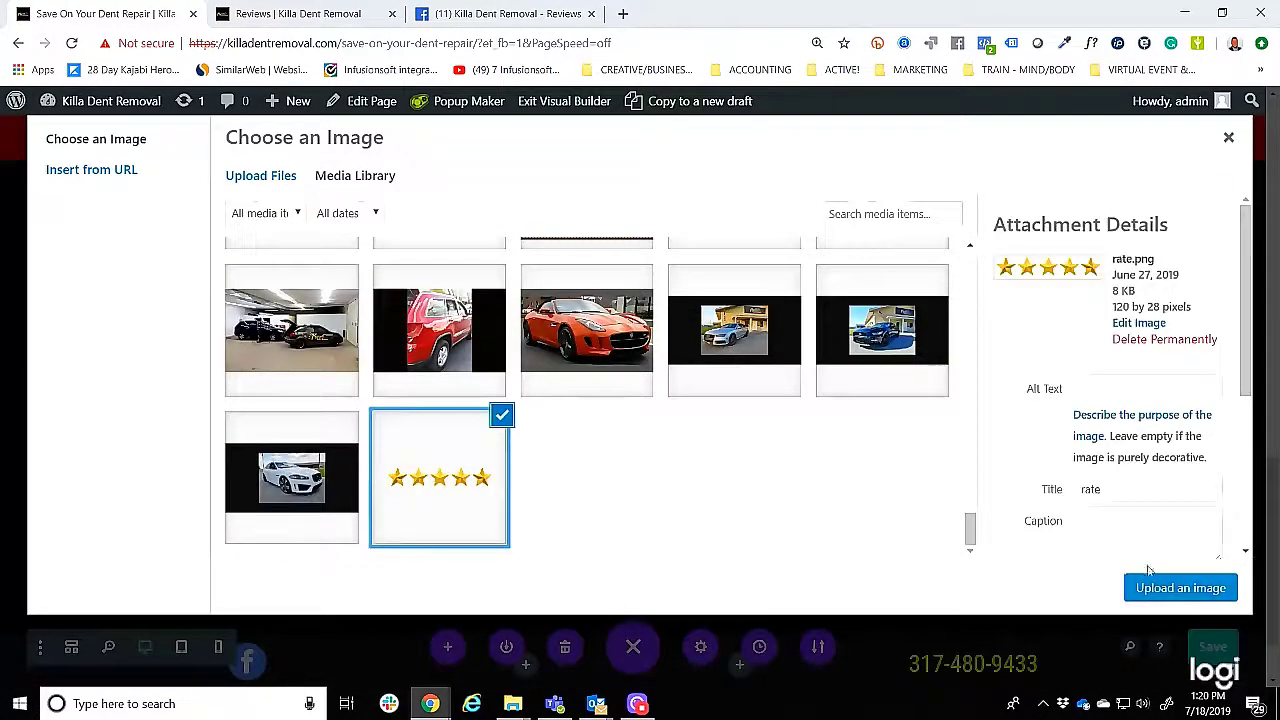
click(1168, 587)
Center the five-star image in its column and save the image settings.
click(238, 203)
drag(692, 160, 720, 187)
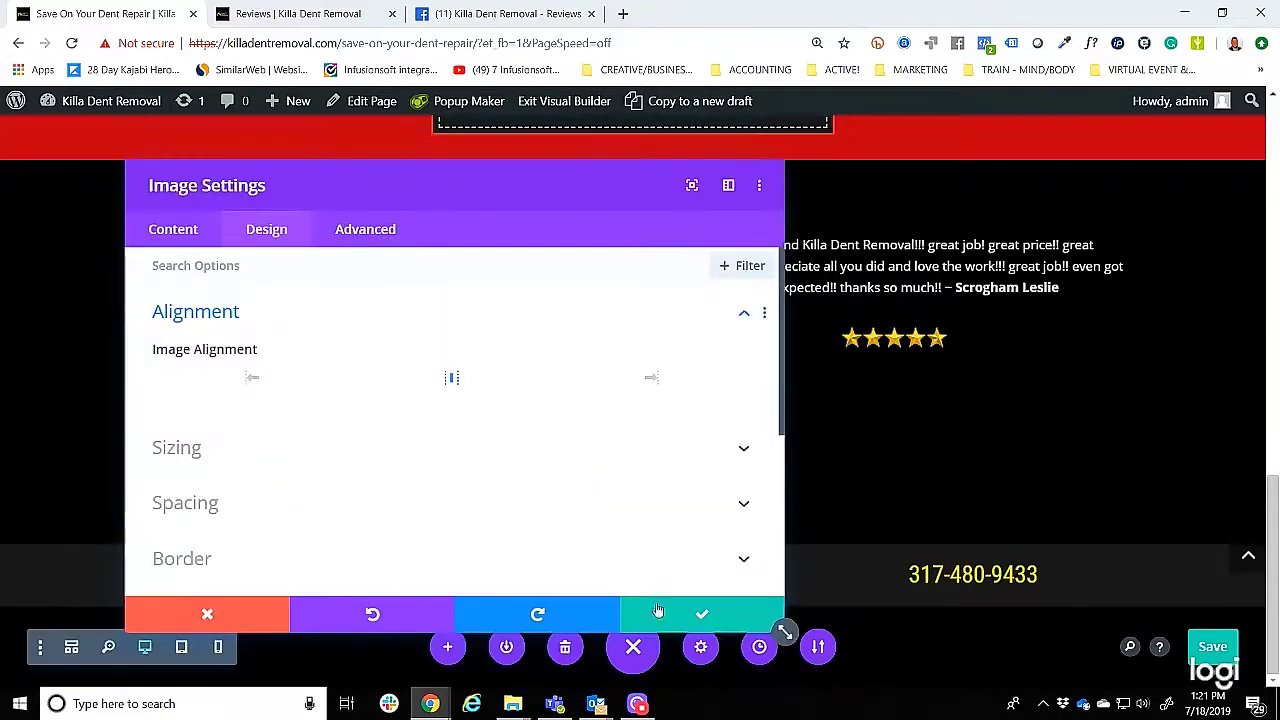
click(702, 614)
Move the five-star image above the testimonial text.
drag(897, 346, 843, 234)
scroll(700, 400, up, 1)
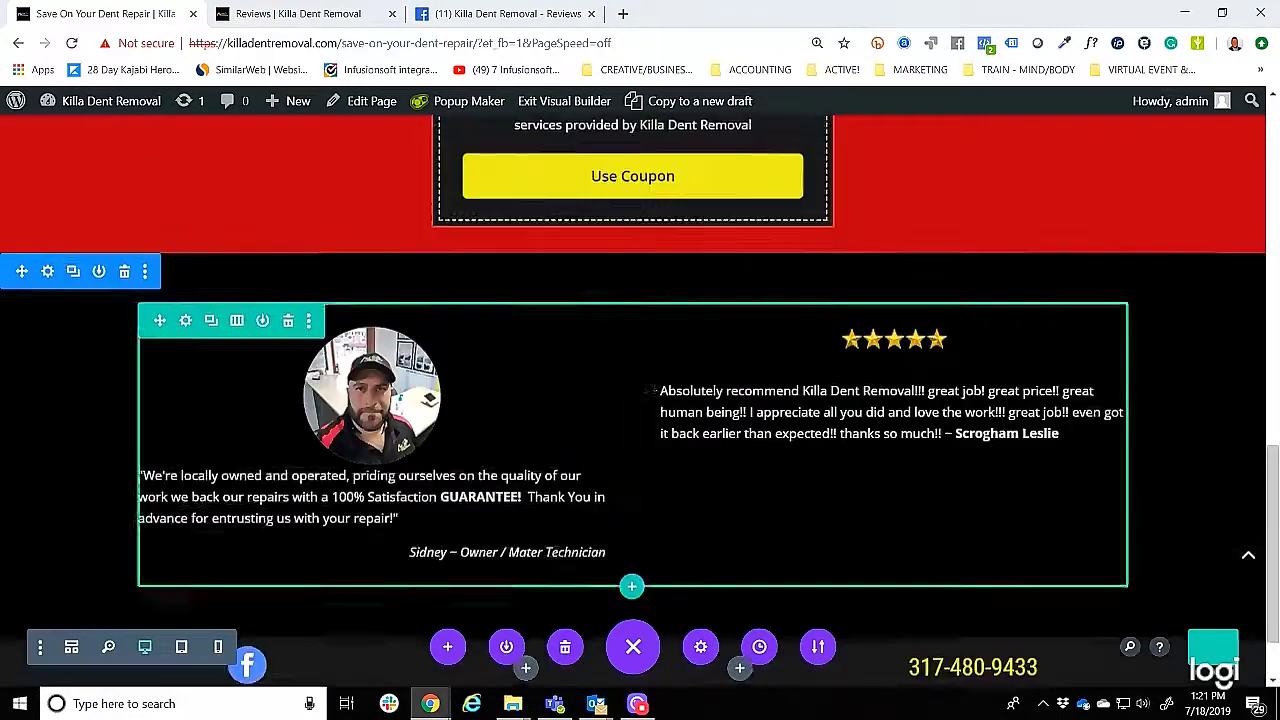
scroll(600, 450, down, 1)
scroll(897, 630, up, 7)
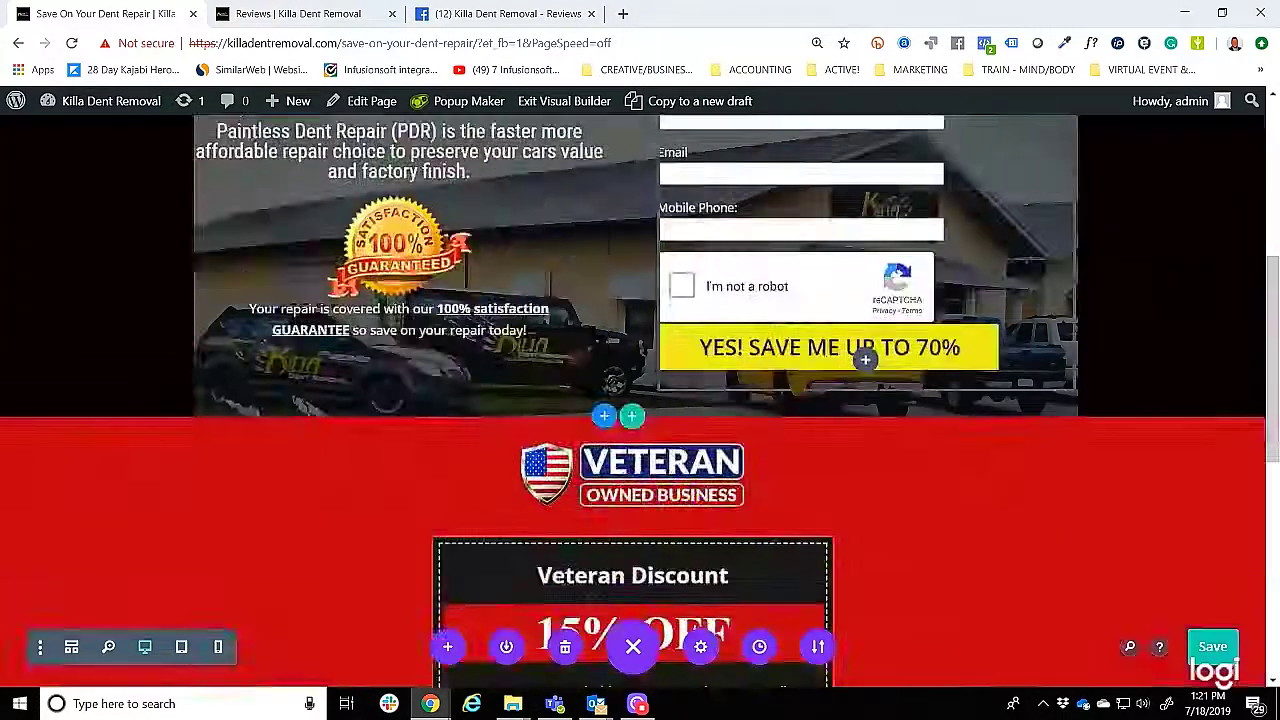
scroll(885, 365, down, 6)
Duplicate the five-star image and the testimonial, and arrange the copies as a second review below the first.
click(887, 359)
click(887, 304)
drag(835, 358, 843, 460)
scroll(600, 430, down, 1)
Bold the owner's signature line under the owner's quote and save the text module.
click(339, 317)
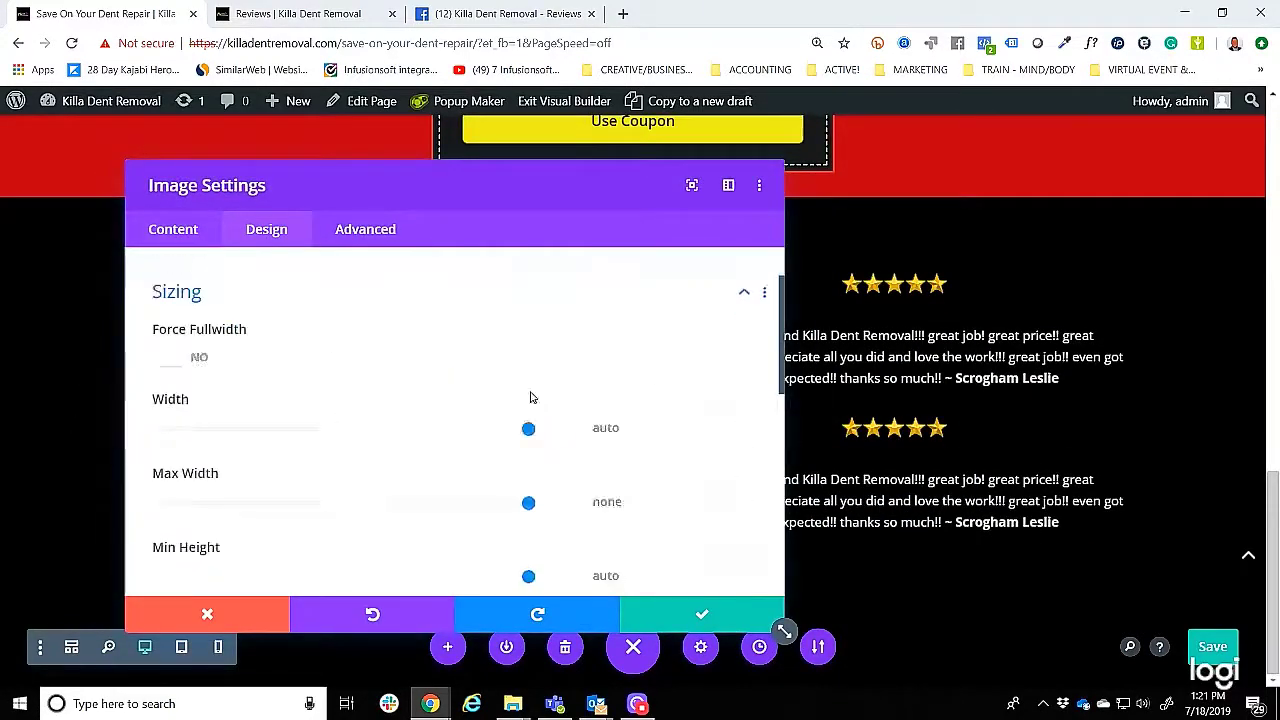
key(Escape)
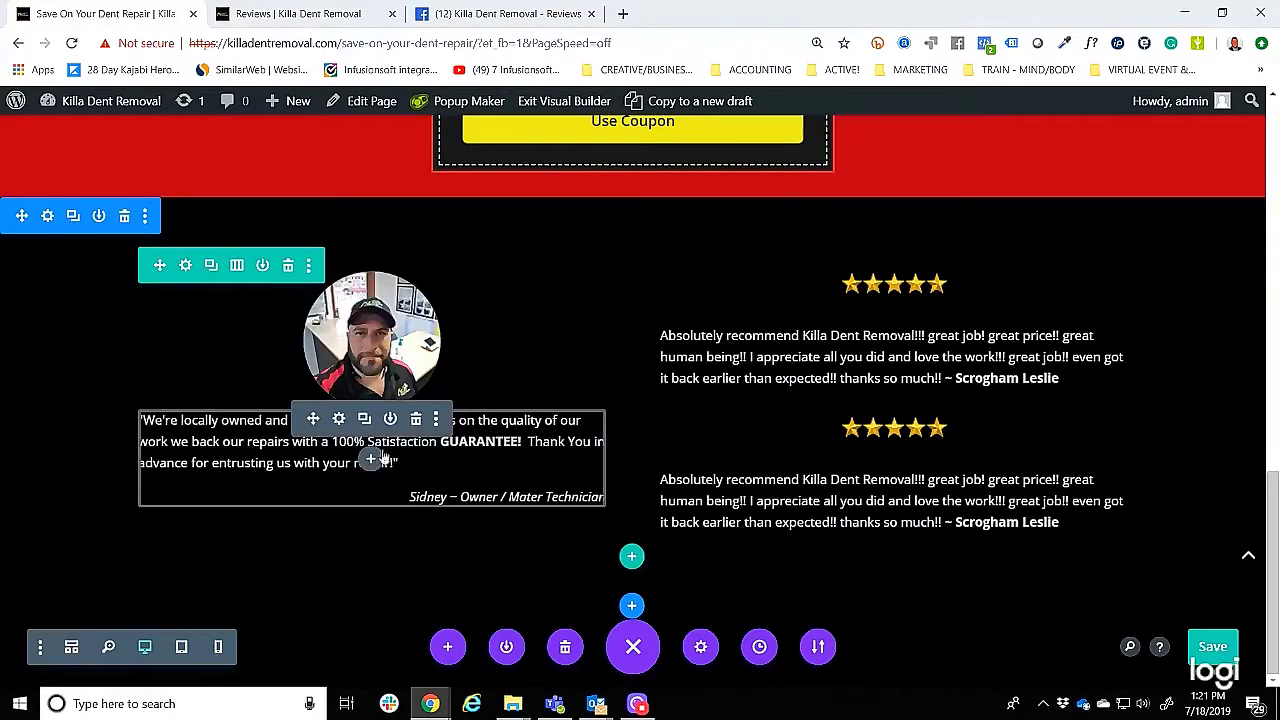
click(339, 418)
drag(517, 543, 742, 594)
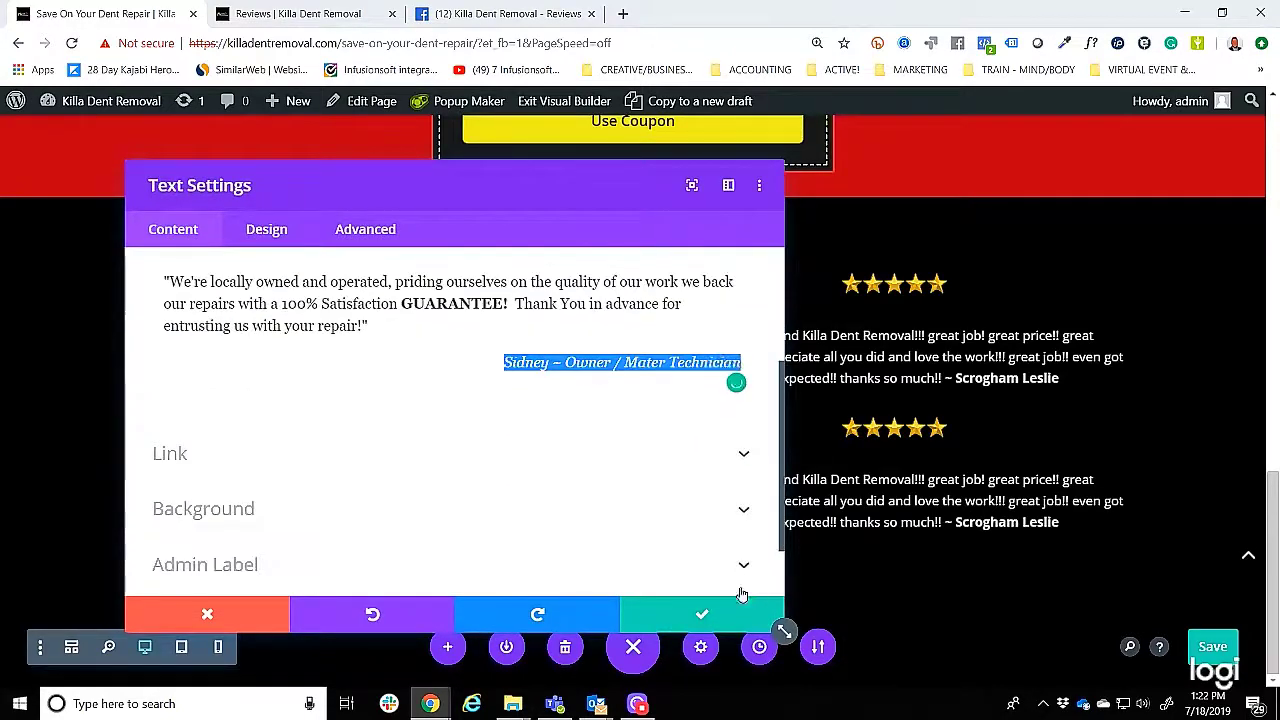
click(838, 562)
Copy the Facebook review beginning "Just left the facility" and paste it over the second testimonial's review text.
click(508, 14)
drag(960, 385, 612, 366)
key(ctrl+c)
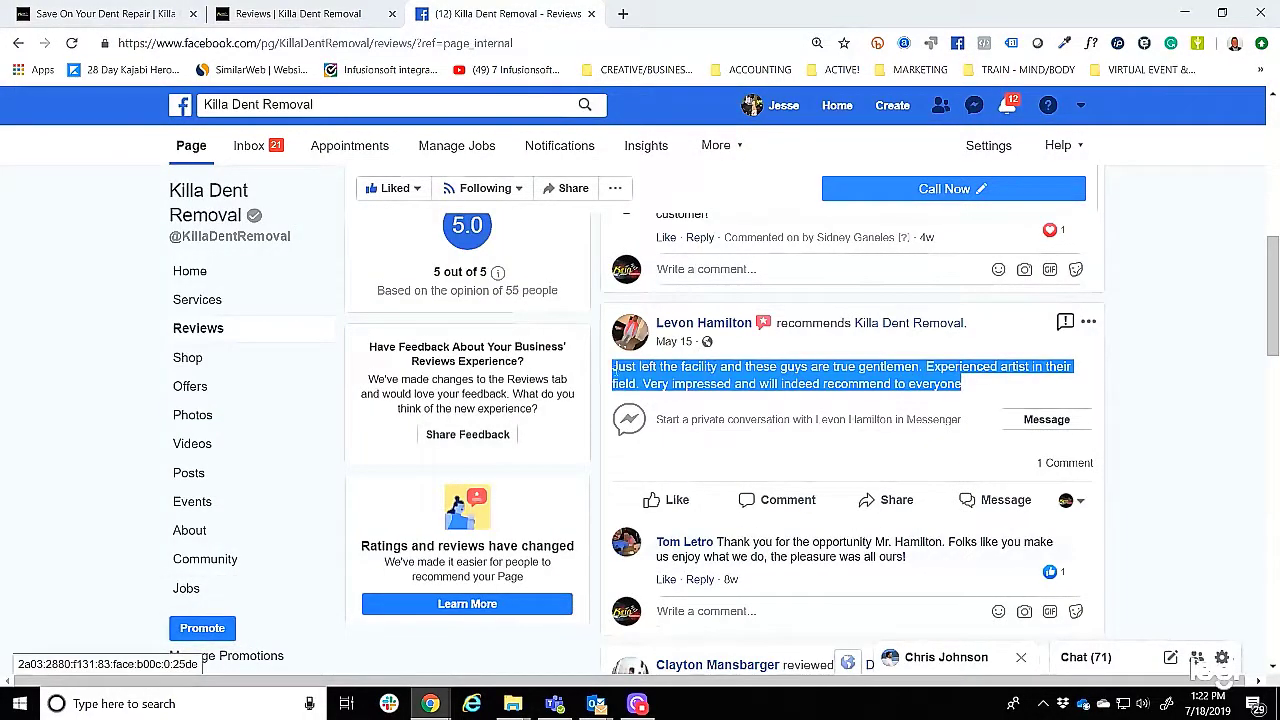
click(135, 18)
click(860, 480)
drag(347, 533, 163, 489)
key(ctrl+v)
Replace the name in the second testimonial with its Facebook reviewer's name in bold and save the module.
click(528, 8)
drag(754, 325, 655, 324)
click(110, 14)
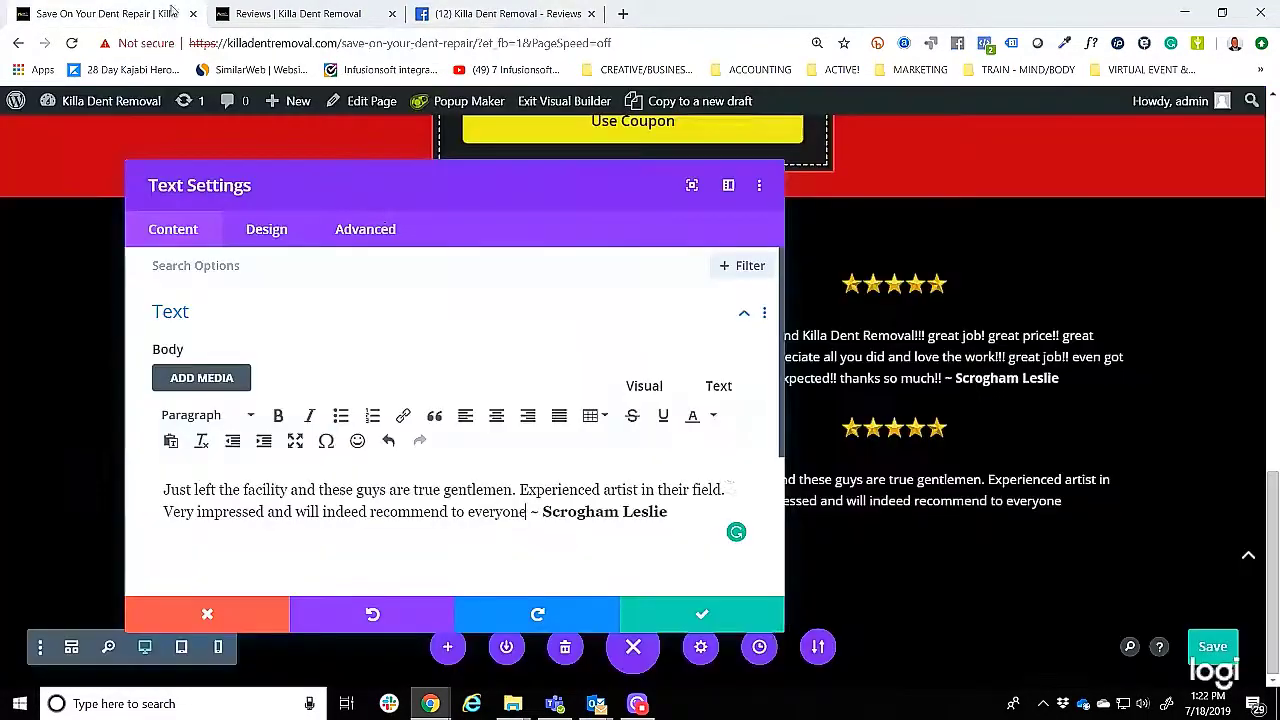
click(720, 387)
click(702, 614)
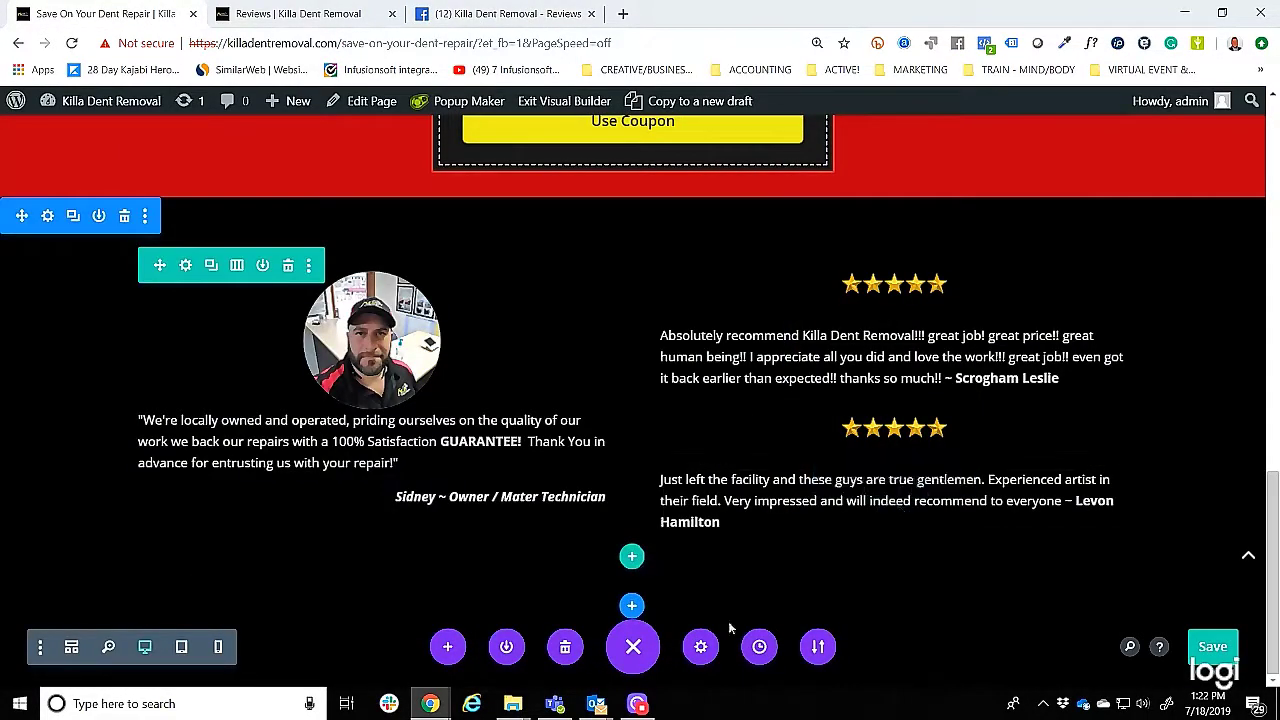
Duplicate the second testimonial and its five-star image to make a third review.
click(886, 490)
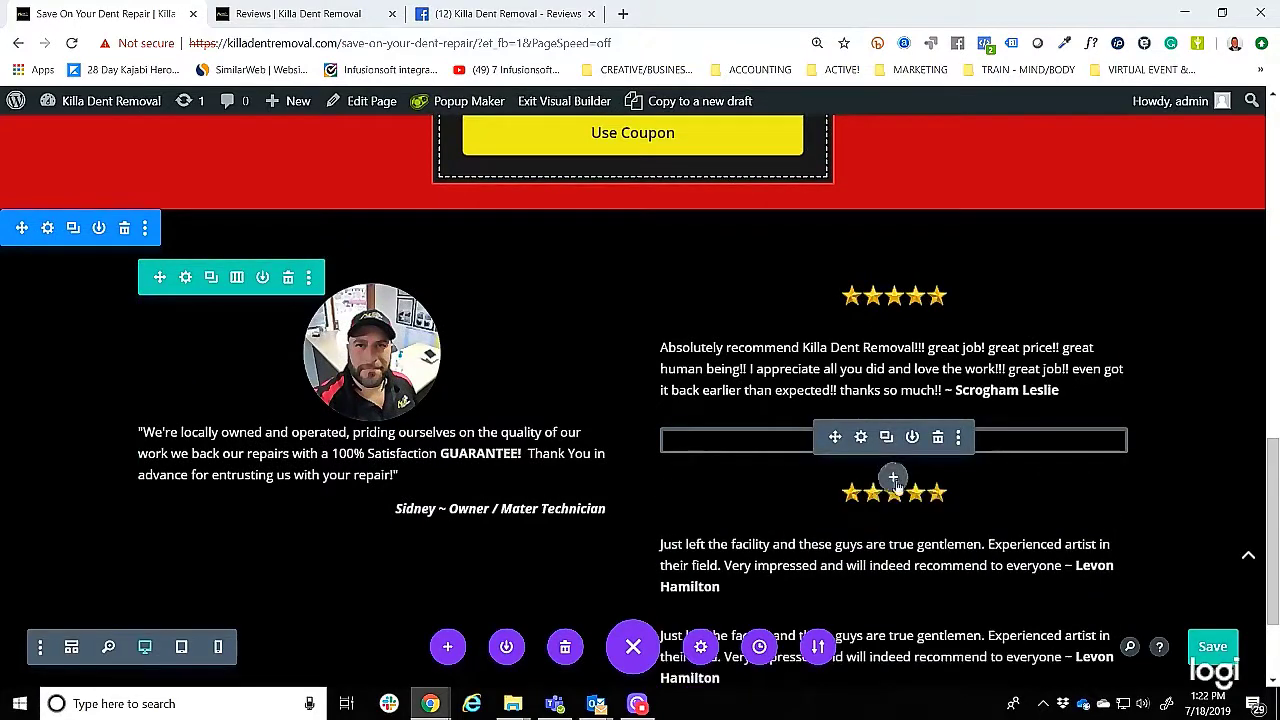
scroll(950, 575, down, 1)
Copy the Facebook review beginning "Heard good things about this place" and paste it over the third testimonial's review text.
key(ctrl+3)
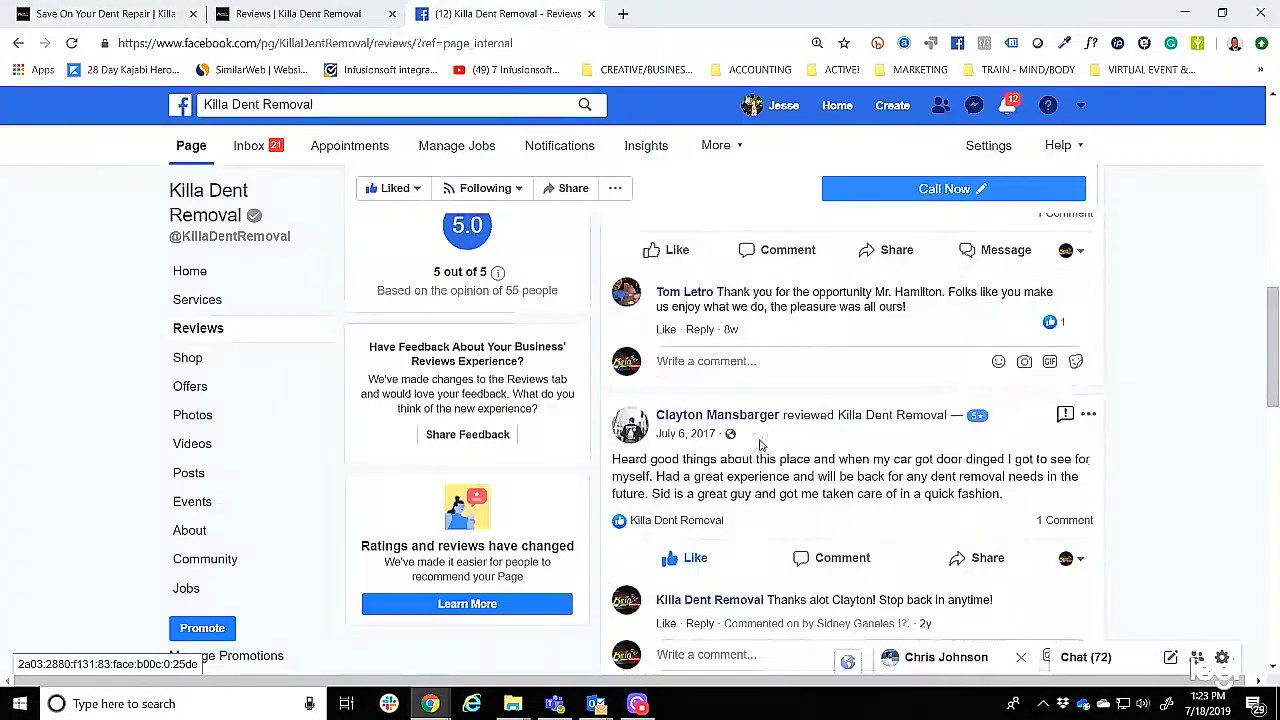
drag(975, 494, 612, 459)
key(ctrl+c)
key(ctrl+1)
click(857, 477)
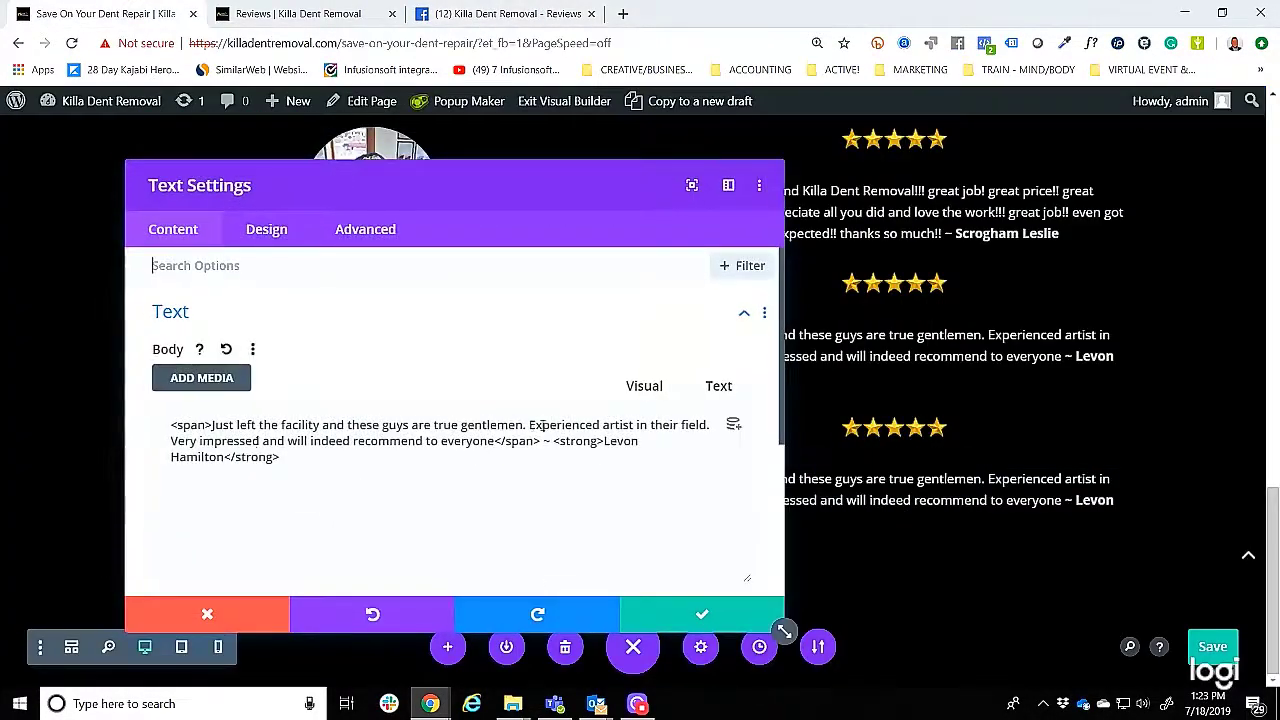
drag(540, 443, 171, 425)
key(ctrl+v)
Replace the third testimonial's attribution with the matching Facebook reviewer's name in bold and save the module.
key(ctrl+3)
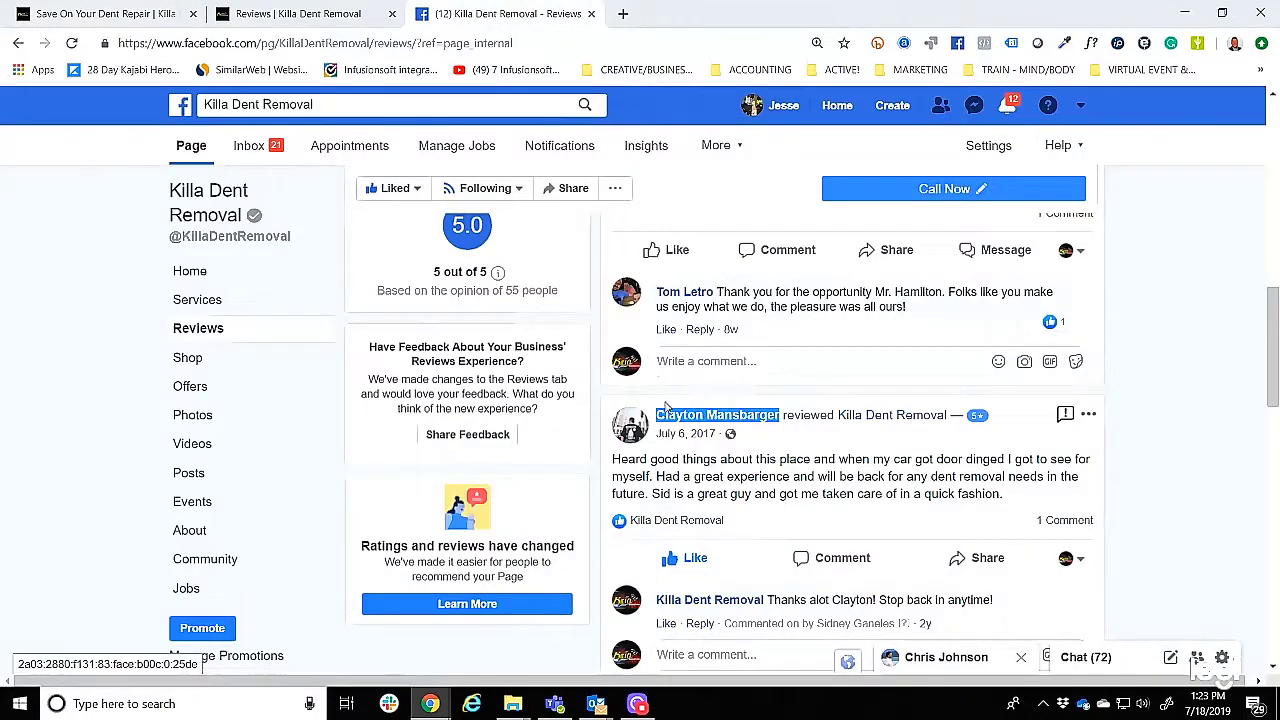
key(ctrl+1)
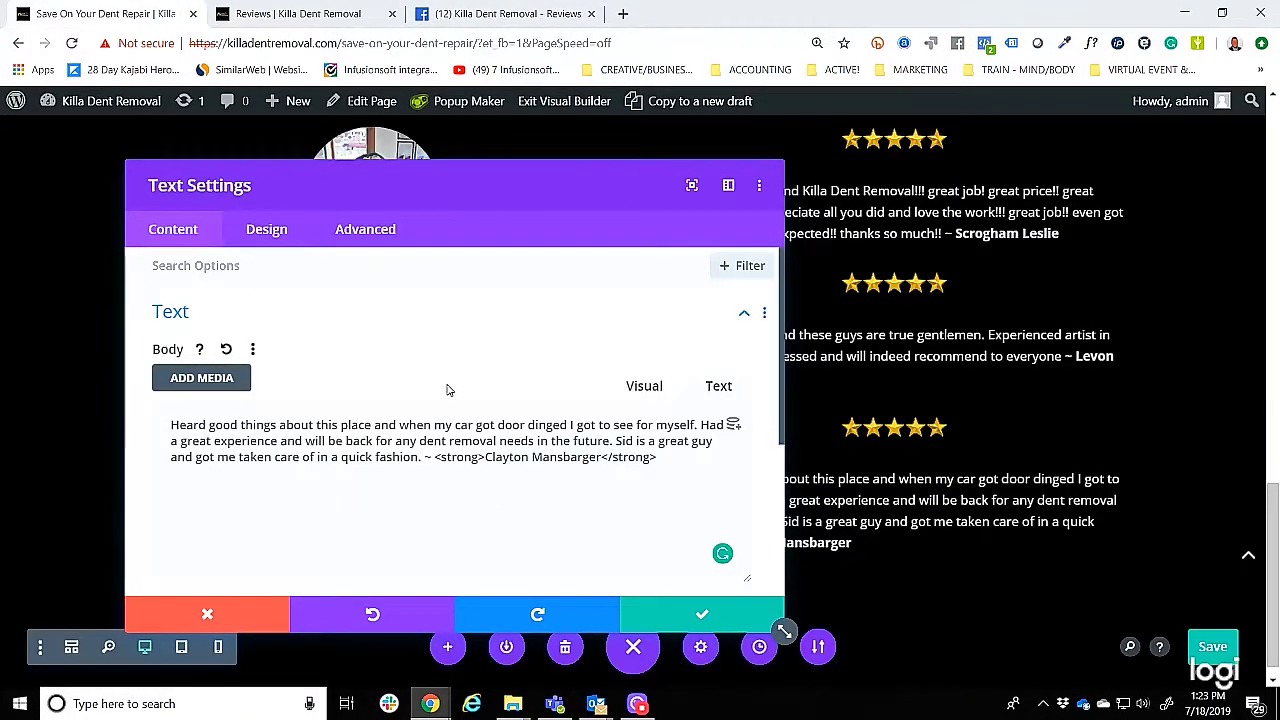
click(702, 614)
Check the settings of the row containing the owner's photo and the testimonials.
scroll(668, 460, up, 2)
scroll(691, 443, down, 3)
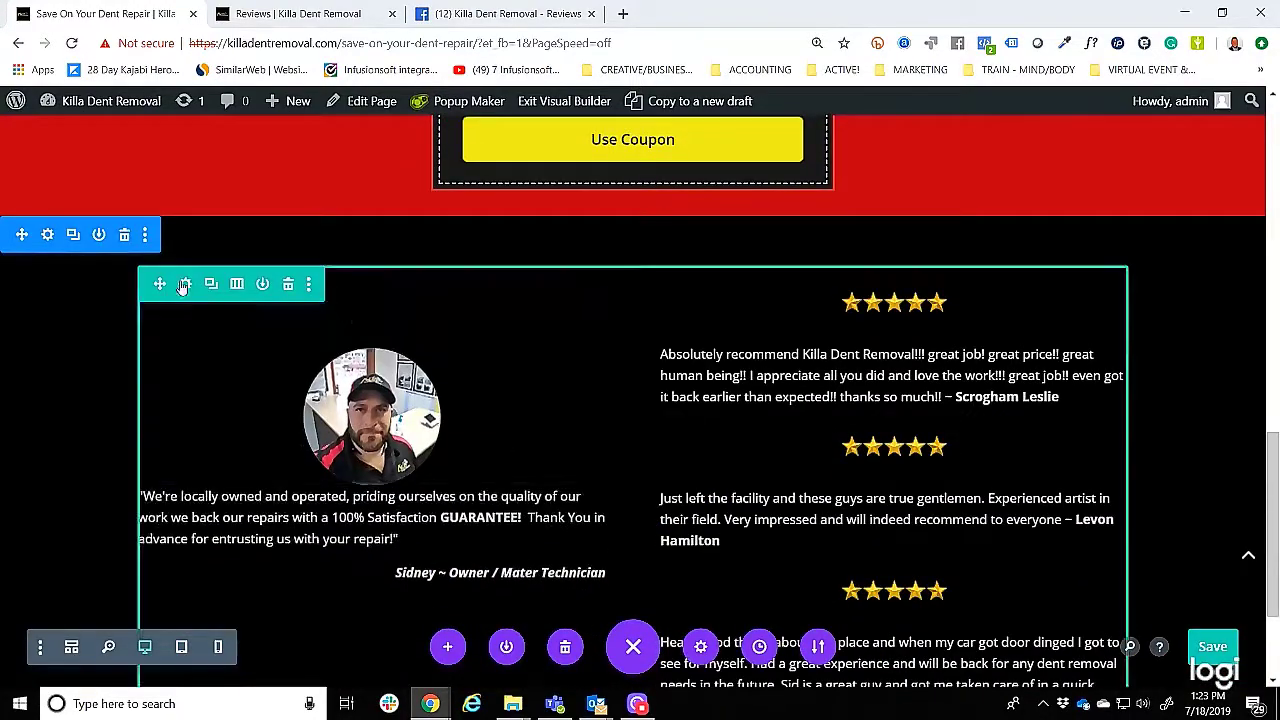
click(184, 285)
click(702, 614)
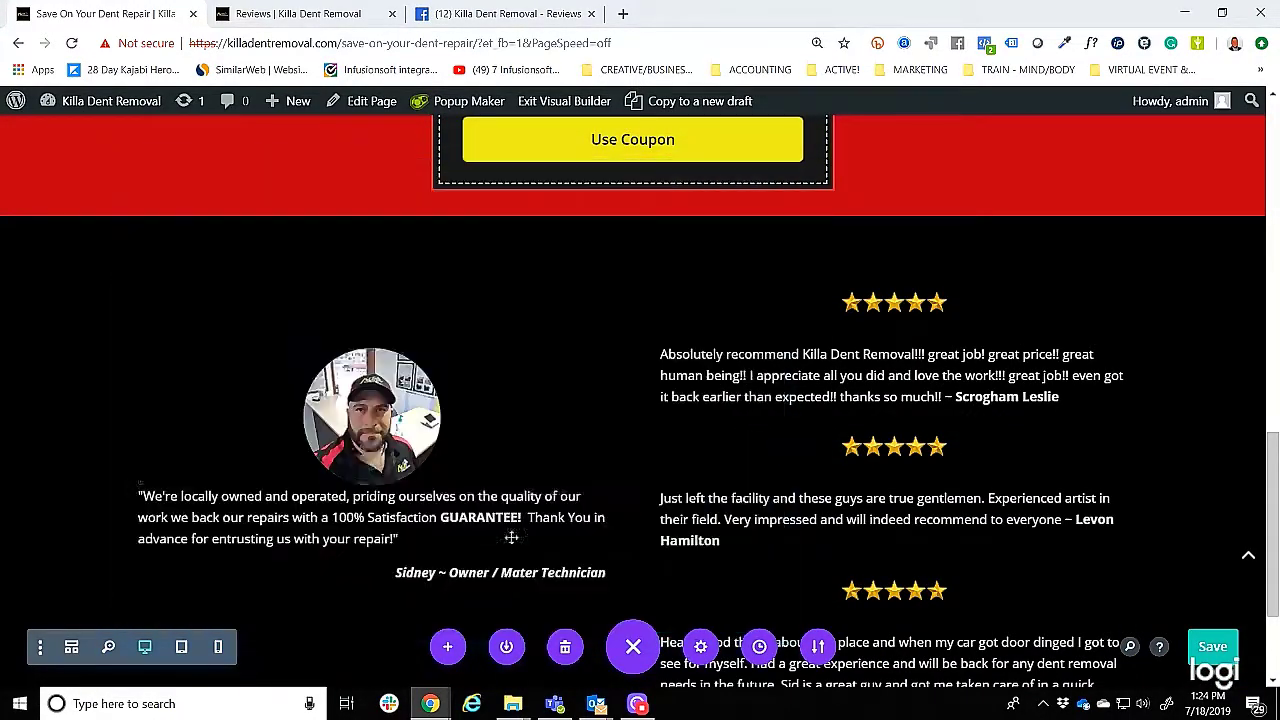
Set the owner photo's top padding to 10% and save the image module.
click(339, 337)
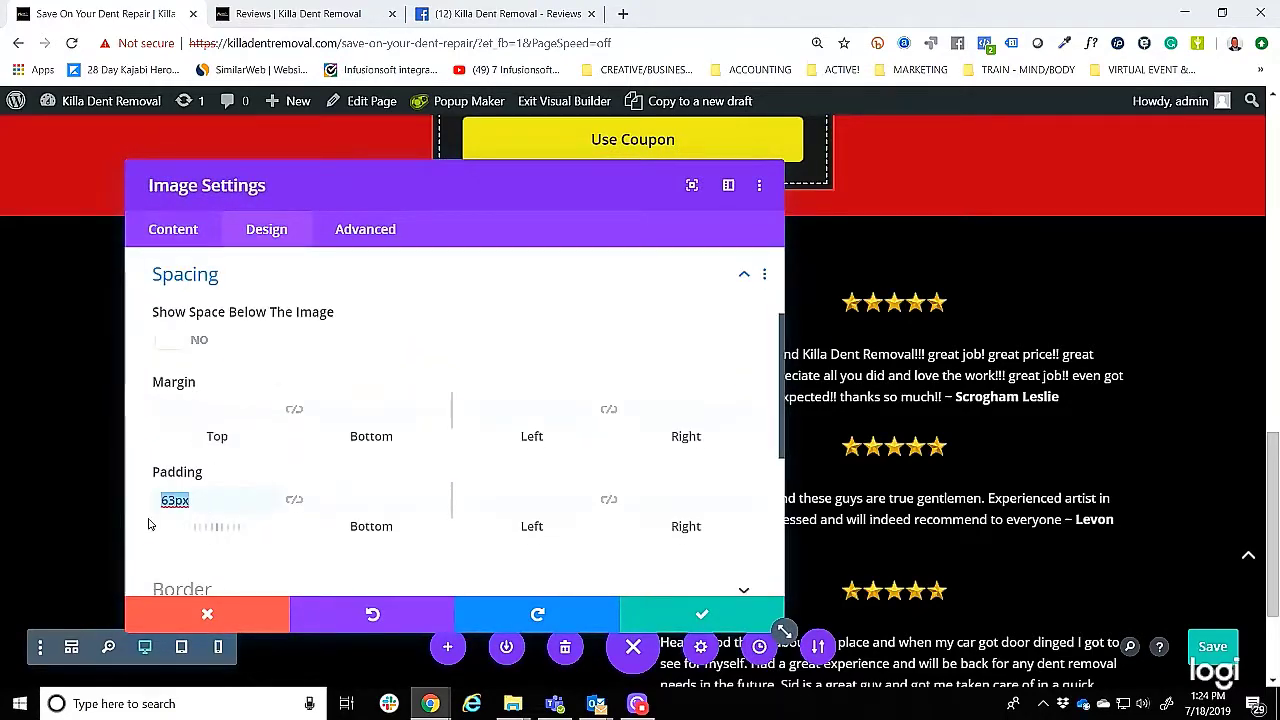
text(10%)
drag(423, 182, 926, 140)
click(1204, 571)
scroll(1204, 571, down, 3)
Insert a button module below the owner's message with the text "Yes! Save Up To 70% On My Repair Now!".
click(371, 339)
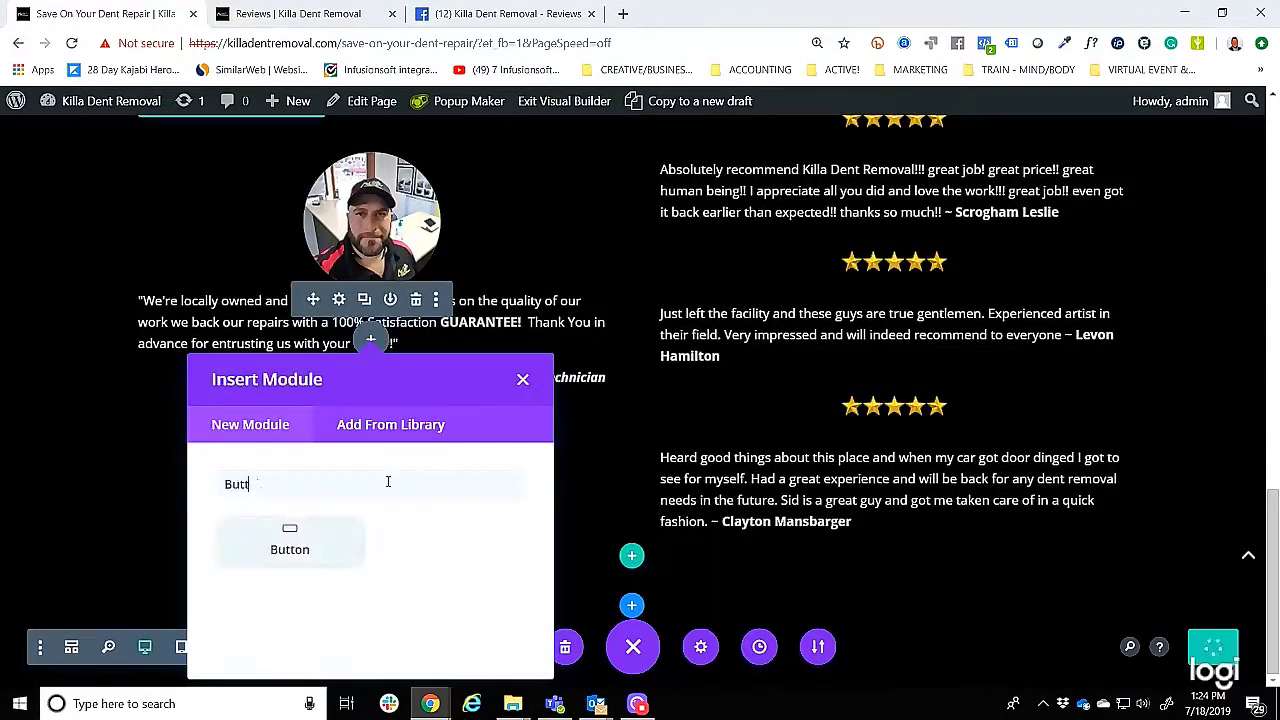
text(Butt)
click(330, 536)
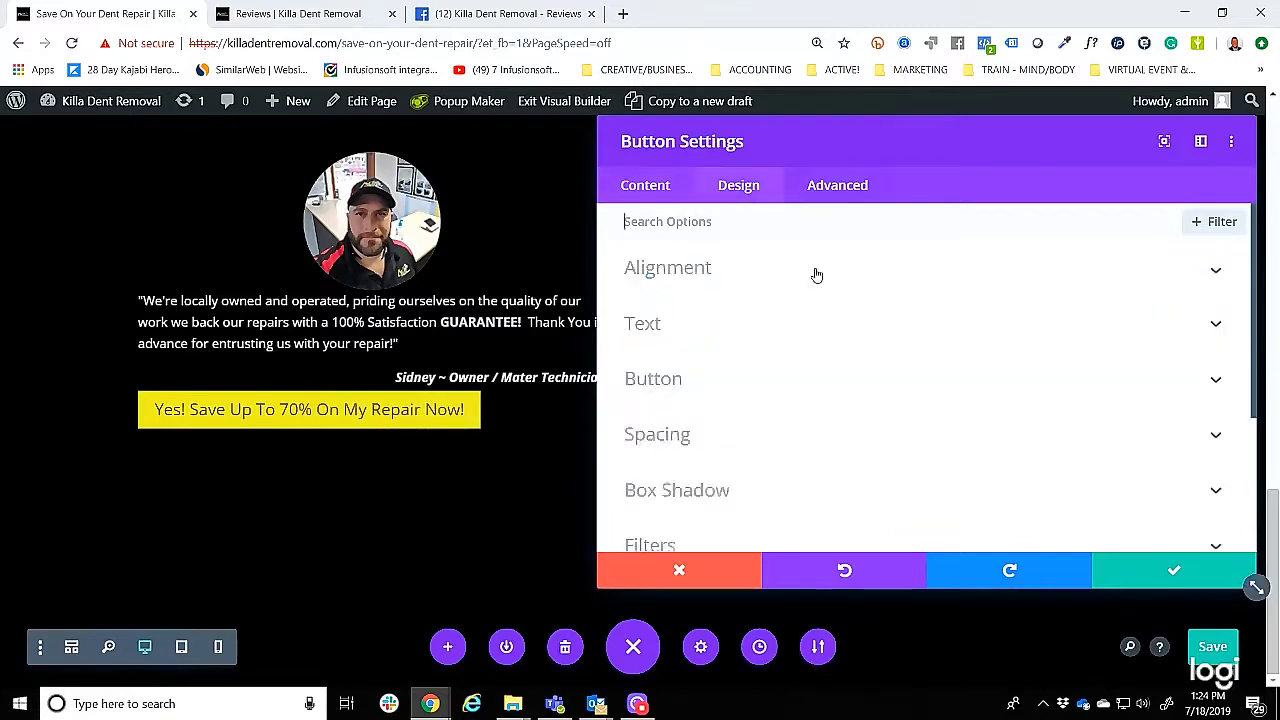
Center the button and style its label with a 22px text size and black text color.
click(741, 424)
click(694, 315)
click(694, 315)
scroll(804, 366, down, 1)
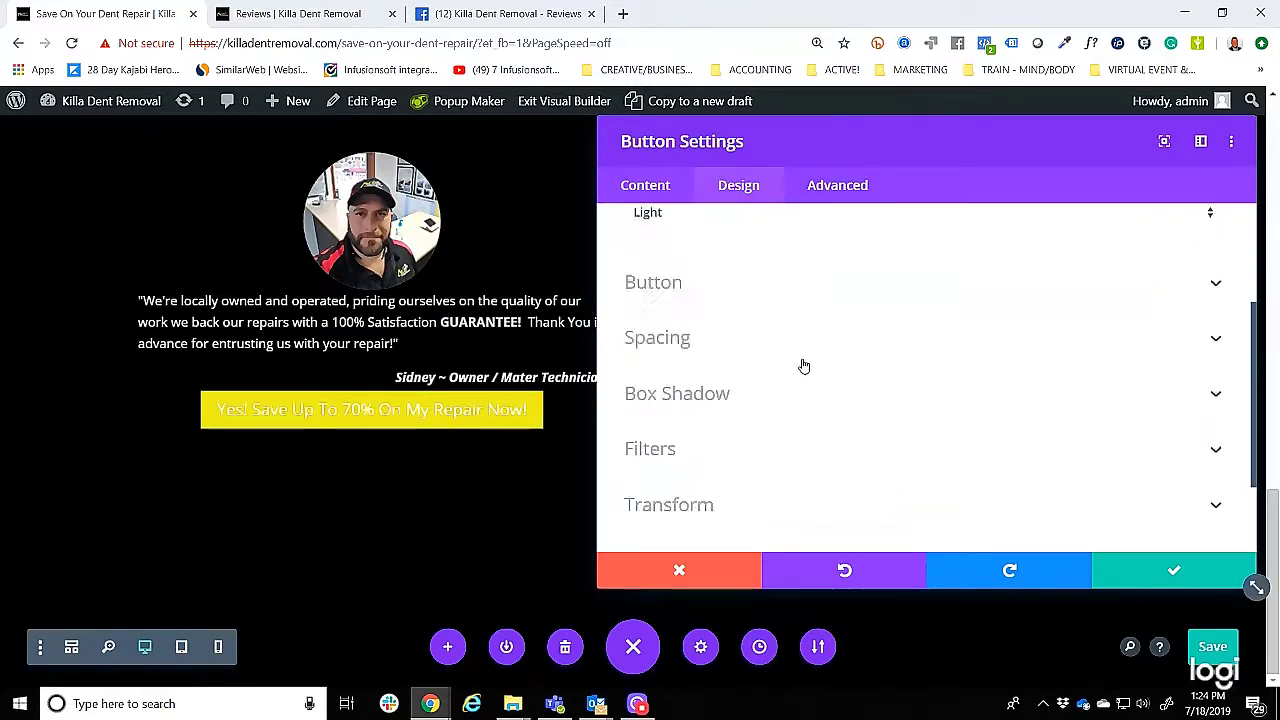
click(650, 300)
scroll(731, 297, down, 1)
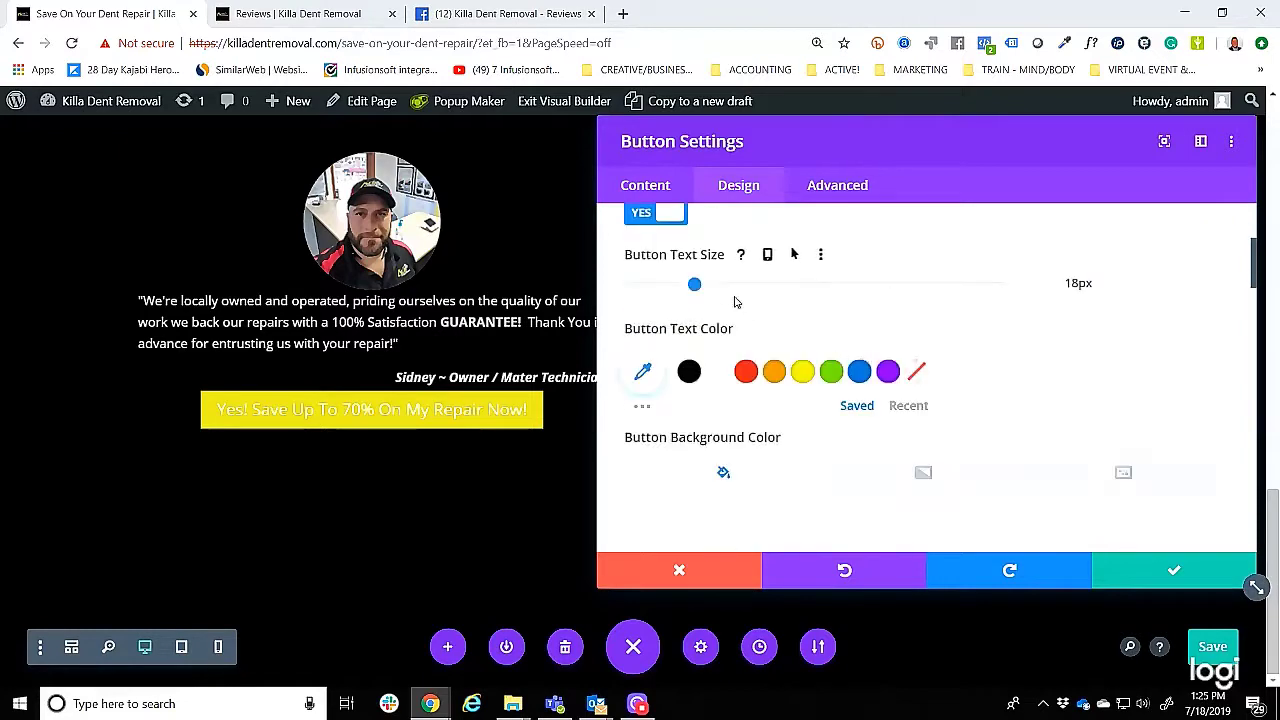
drag(731, 290, 709, 288)
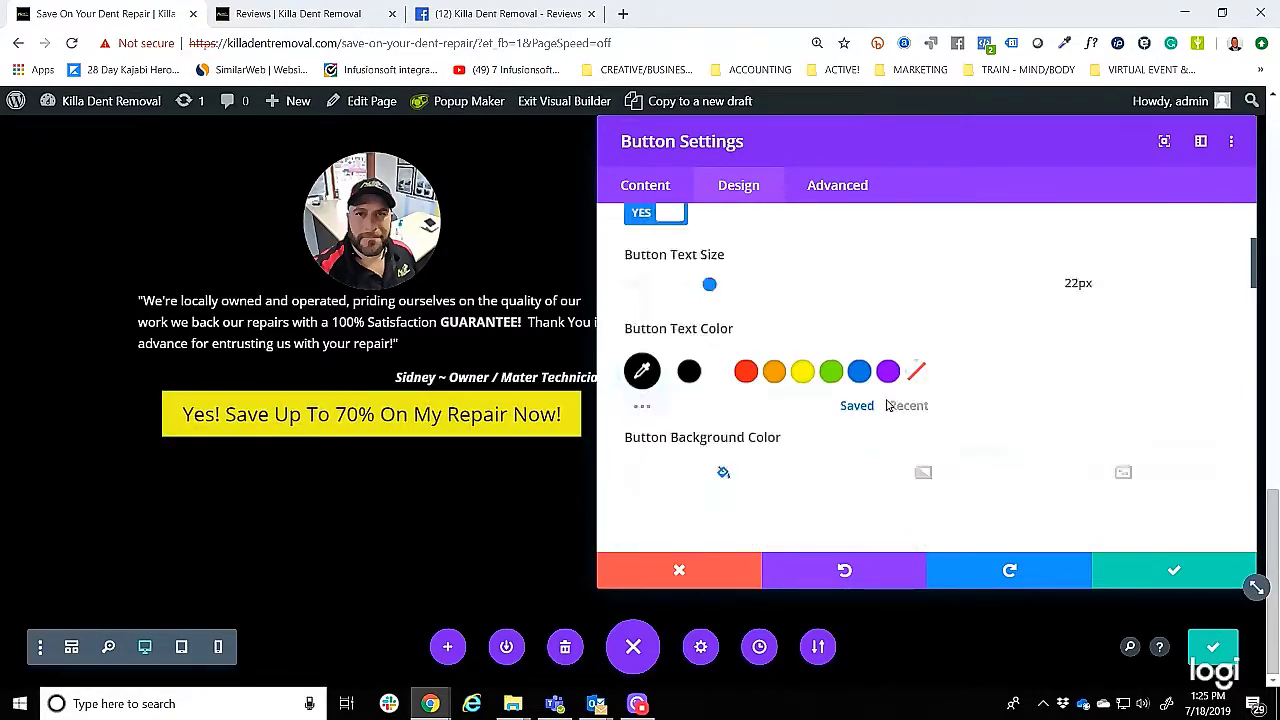
Set the button's link URL to /#saveonmyrepair and save the button module.
scroll(886, 420, down, 10)
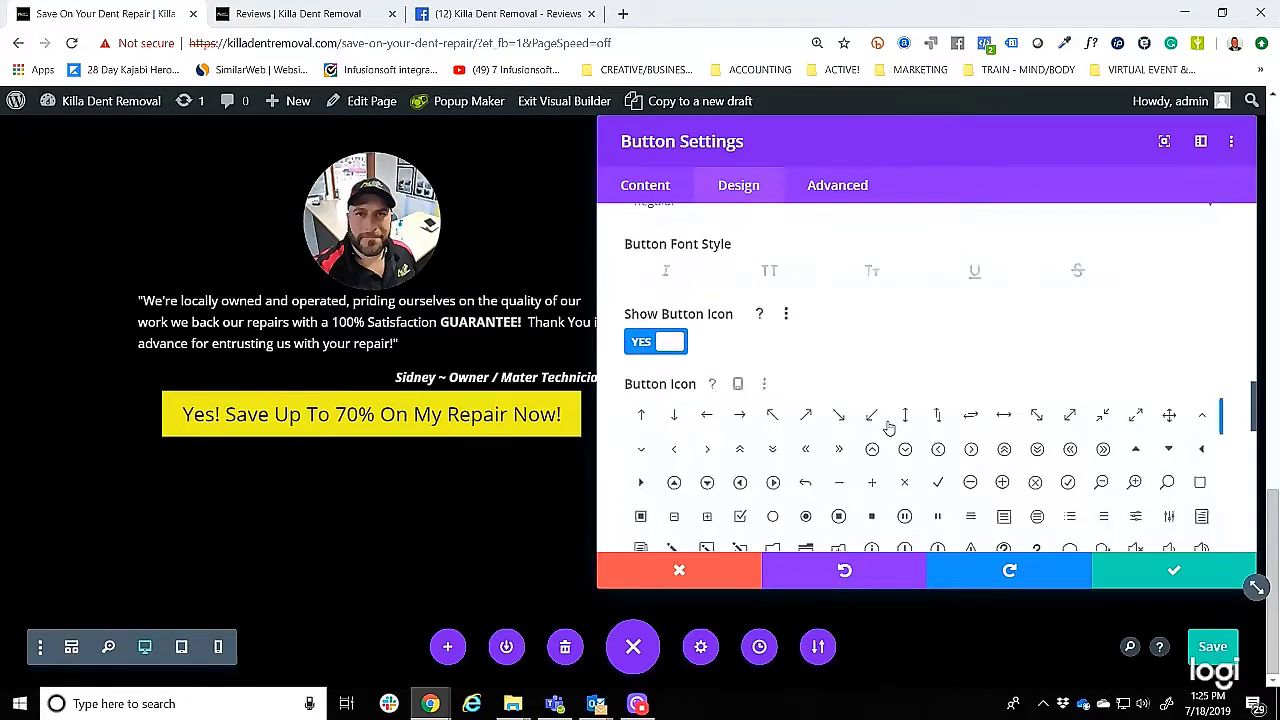
click(688, 195)
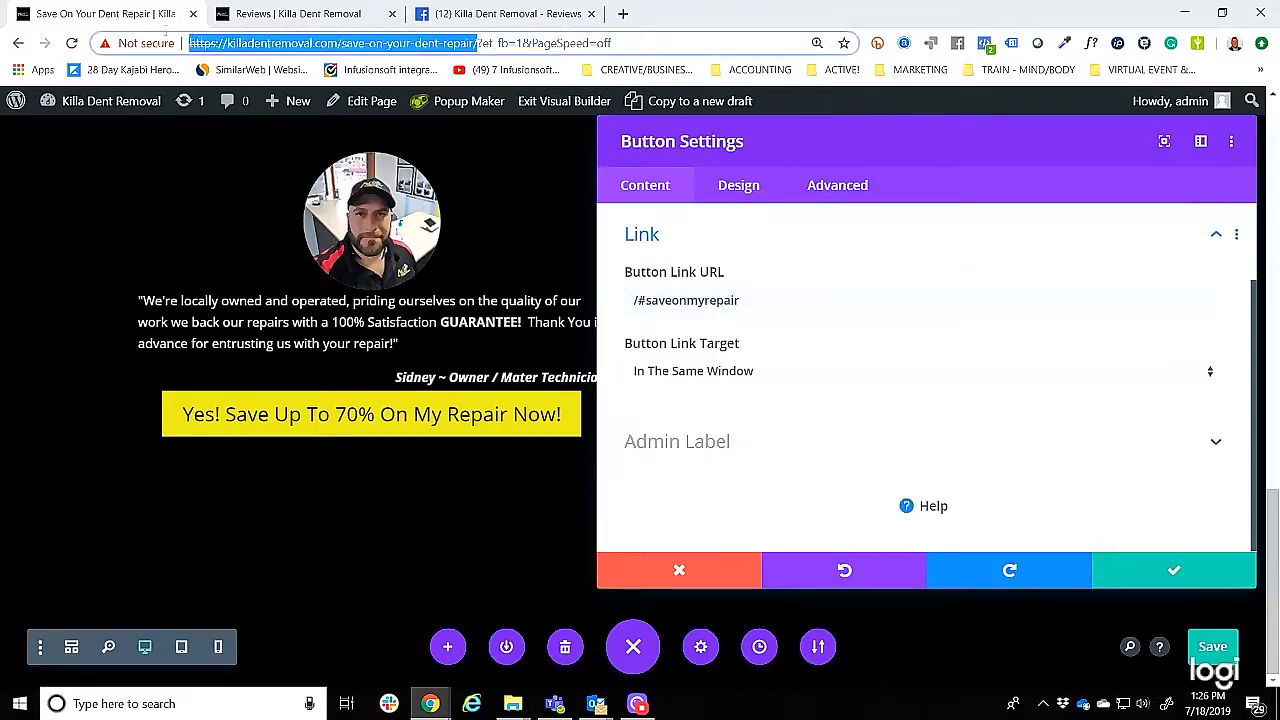
click(1134, 570)
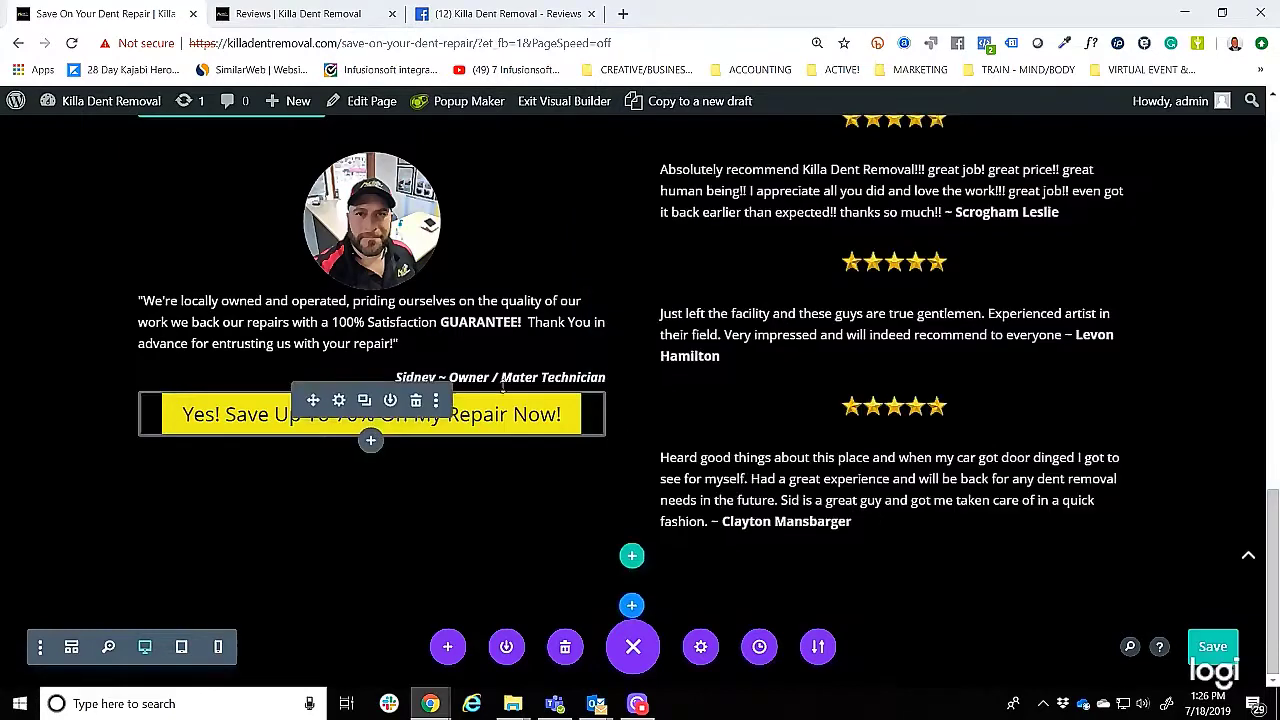
Add 5% spacing above the yellow button in its design settings and save the module.
scroll(524, 277, up, 2)
drag(514, 331, 514, 326)
scroll(512, 328, down, 2)
click(338, 435)
click(734, 181)
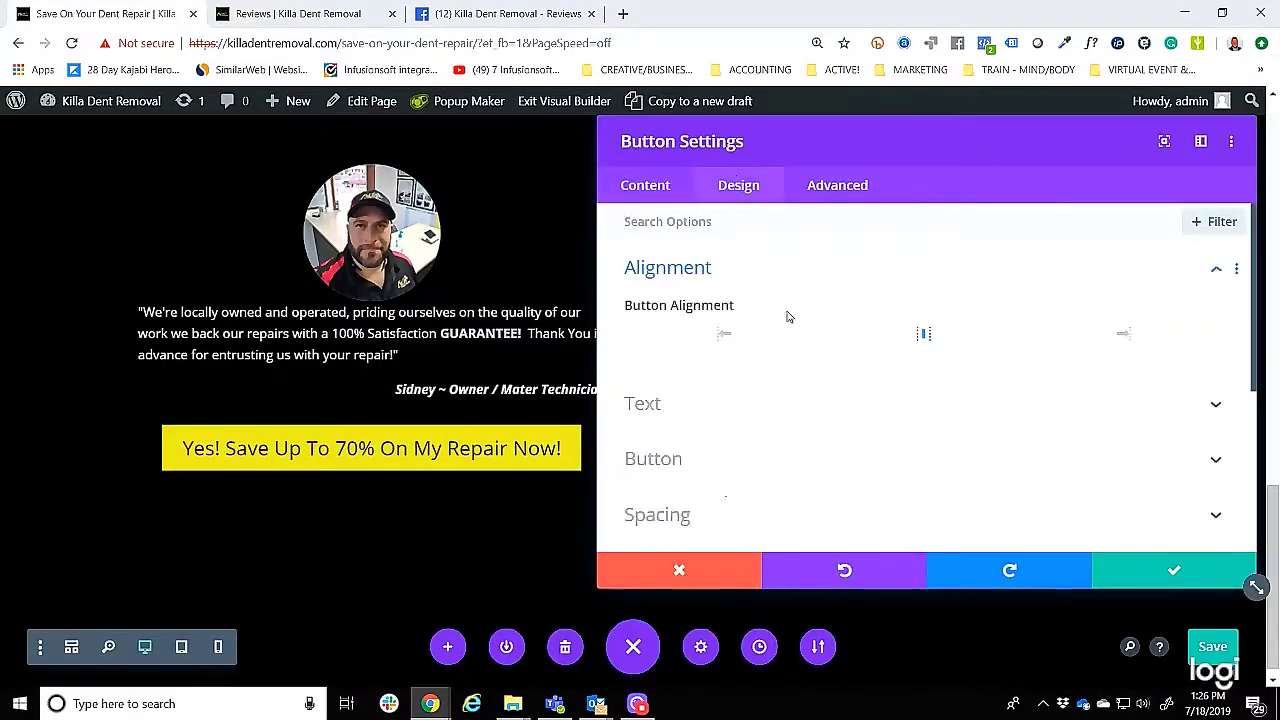
text(5%)
click(1174, 570)
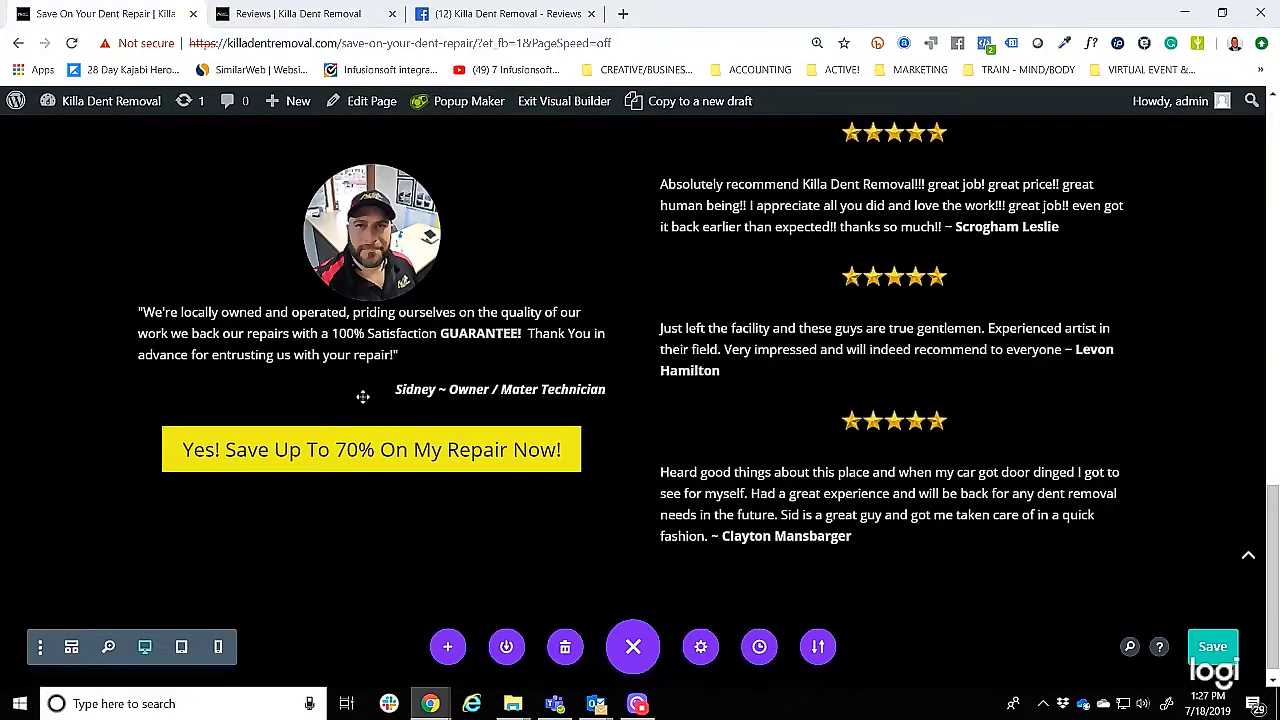
Set the CSS ID of the row holding the video and estimate form to saveonmyrepair and save the row.
scroll(554, 486, up, 13)
scroll(560, 480, down, 2)
scroll(690, 341, up, 3)
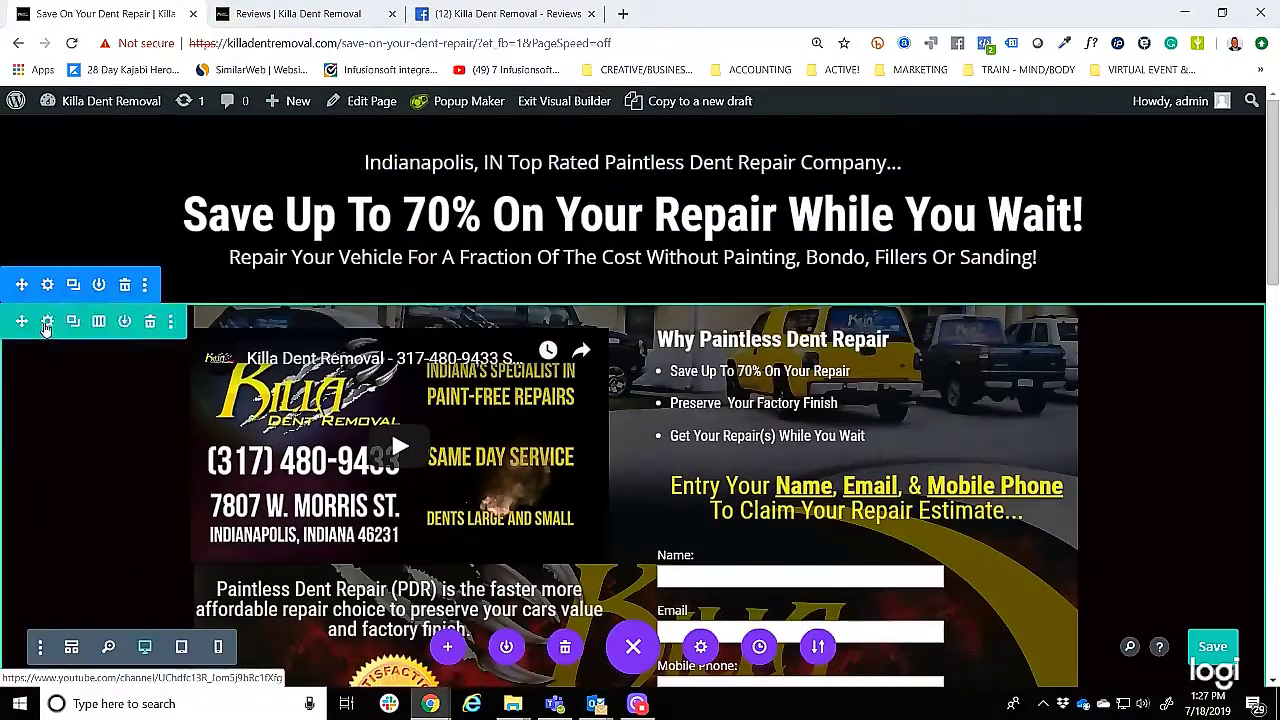
click(47, 322)
click(837, 185)
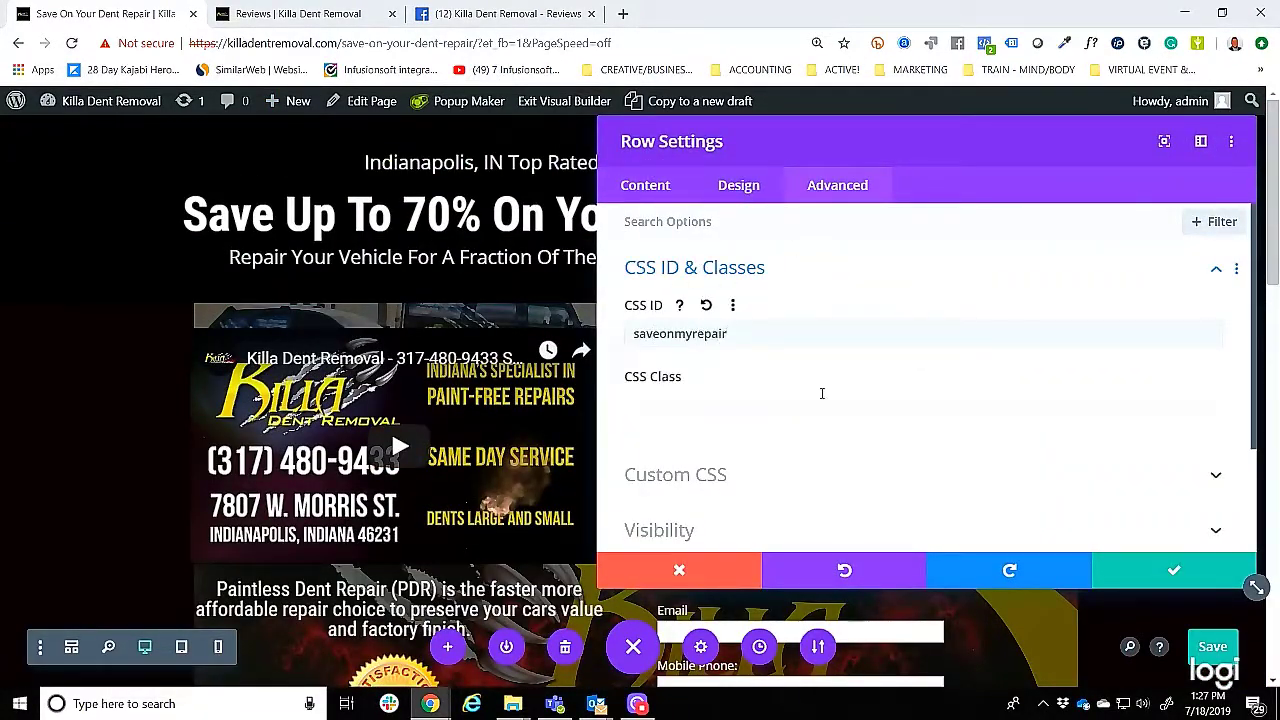
click(1174, 570)
Open the page's public URL in a new tab and examine its owner message and customer reviews section.
drag(477, 43, 188, 43)
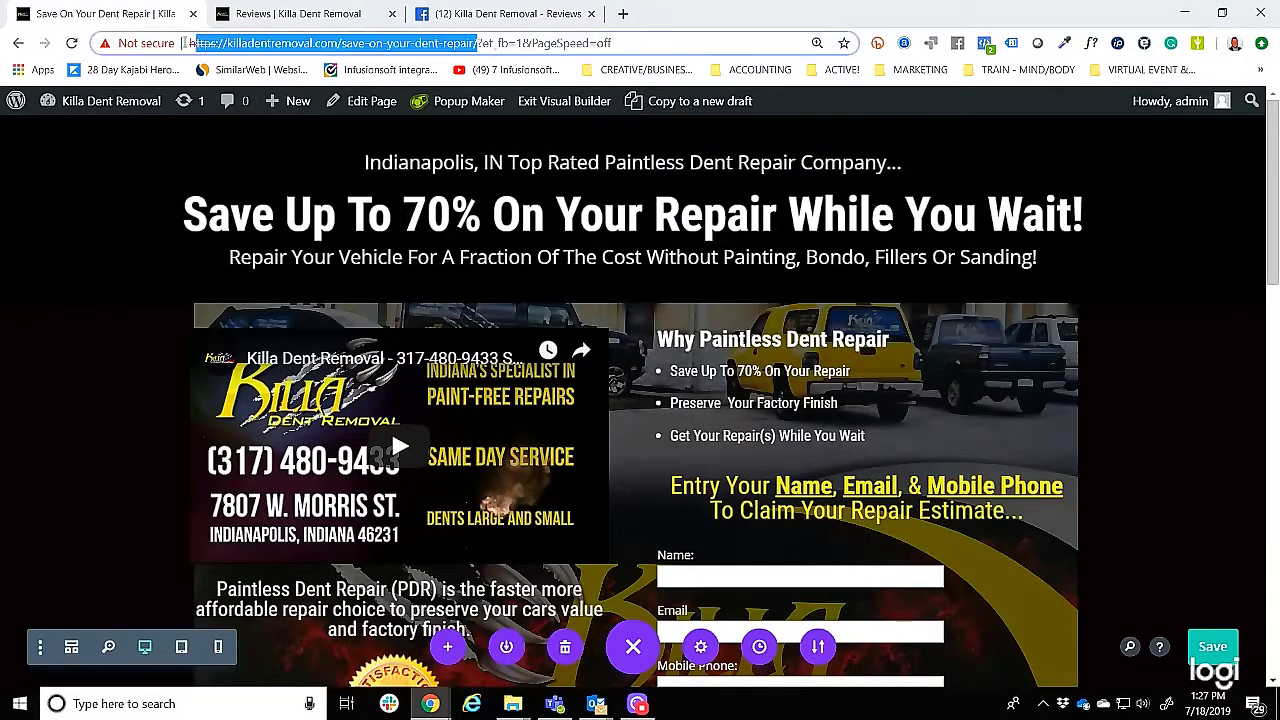
key(ctrl+c)
key(ctrl+t)
key(ctrl+v)
key(Return)
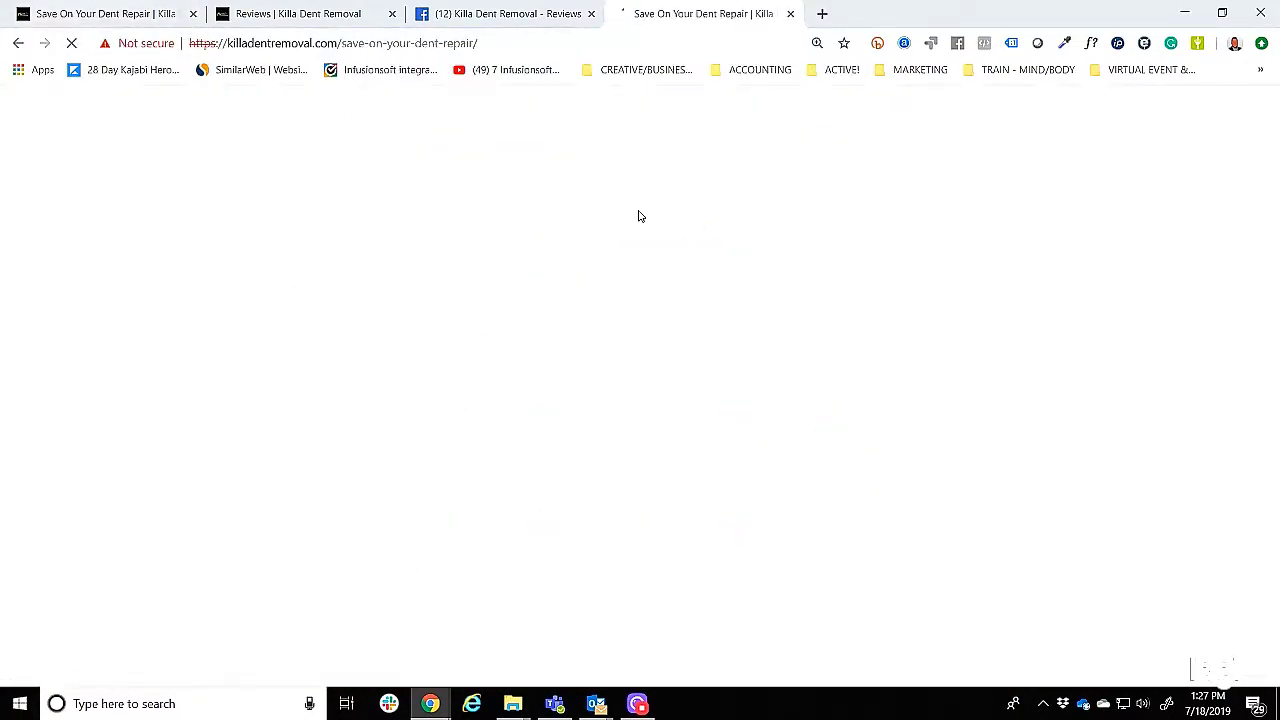
scroll(602, 414, down, 15)
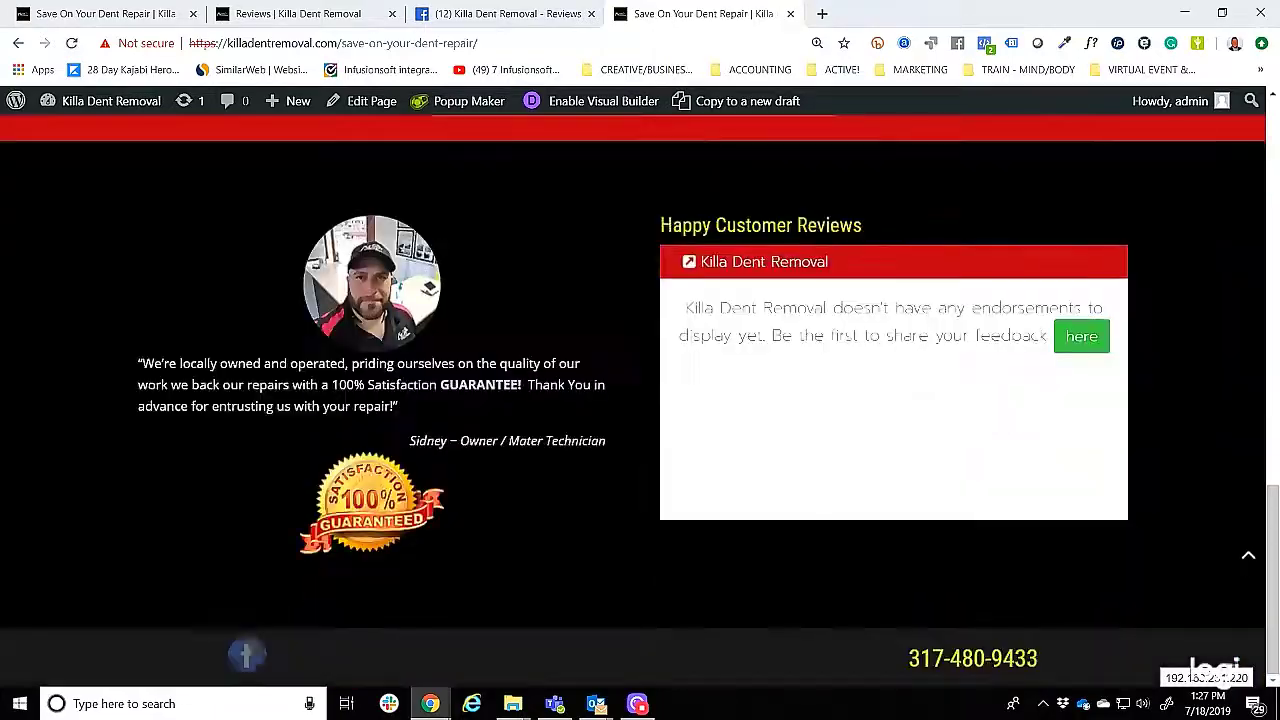
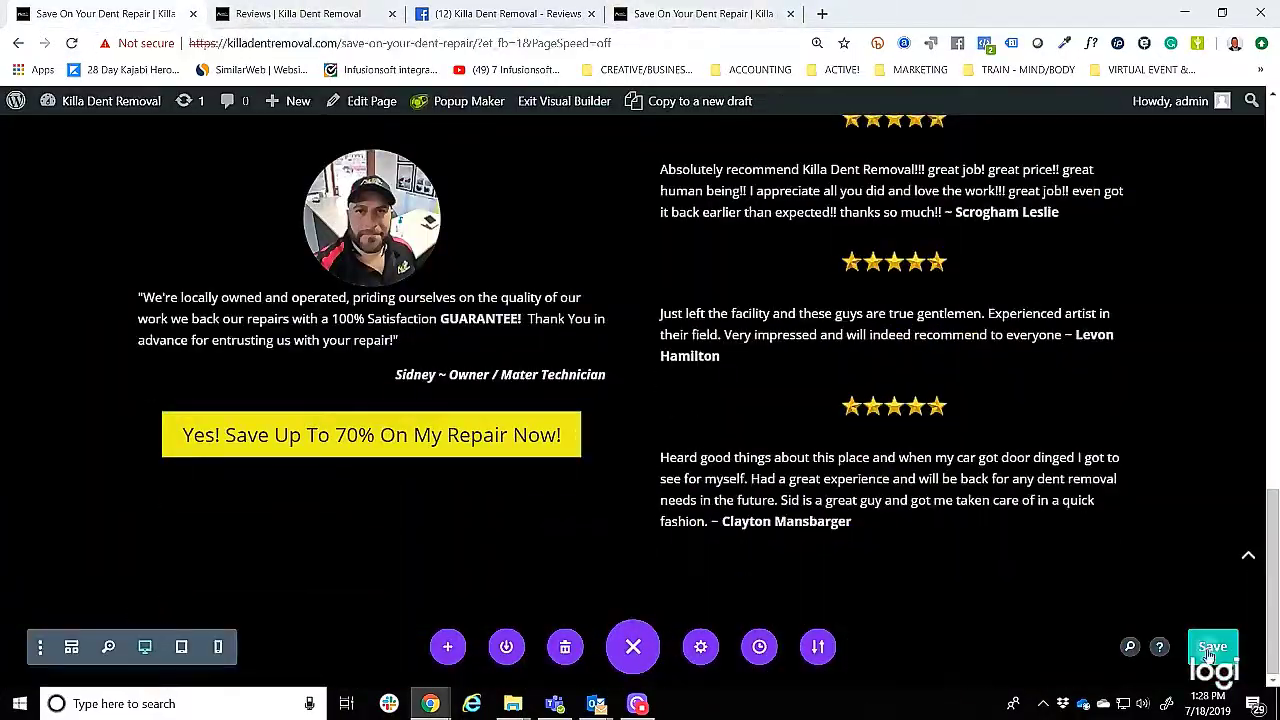
Review the edited layout in the builder and compare it with the public page.
scroll(900, 600, up, 5)
scroll(909, 576, down, 2)
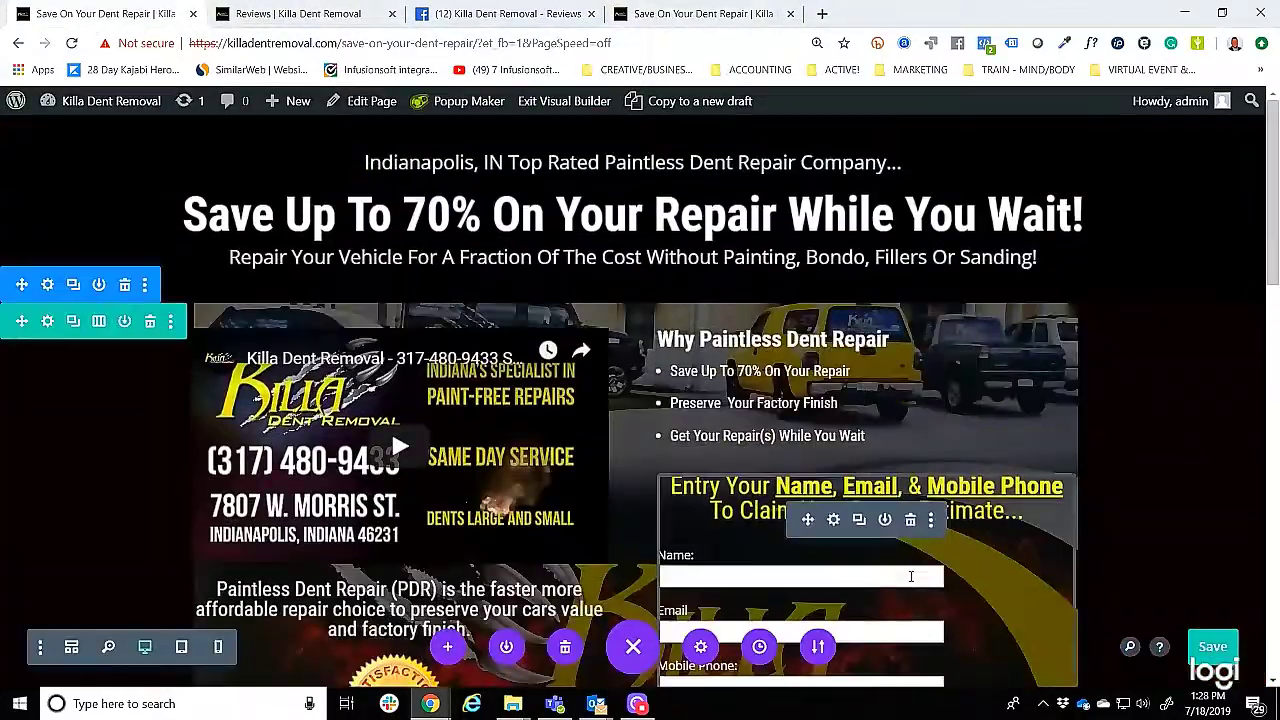
click(700, 24)
scroll(414, 194, down, 10)
scroll(515, 487, up, 10)
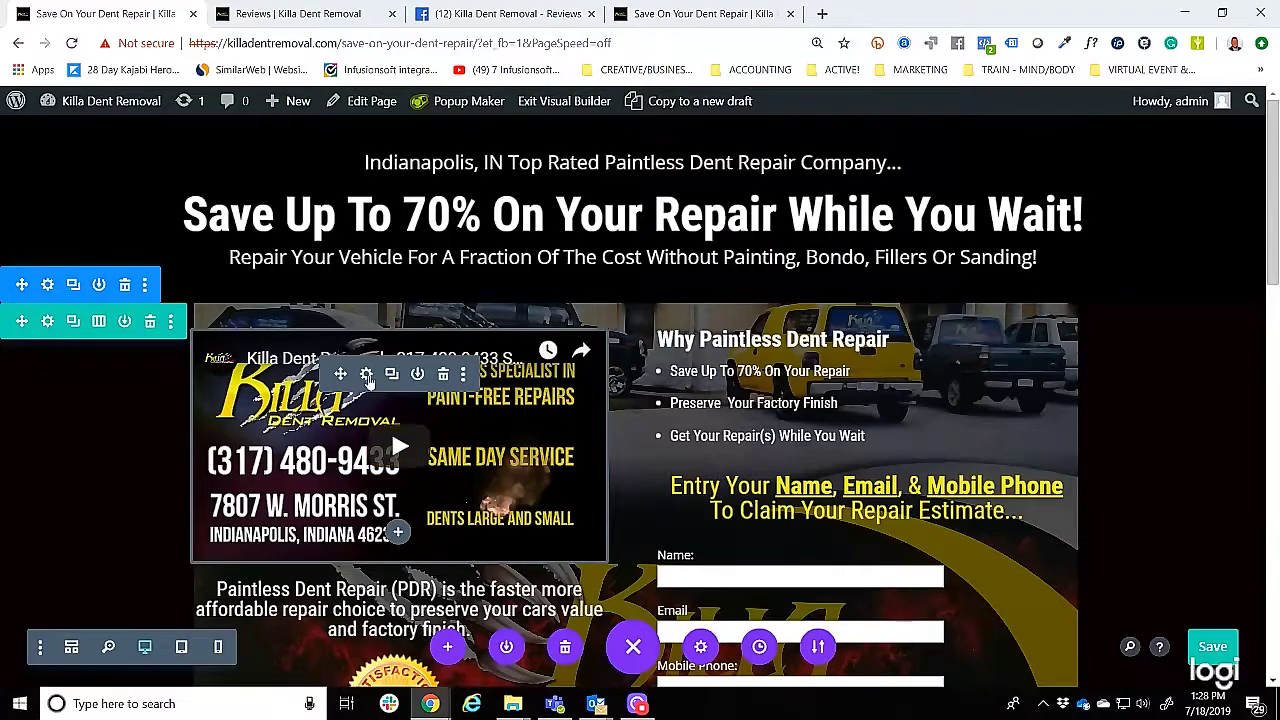
Reduce the width of the video module in the top row and save it.
click(367, 377)
drag(1001, 300, 963, 300)
scroll(718, 308, up, 2)
scroll(876, 408, down, 3)
click(1127, 577)
scroll(830, 340, up, 1)
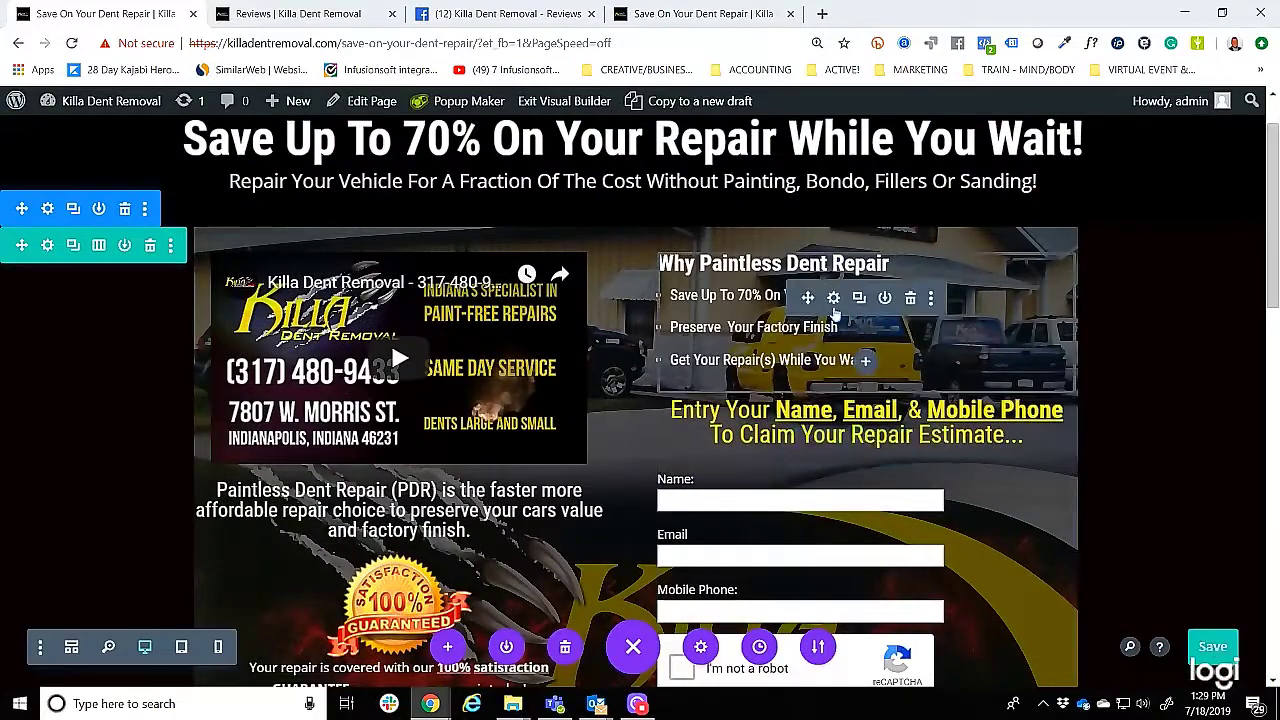
Set the top and left padding of the "Why Paintless Dent Repair" text module to 2% and save it.
click(833, 298)
click(737, 183)
drag(840, 135, 562, 132)
click(360, 185)
scroll(740, 403, down, 5)
click(453, 185)
text(2%)
key(Return)
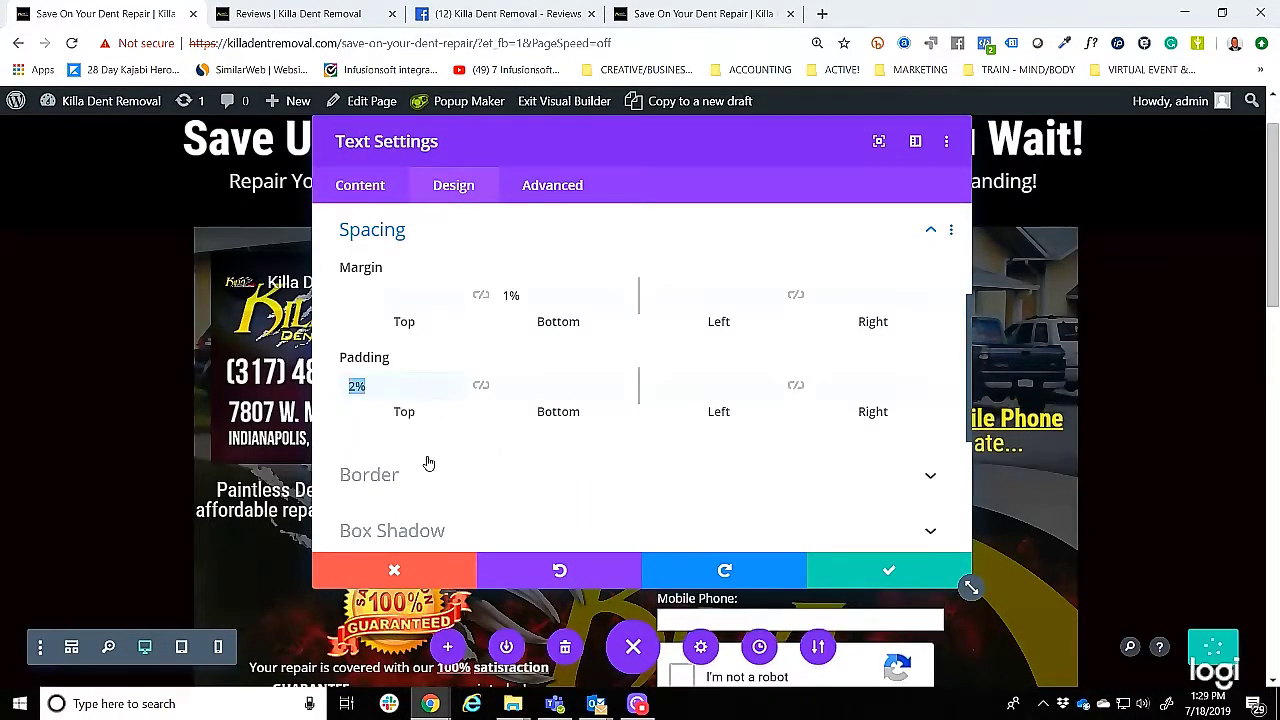
click(815, 566)
Add left padding to the estimate form module under the "Why Paintless Dent Repair" list and save it.
click(834, 456)
click(453, 185)
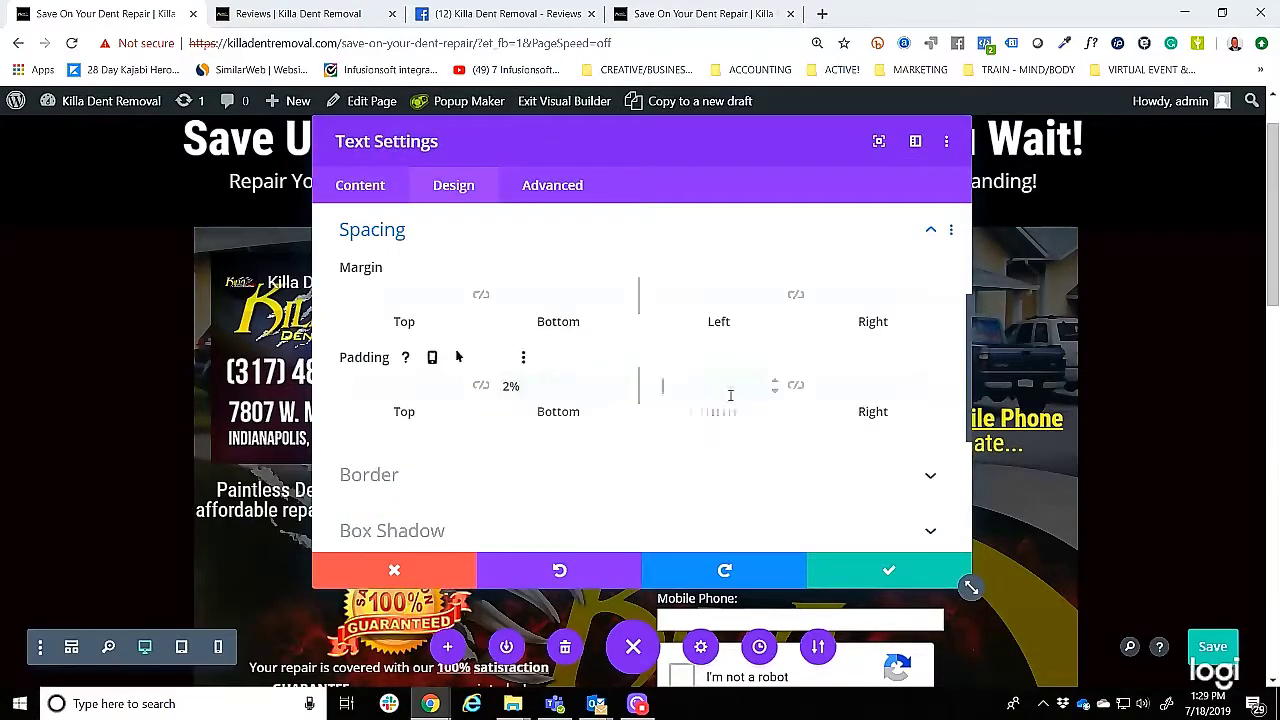
click(912, 570)
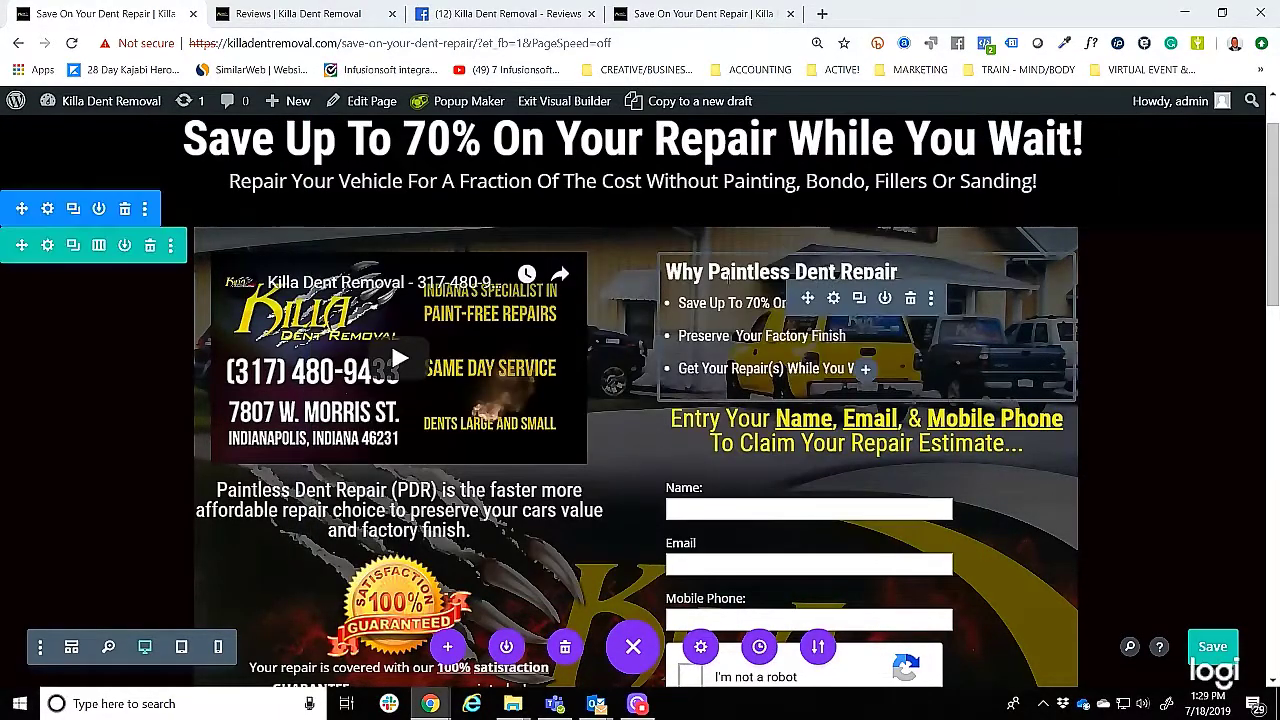
click(834, 298)
click(453, 185)
click(360, 185)
scroll(503, 434, down, 5)
click(400, 386)
scroll(503, 434, down, 4)
click(457, 374)
drag(727, 140, 633, 502)
scroll(303, 458, up, 5)
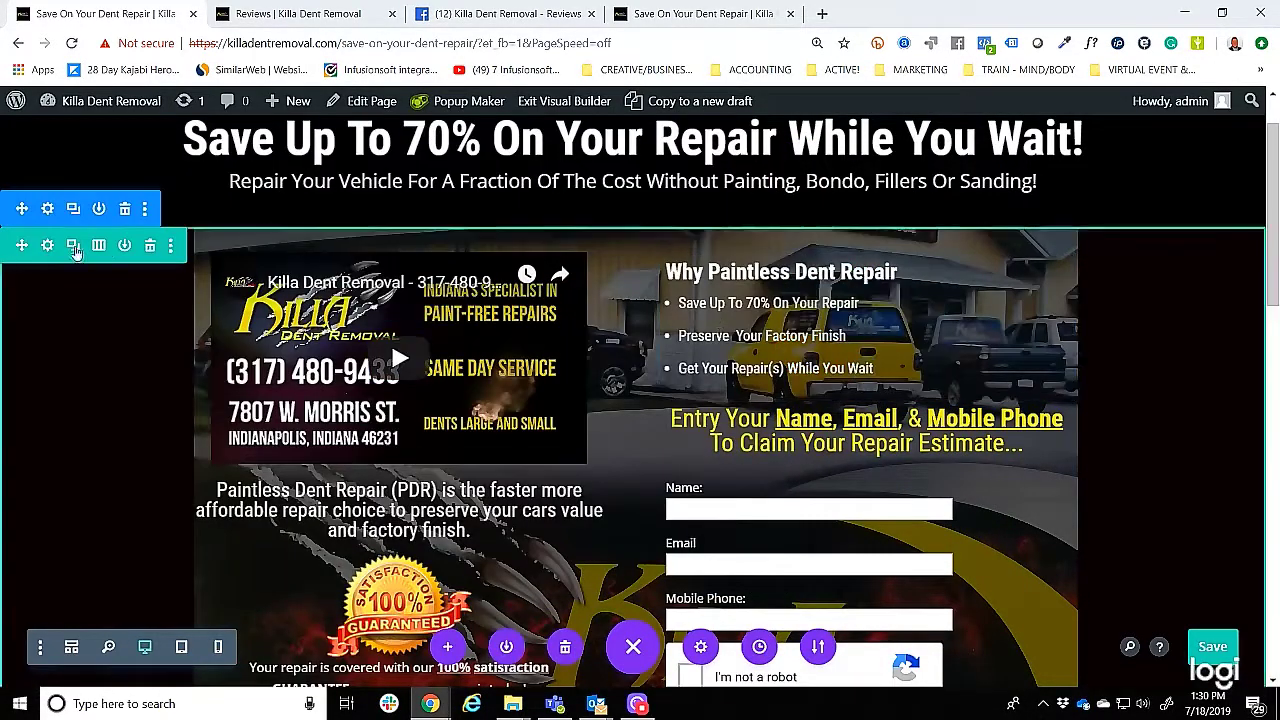
Try a red background on the column holding the "Why Paintless Dent Repair" text and the form.
click(37, 206)
click(157, 398)
click(254, 186)
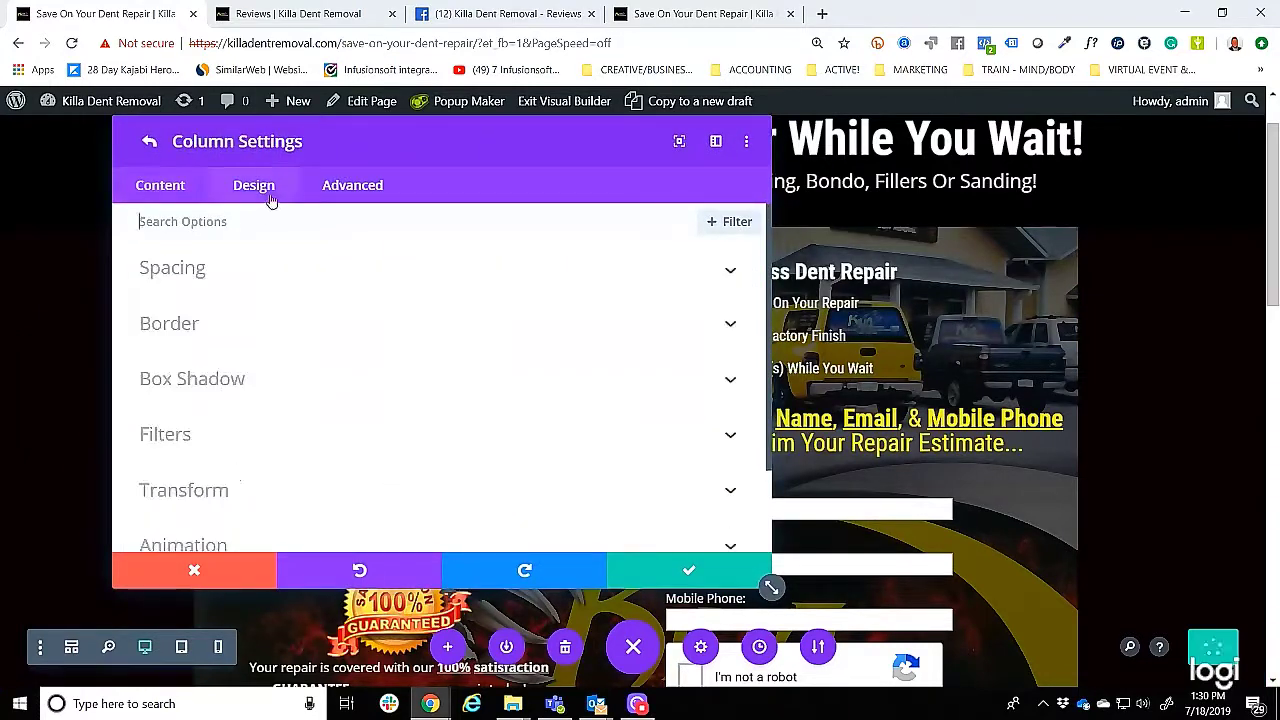
scroll(271, 300, down, 1)
click(166, 187)
click(180, 323)
scroll(286, 440, down, 2)
click(257, 457)
drag(591, 132, 512, 145)
scroll(450, 380, down, 2)
scroll(450, 380, up, 3)
Try 5% right padding on the form's column and discard the column changes.
click(255, 185)
click(662, 342)
text(5%)
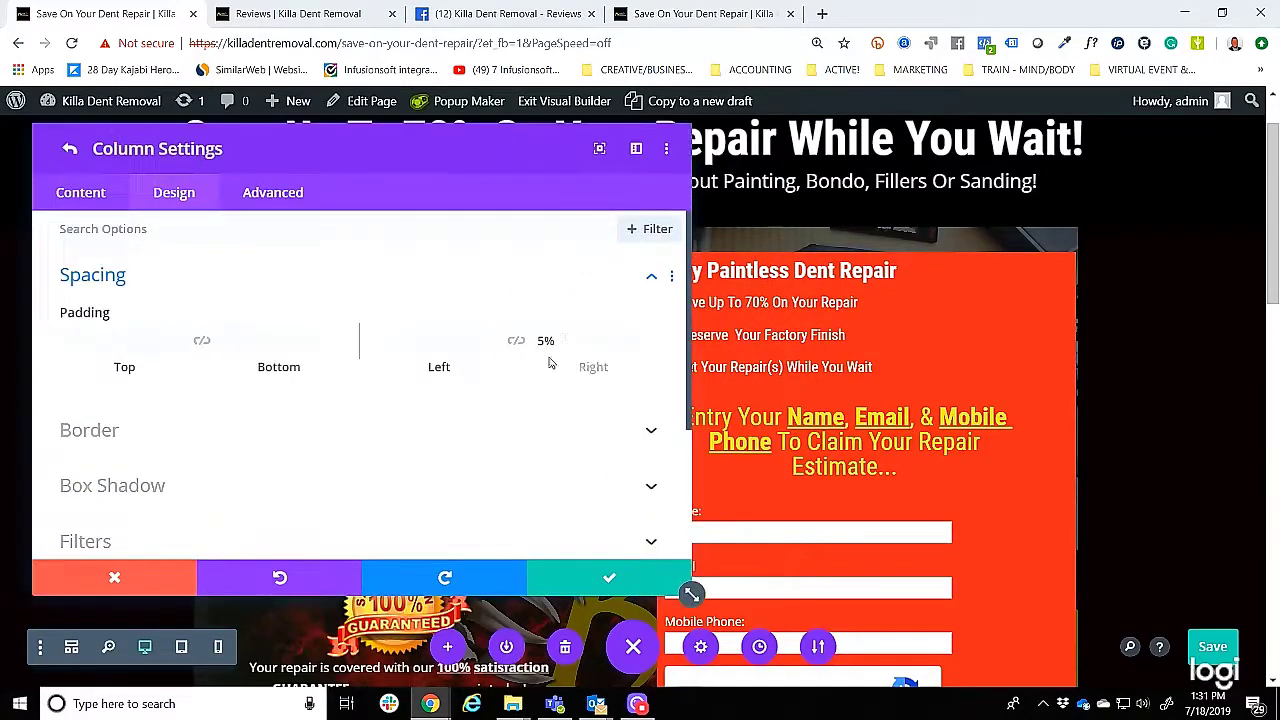
click(398, 333)
click(124, 586)
Give the "Why Paintless Dent Repair" text module a solid red border 5px wide.
click(834, 297)
click(174, 192)
click(200, 497)
scroll(254, 497, down, 6)
drag(68, 334, 103, 337)
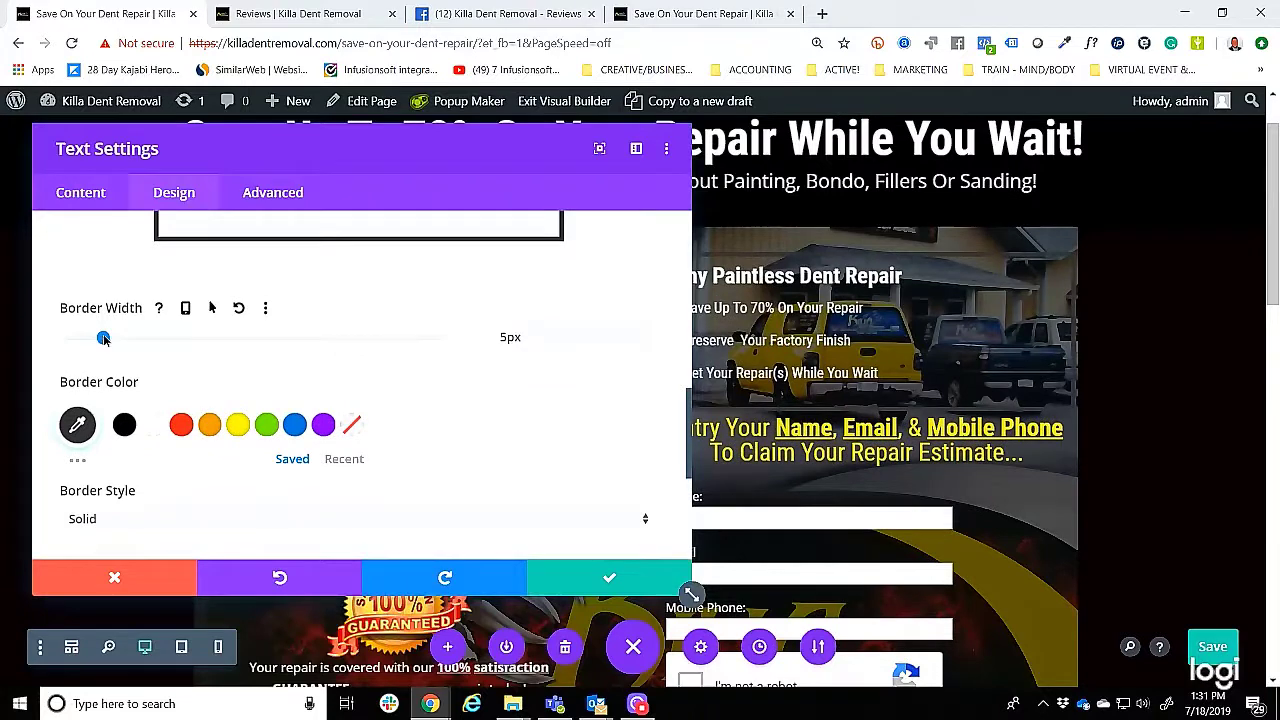
scroll(200, 443, down, 2)
scroll(280, 486, up, 3)
scroll(181, 458, down, 1)
click(181, 451)
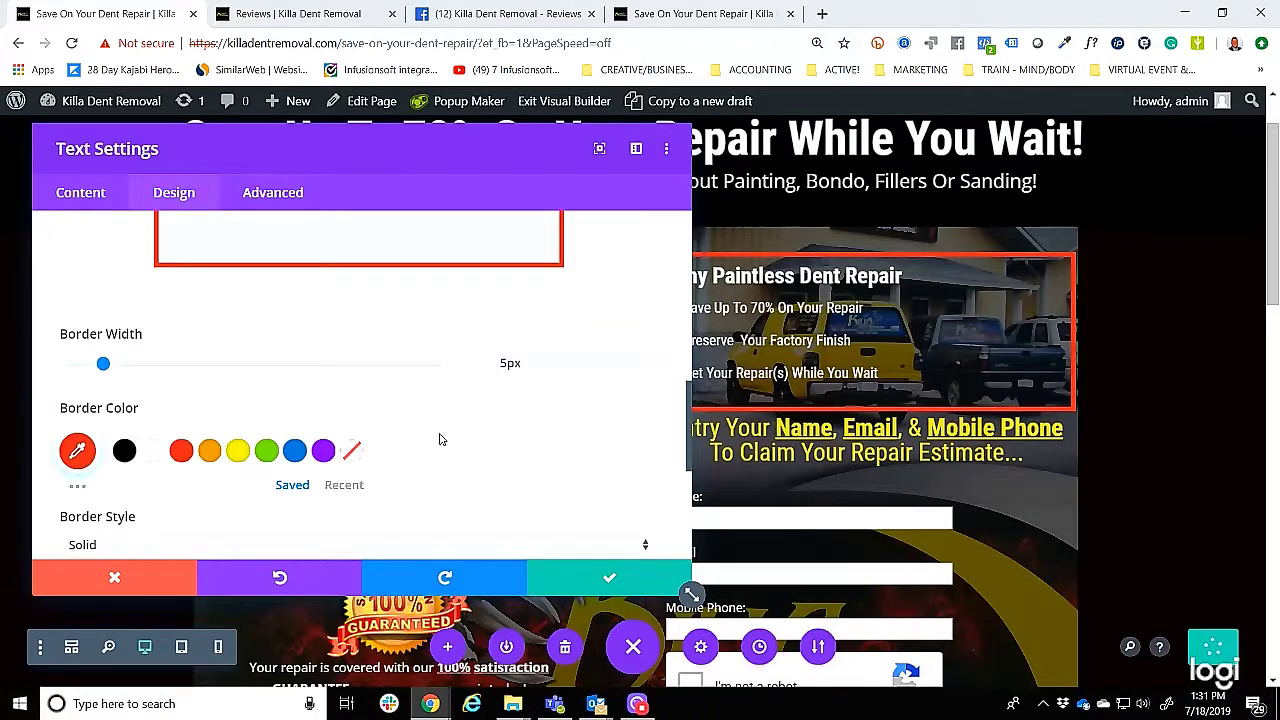
Pull in the bordered text box's right edge with a margin of 5.
scroll(200, 366, up, 5)
click(173, 443)
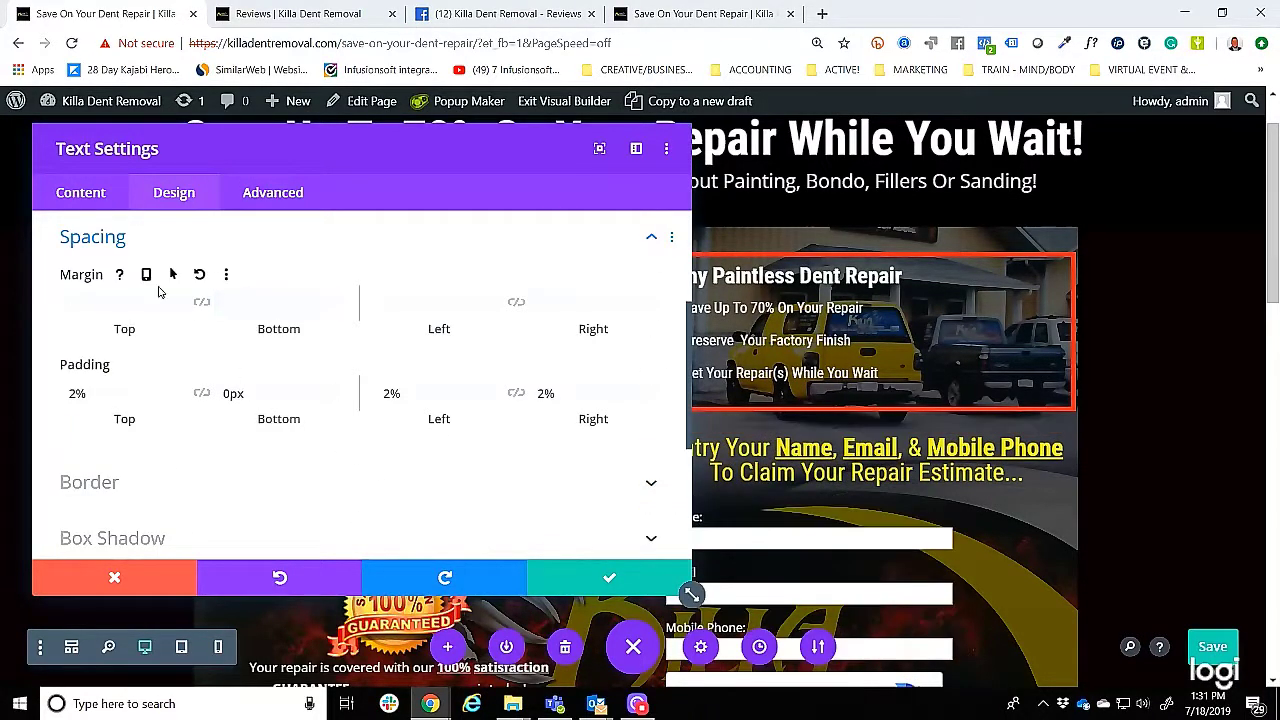
text(5)
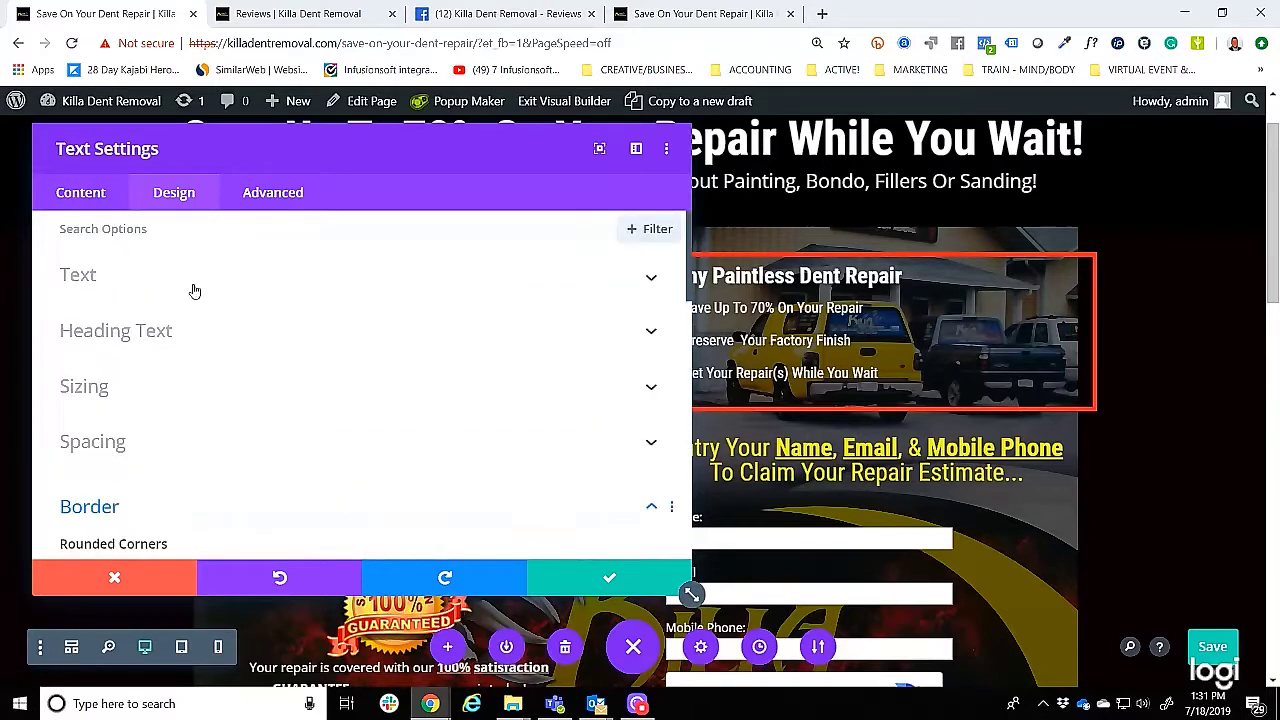
Try a solid red background on the bordered text box.
click(45, 197)
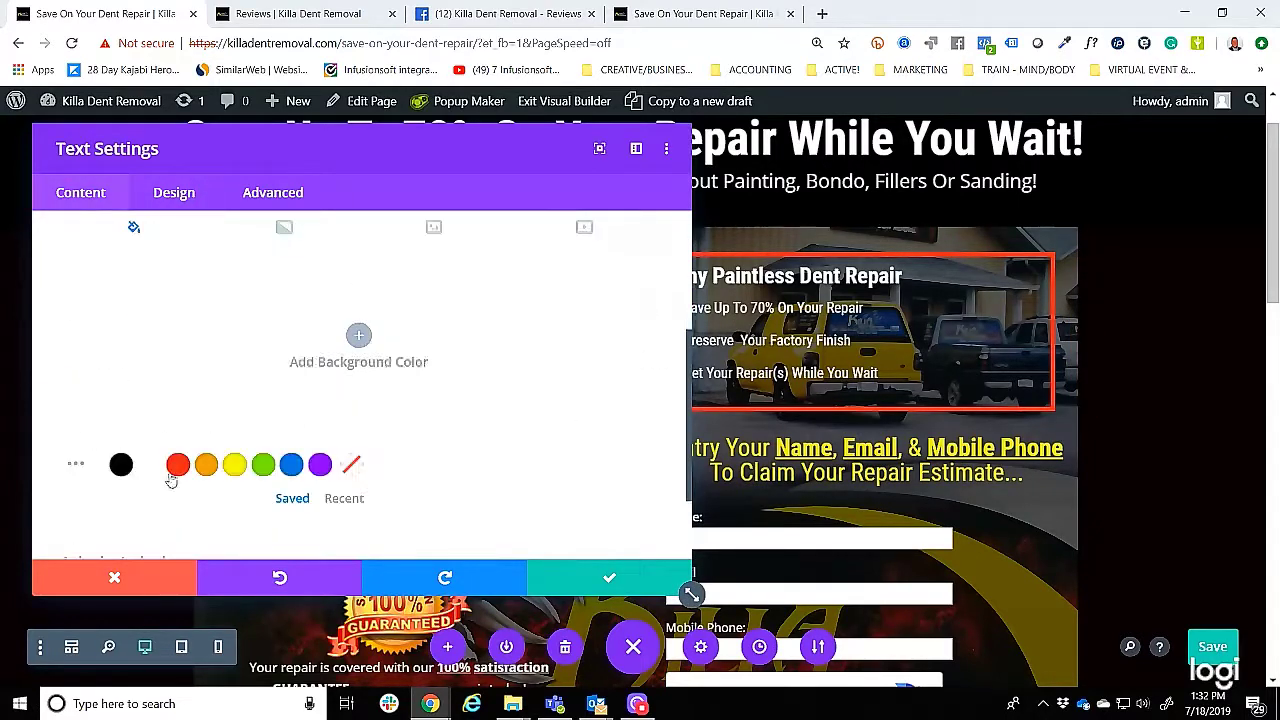
click(177, 464)
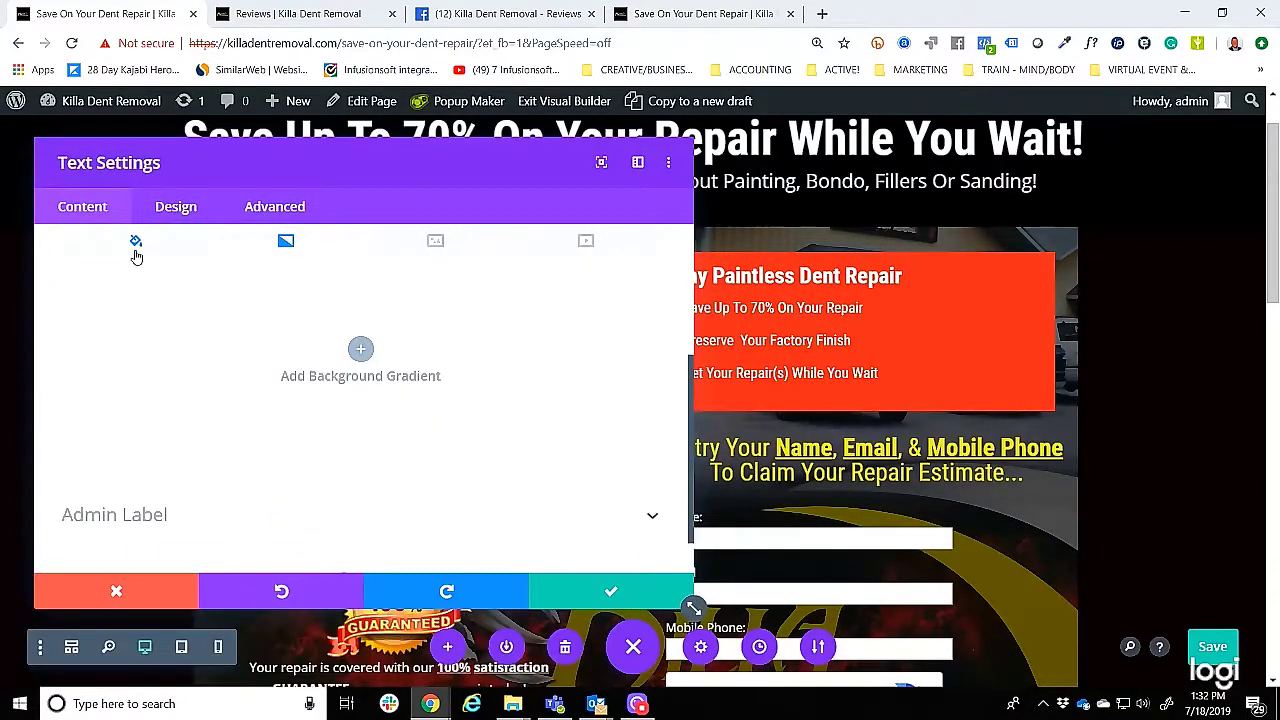
click(122, 478)
Apply a background gradient to the bordered text box with both colors set to black #000000 and save it.
drag(491, 165, 597, 150)
click(388, 226)
click(452, 345)
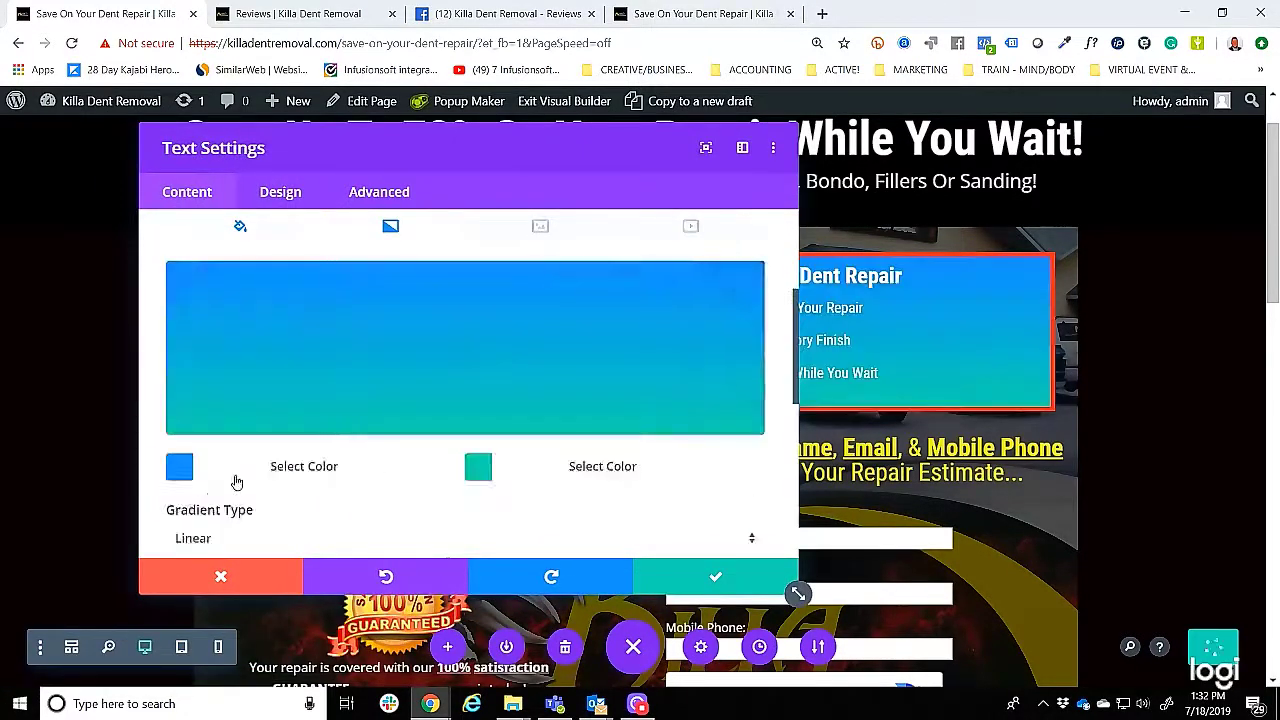
click(236, 475)
click(228, 465)
click(478, 539)
click(227, 463)
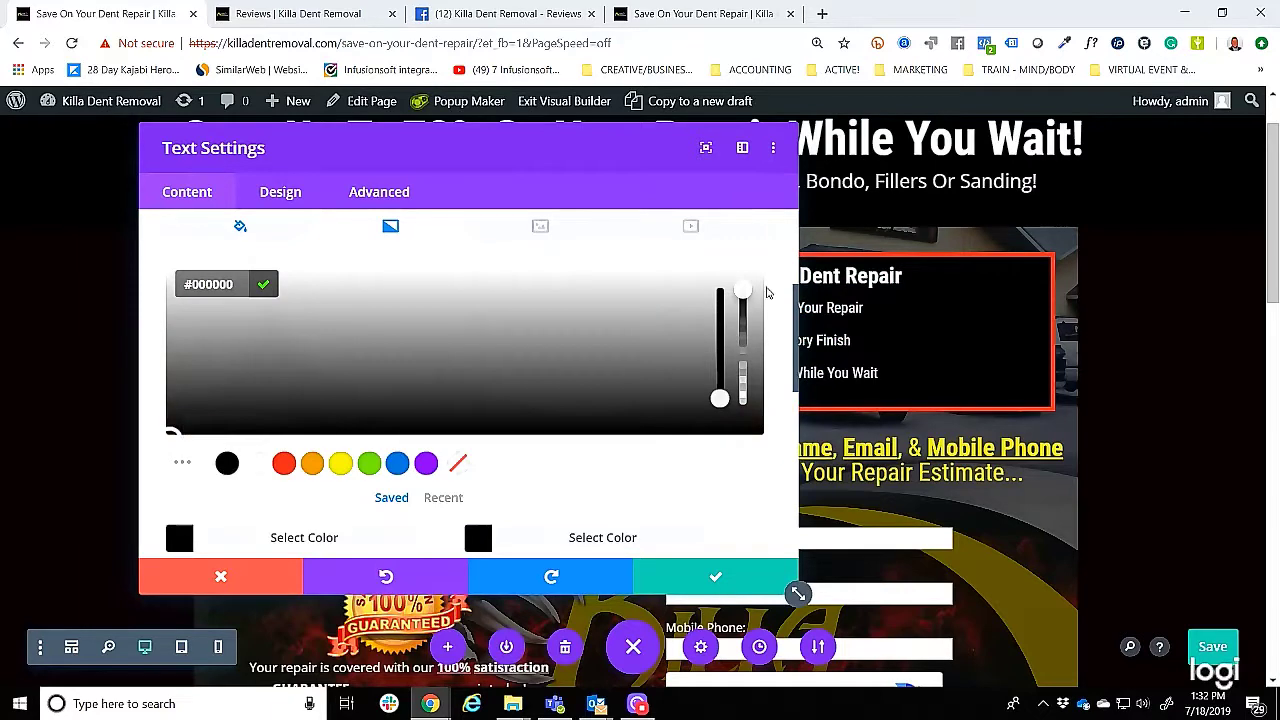
click(715, 577)
Set the second background gradient color of the "Why Paintless Dent Repair" text module to transparent.
click(825, 303)
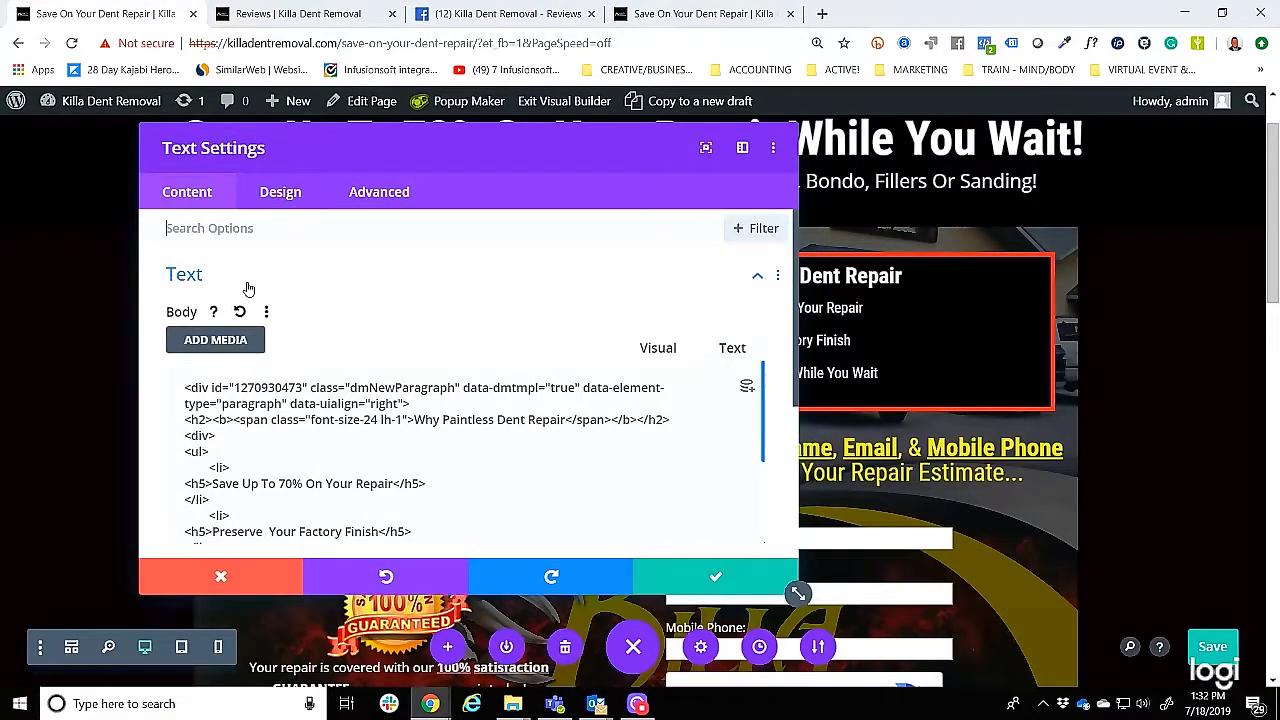
click(280, 192)
scroll(320, 383, down, 2)
click(187, 192)
scroll(286, 404, down, 5)
click(284, 397)
scroll(480, 410, down, 3)
click(591, 472)
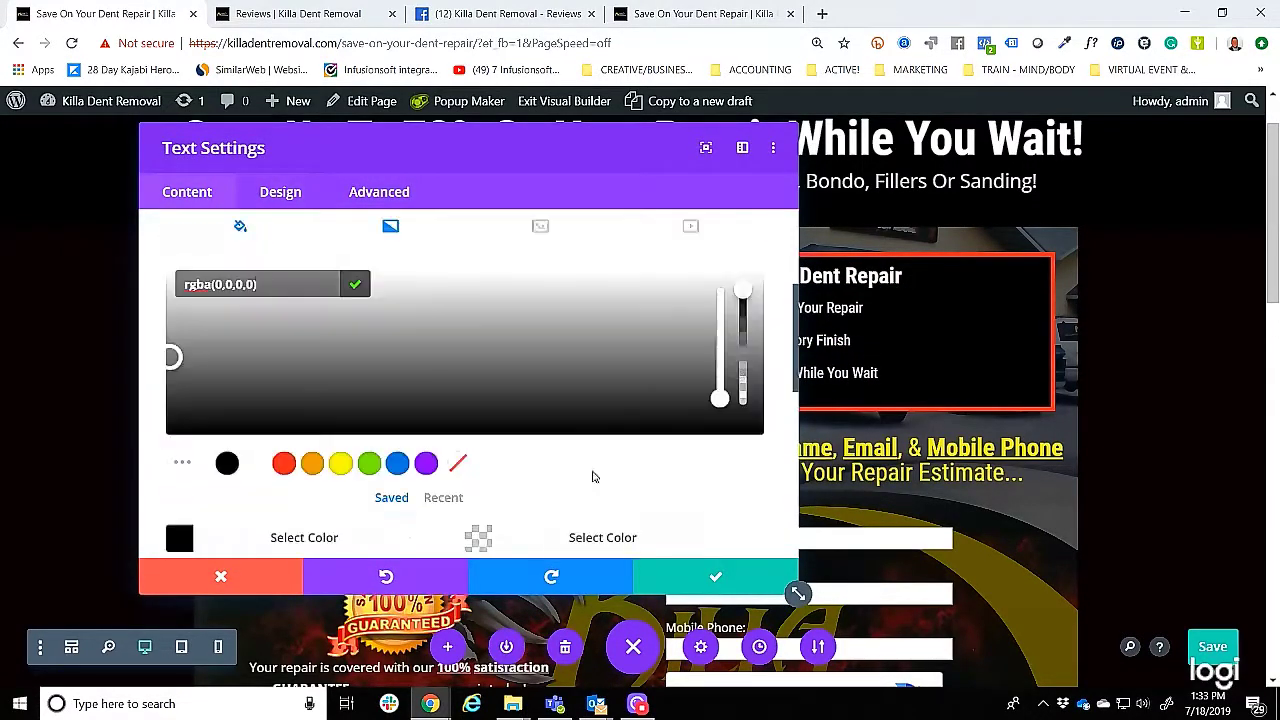
Clear the solid background color of the "Why Paintless Dent Repair" text module by making it transparent.
click(240, 226)
scroll(511, 466, down, 2)
click(458, 466)
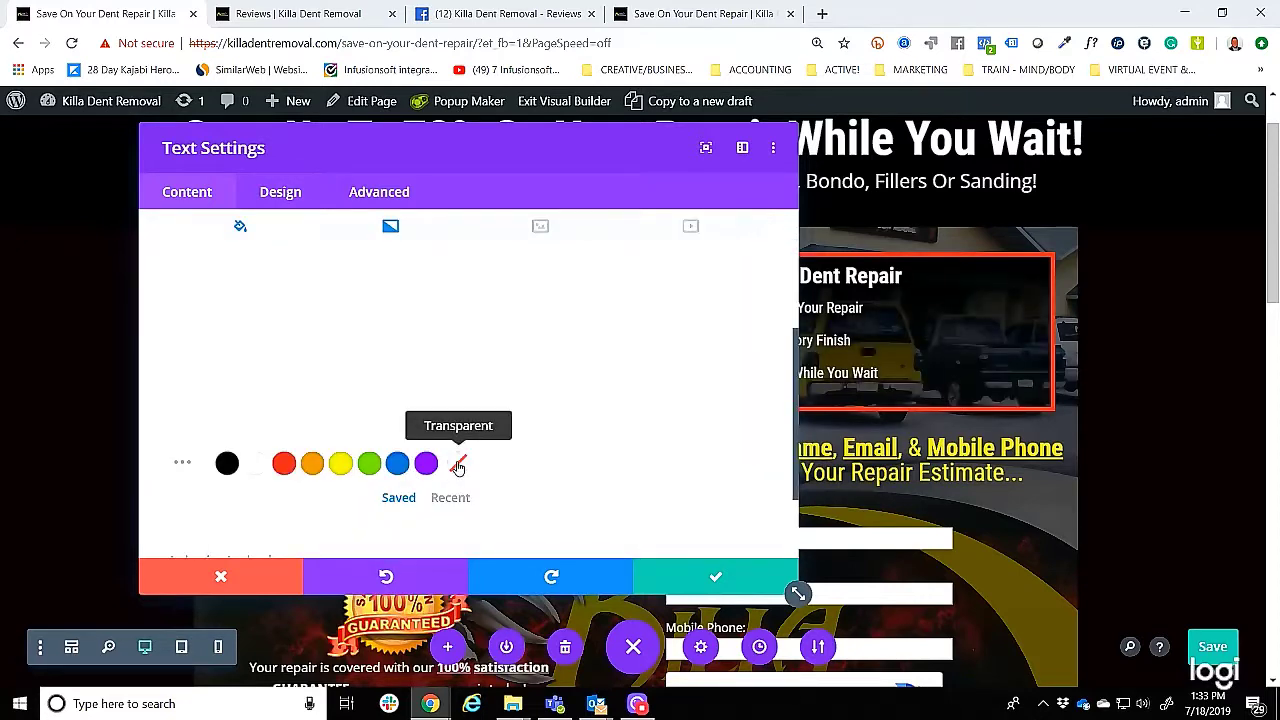
Remove the border of the "Why Paintless Dent Repair" text module by resetting its width to 0px, and save the module.
click(280, 192)
scroll(260, 343, down, 2)
click(264, 366)
scroll(306, 466, down, 5)
click(380, 468)
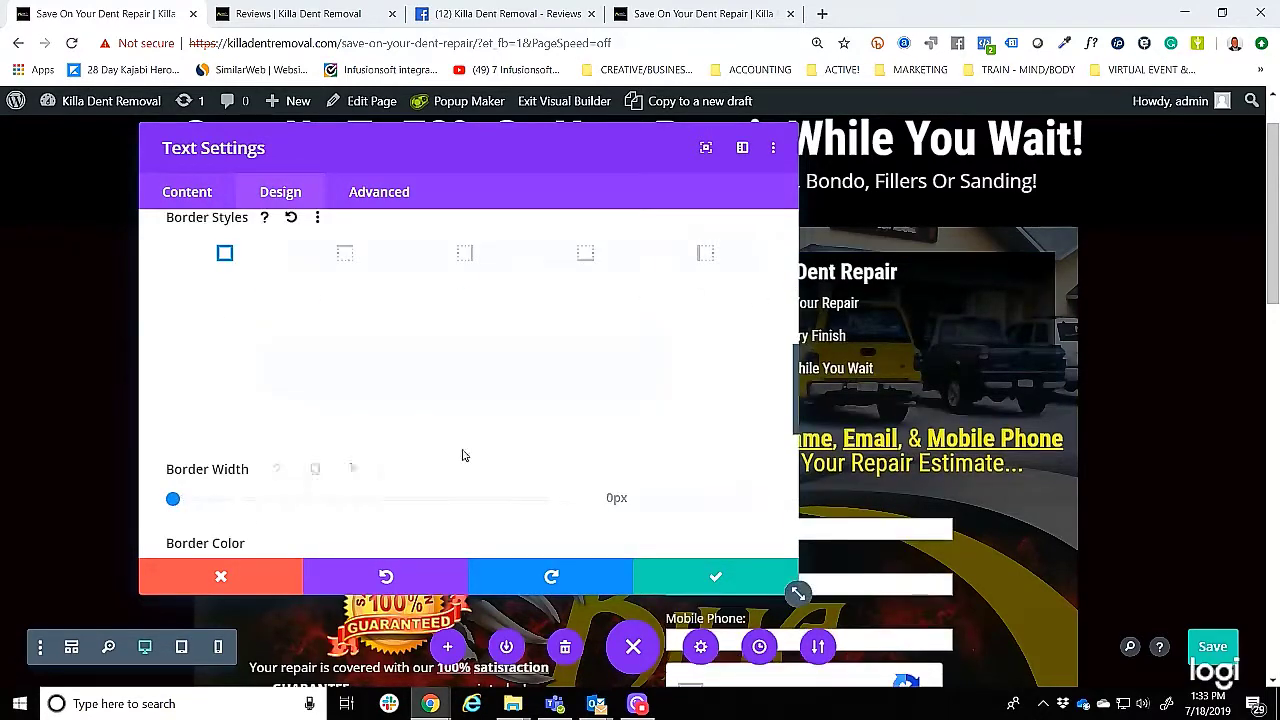
click(712, 577)
Give the "Entry Your Name, Email, & Mobile Phone" text module a background gradient from black to transparent and save it.
click(833, 472)
click(280, 192)
click(187, 192)
scroll(212, 420, down, 5)
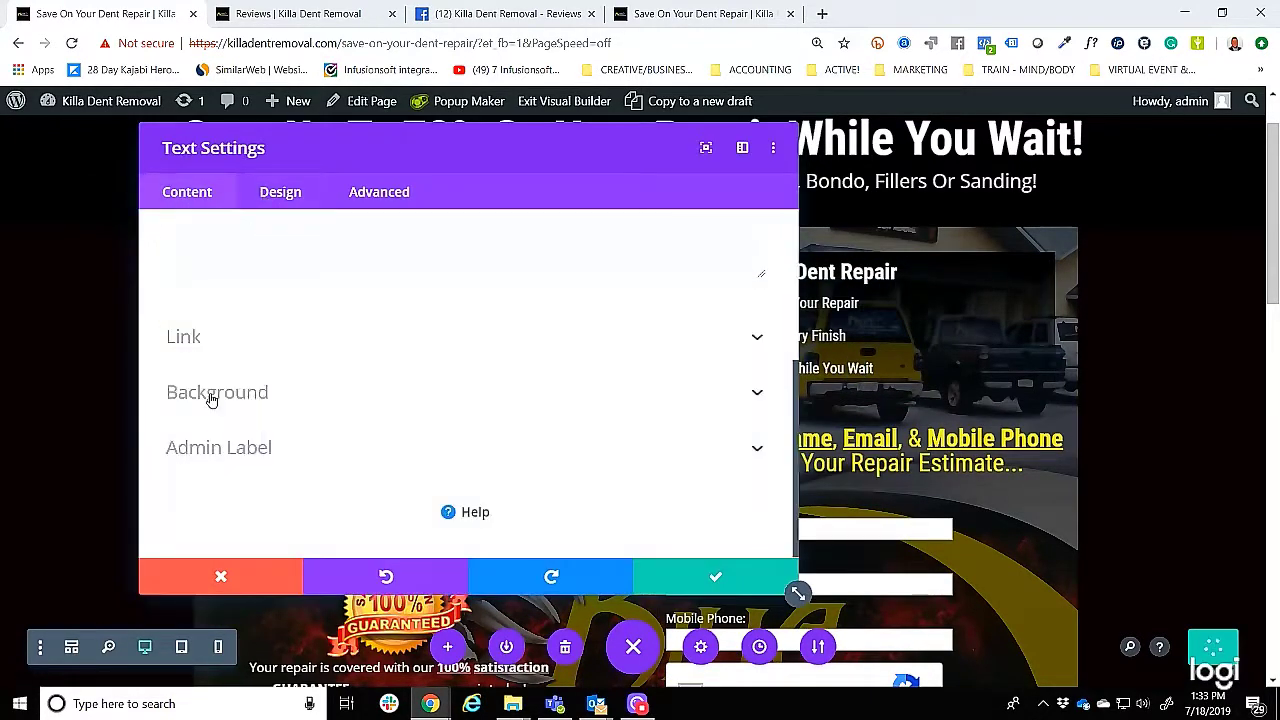
scroll(231, 363, up, 2)
click(391, 277)
click(465, 388)
click(302, 517)
scroll(256, 434, down, 2)
click(227, 403)
click(546, 472)
click(227, 402)
drag(743, 229, 747, 346)
click(715, 577)
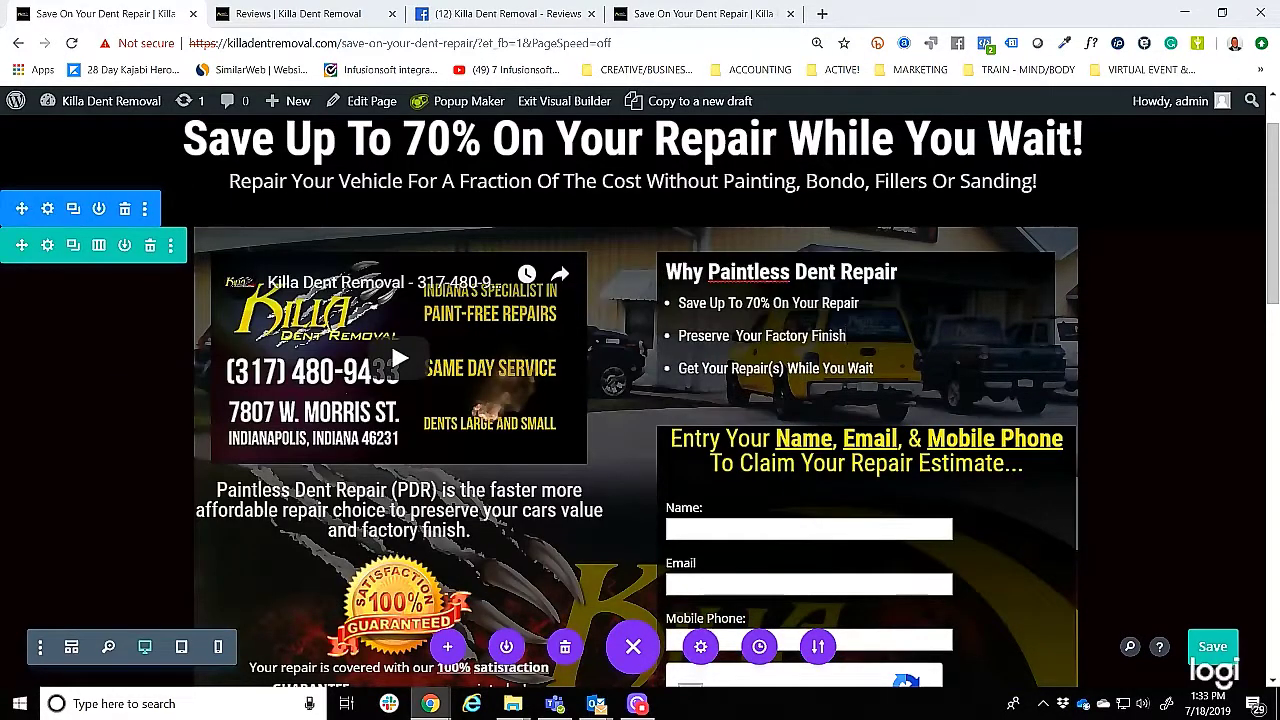
Soften the first gradient color of the form heading's text module to rgba(0,0,0,0.46) and save it.
click(833, 472)
scroll(205, 430, down, 5)
click(212, 420)
click(391, 306)
click(302, 549)
scroll(256, 480, down, 1)
click(230, 463)
drag(743, 290, 742, 366)
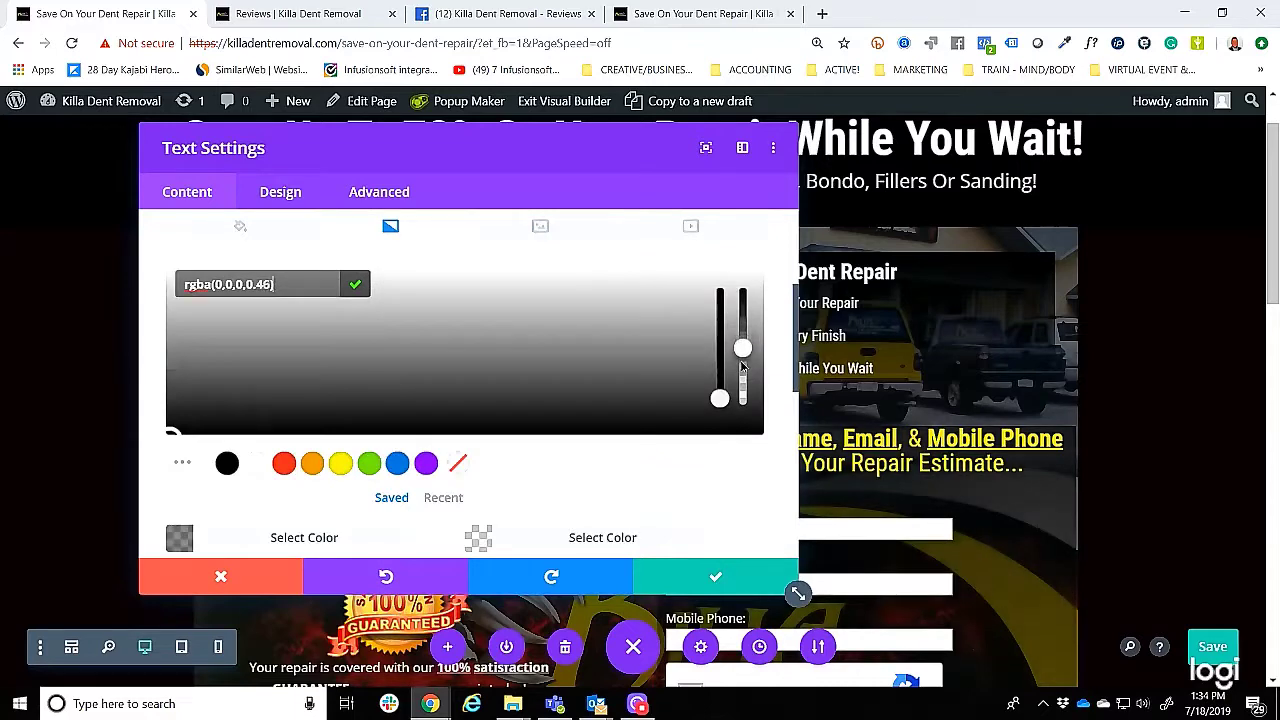
click(760, 576)
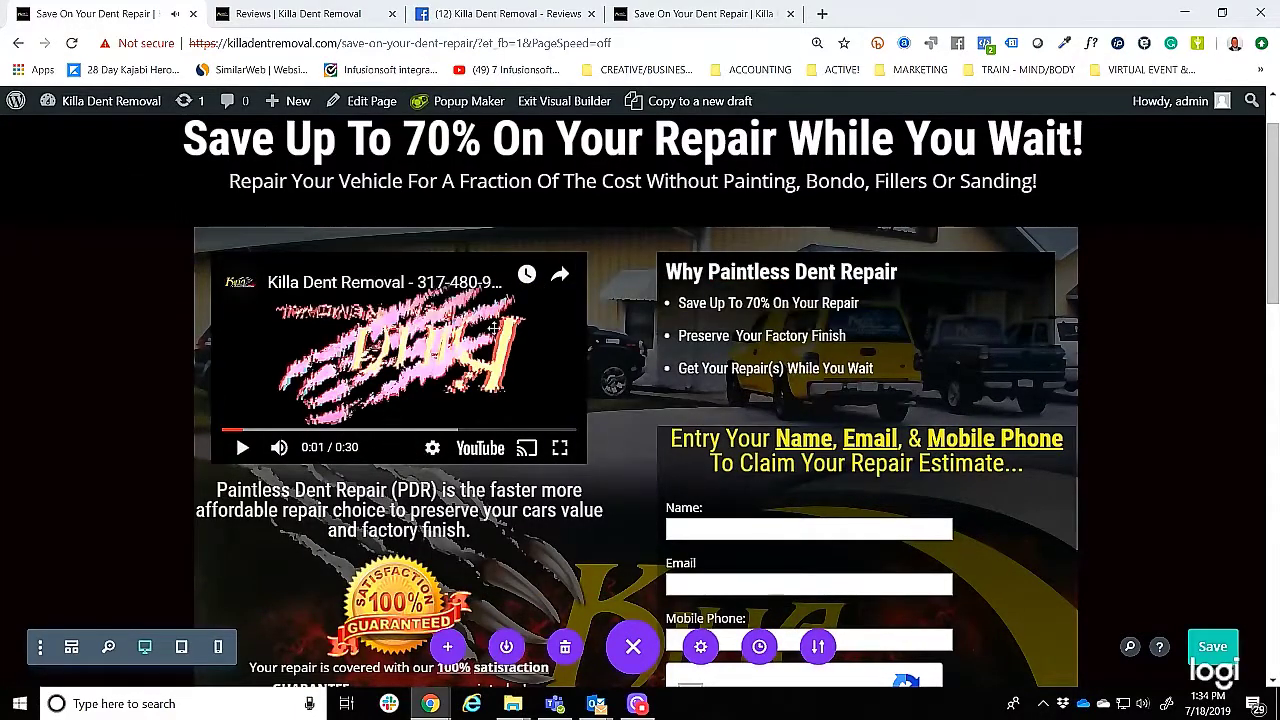
click(833, 472)
click(795, 582)
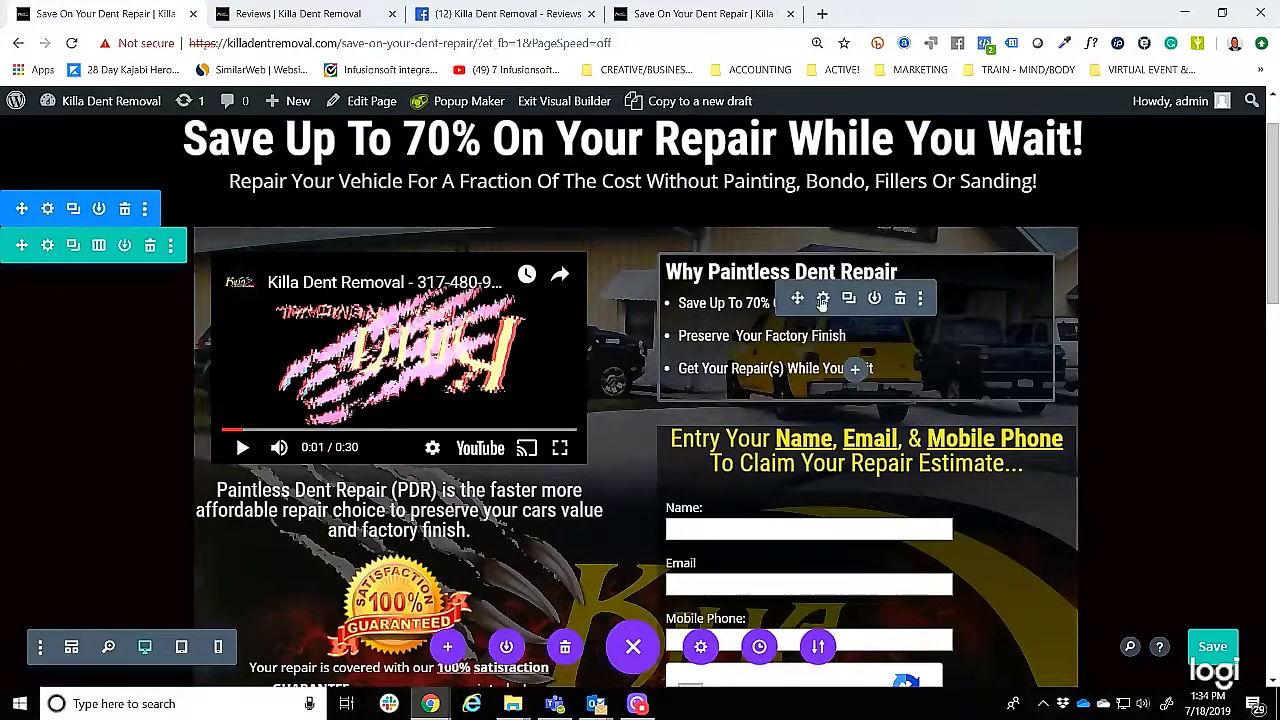
Set the second gradient color of the "Why Paintless Dent Repair" text module to rgba(0,0,0,0.5) and save it.
click(822, 299)
scroll(371, 537, down, 5)
click(284, 408)
scroll(284, 392, down, 3)
click(598, 385)
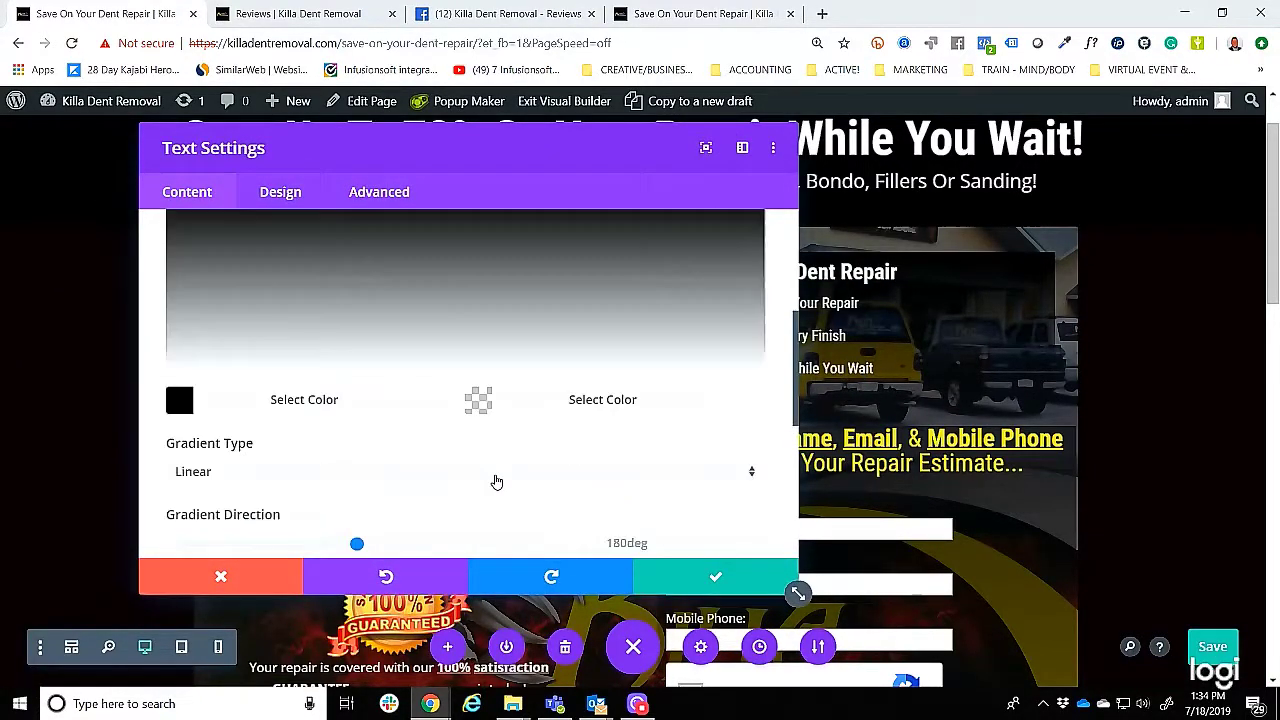
scroll(637, 386, up, 2)
scroll(600, 451, down, 1)
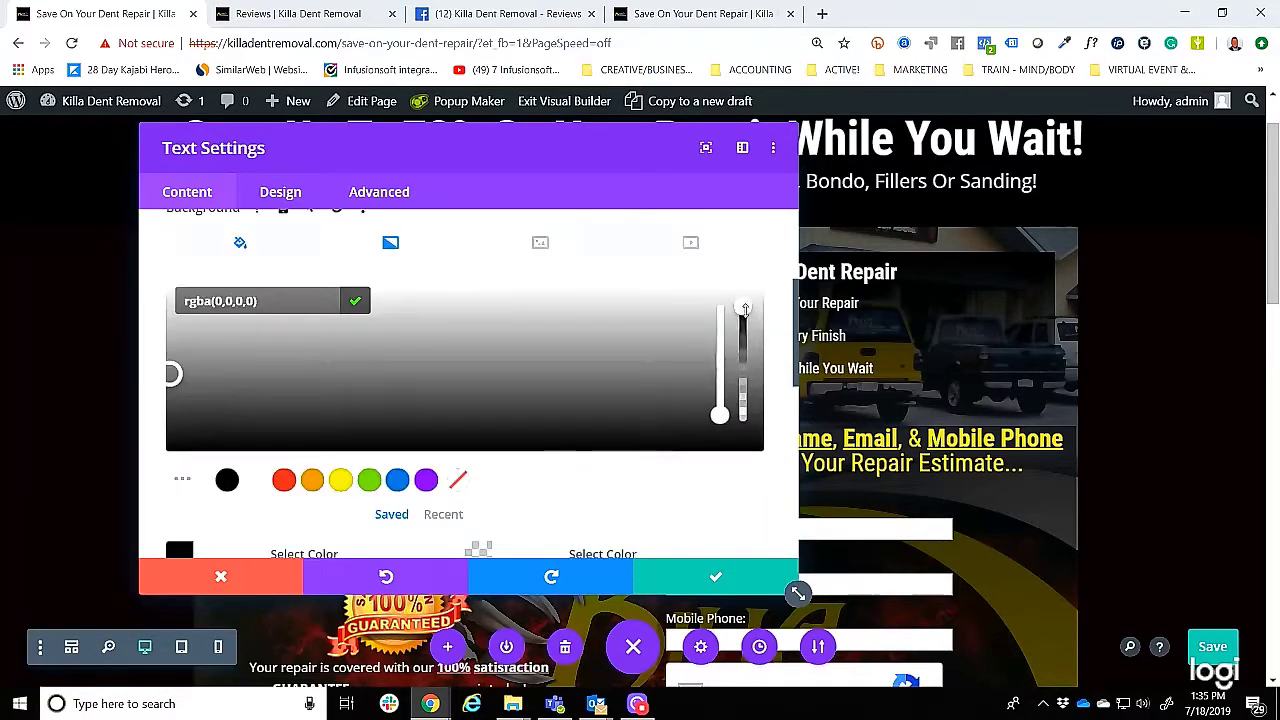
drag(742, 308, 742, 380)
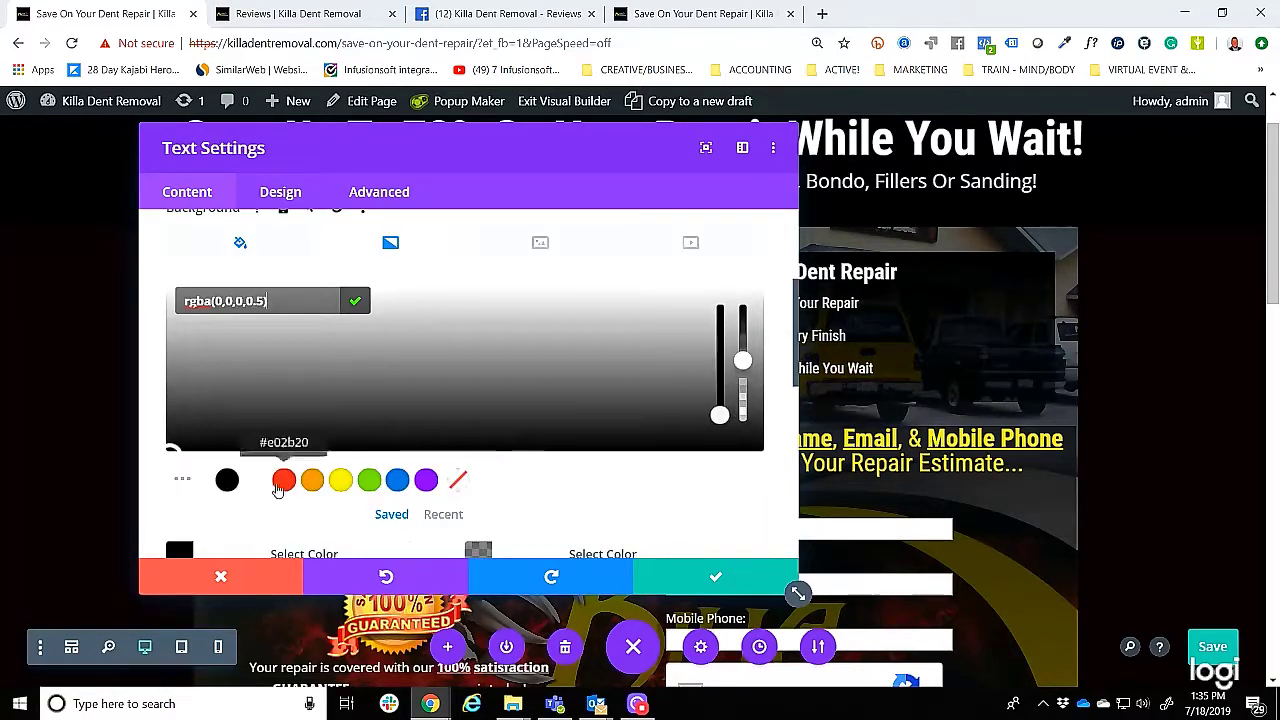
click(715, 577)
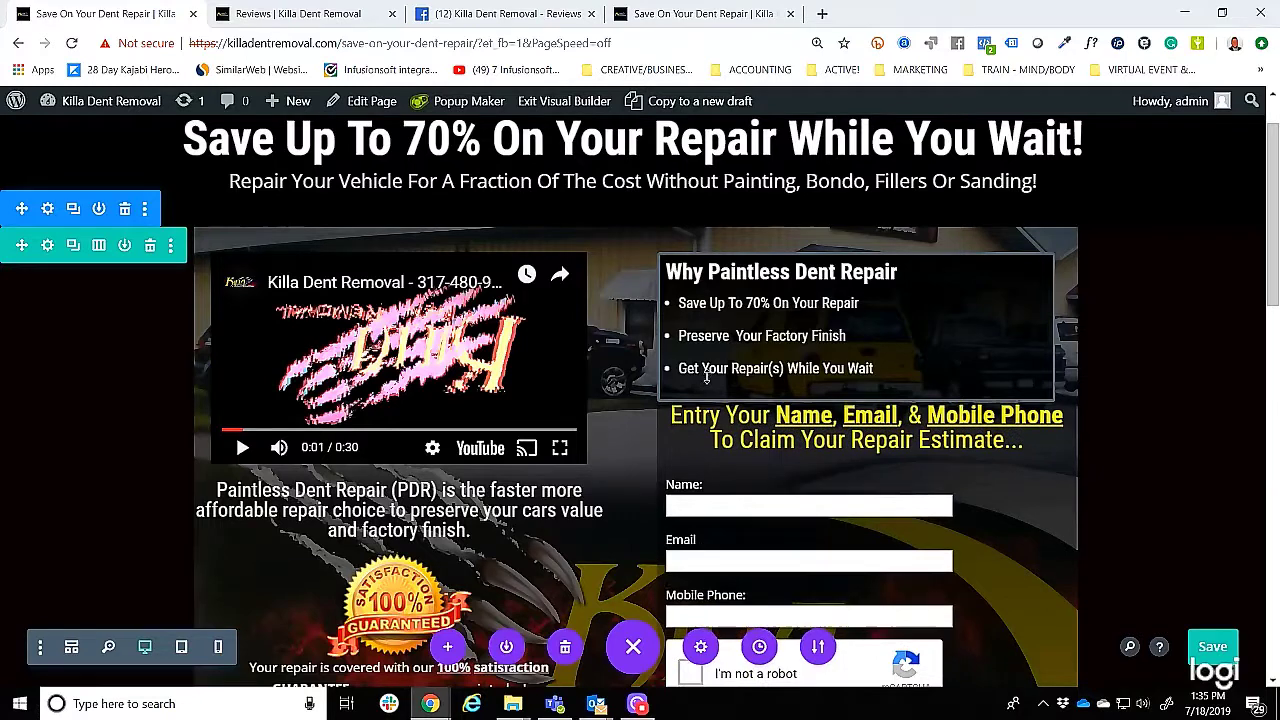
Give the form heading's module a right margin matching the box above, and set that box's bottom margin to 0px.
click(835, 449)
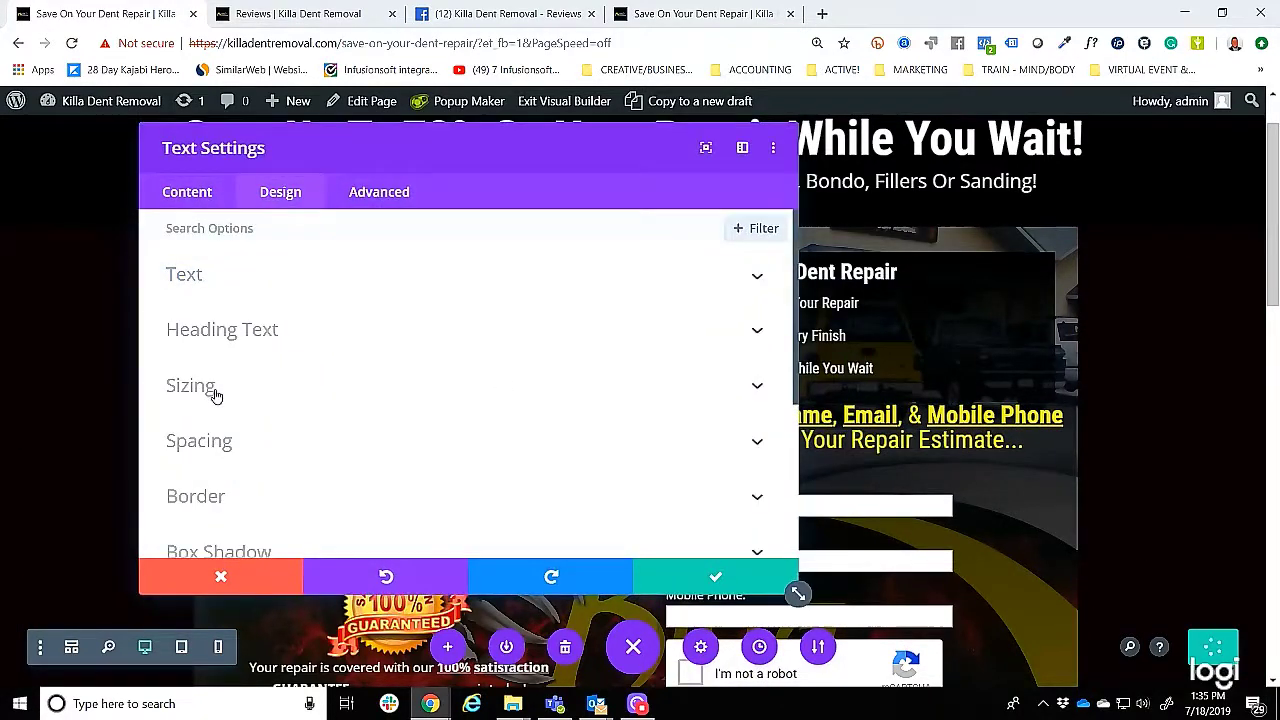
click(715, 577)
click(834, 298)
click(280, 192)
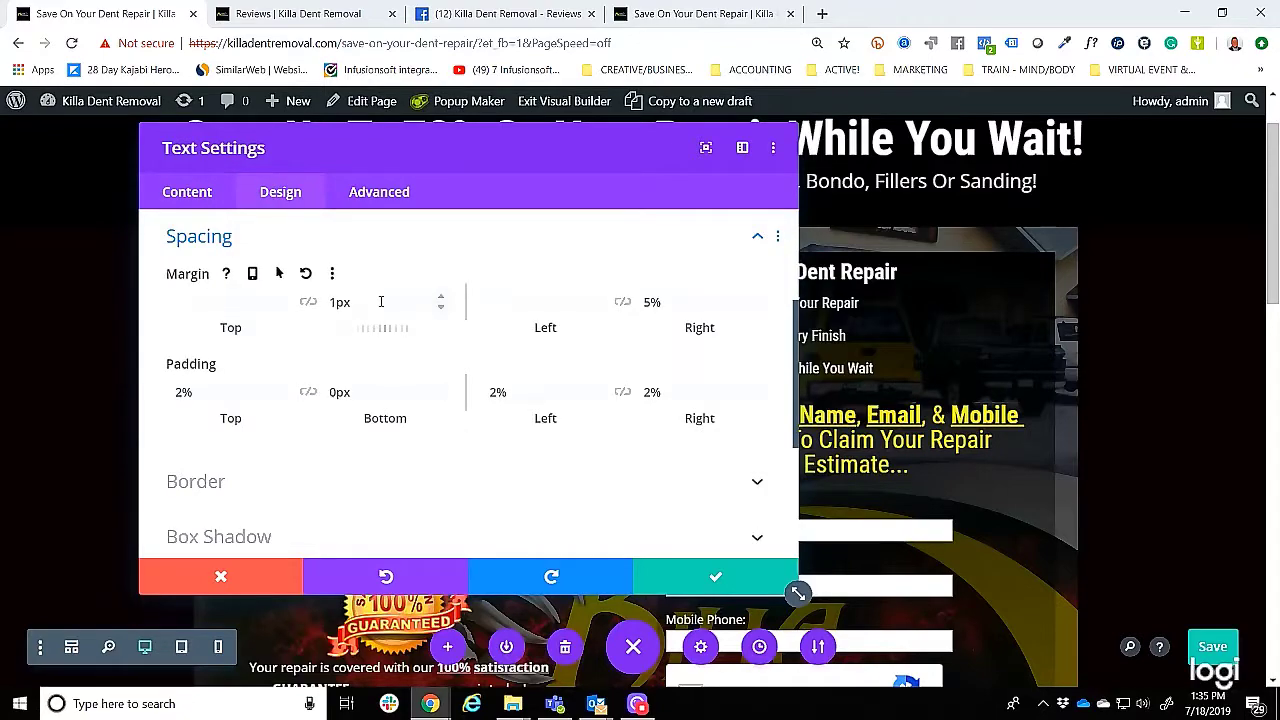
click(715, 577)
click(828, 449)
click(280, 192)
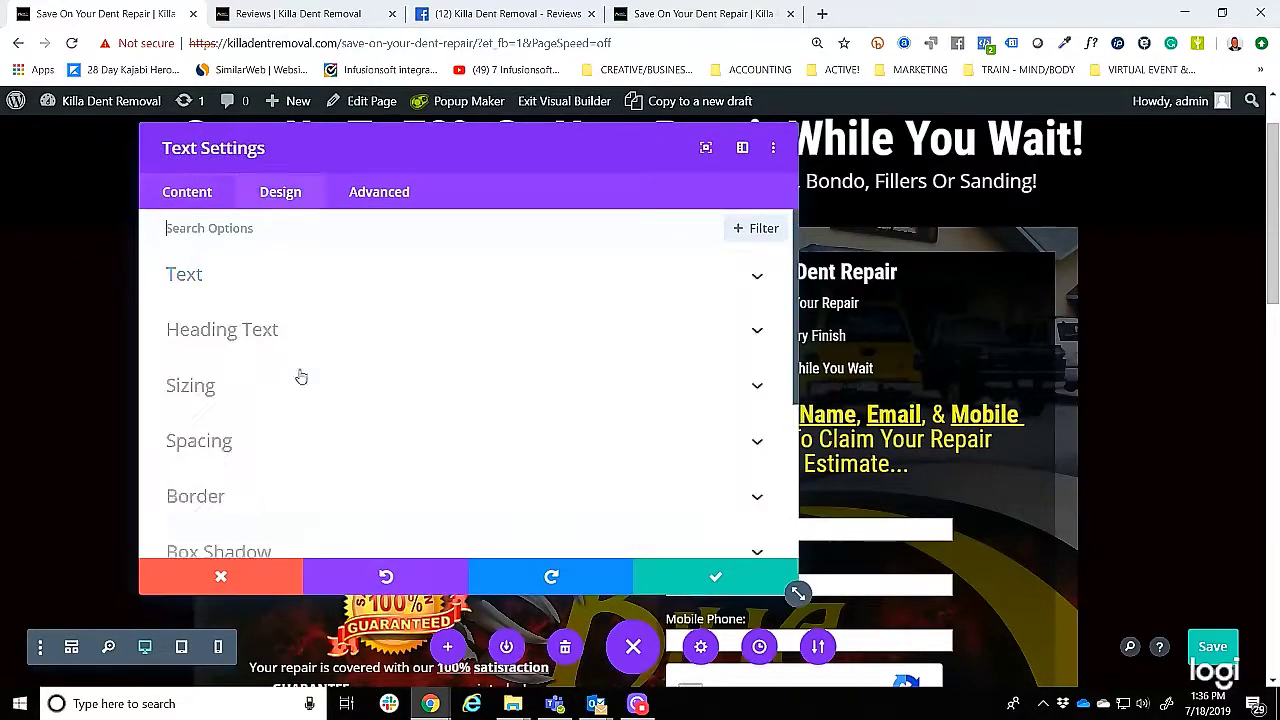
click(715, 577)
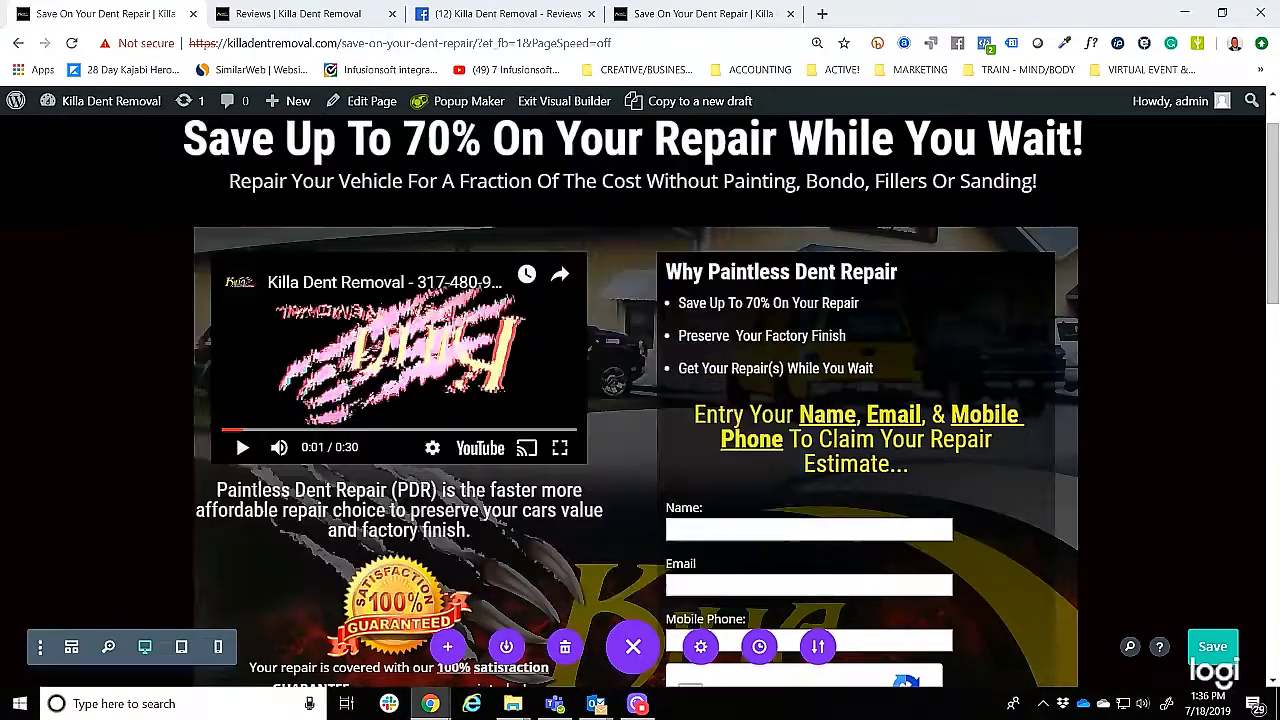
Save the page and review the restyled video and form row on the live page.
scroll(257, 266, down, 6)
scroll(257, 266, up, 5)
click(1221, 641)
click(741, 29)
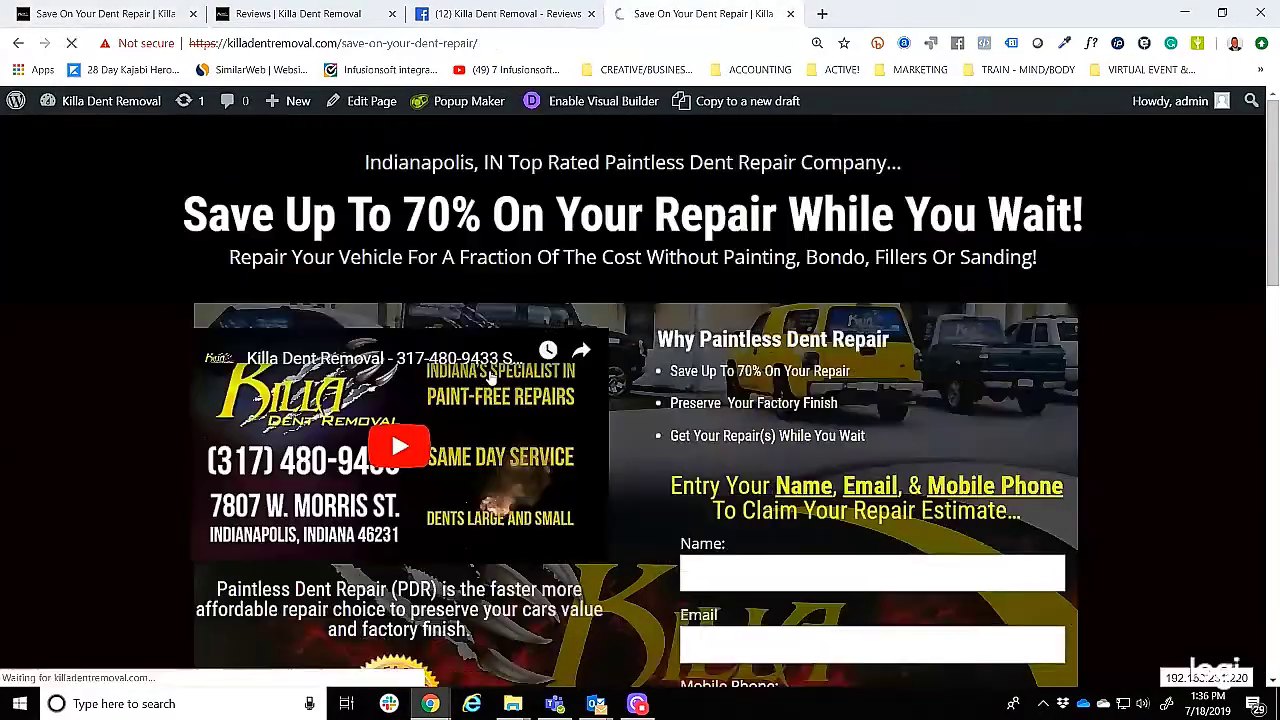
scroll(1160, 514, down, 4)
scroll(1160, 514, up, 3)
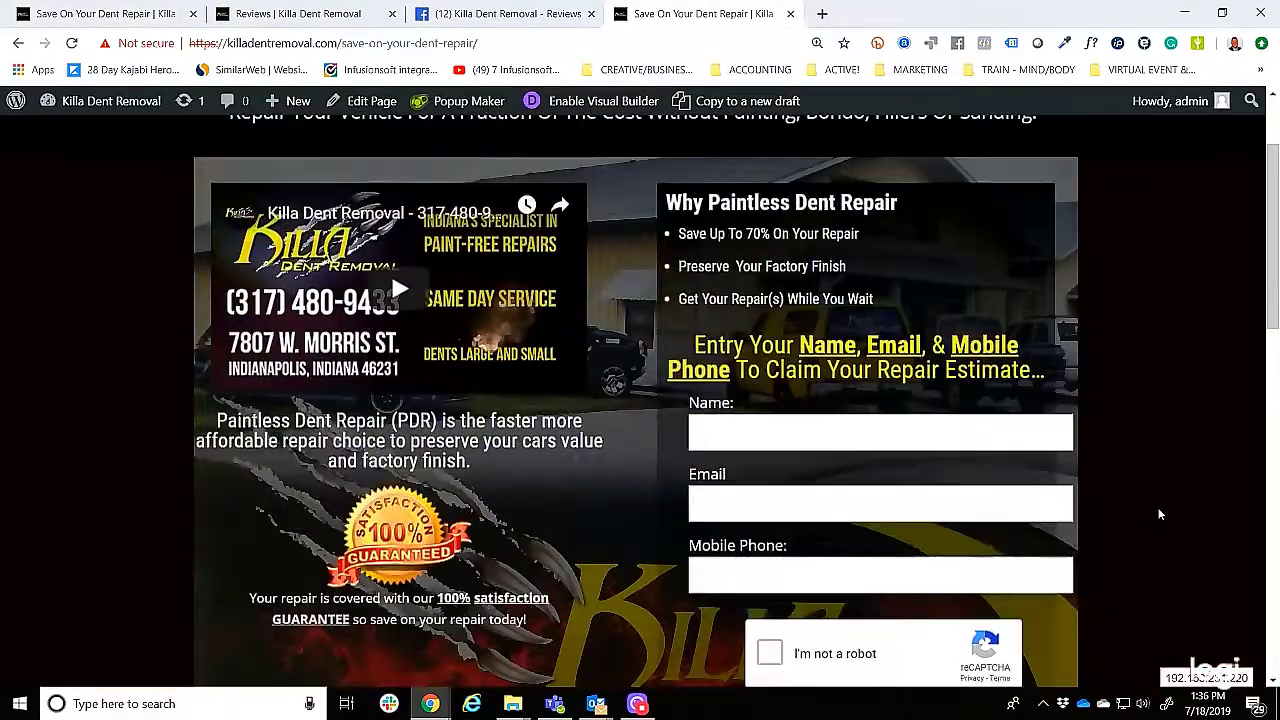
scroll(1160, 514, down, 4)
scroll(1160, 514, up, 1)
Remove the right margin from the "Why Paintless Dent Repair" and form heading text modules and save the changes.
click(109, 10)
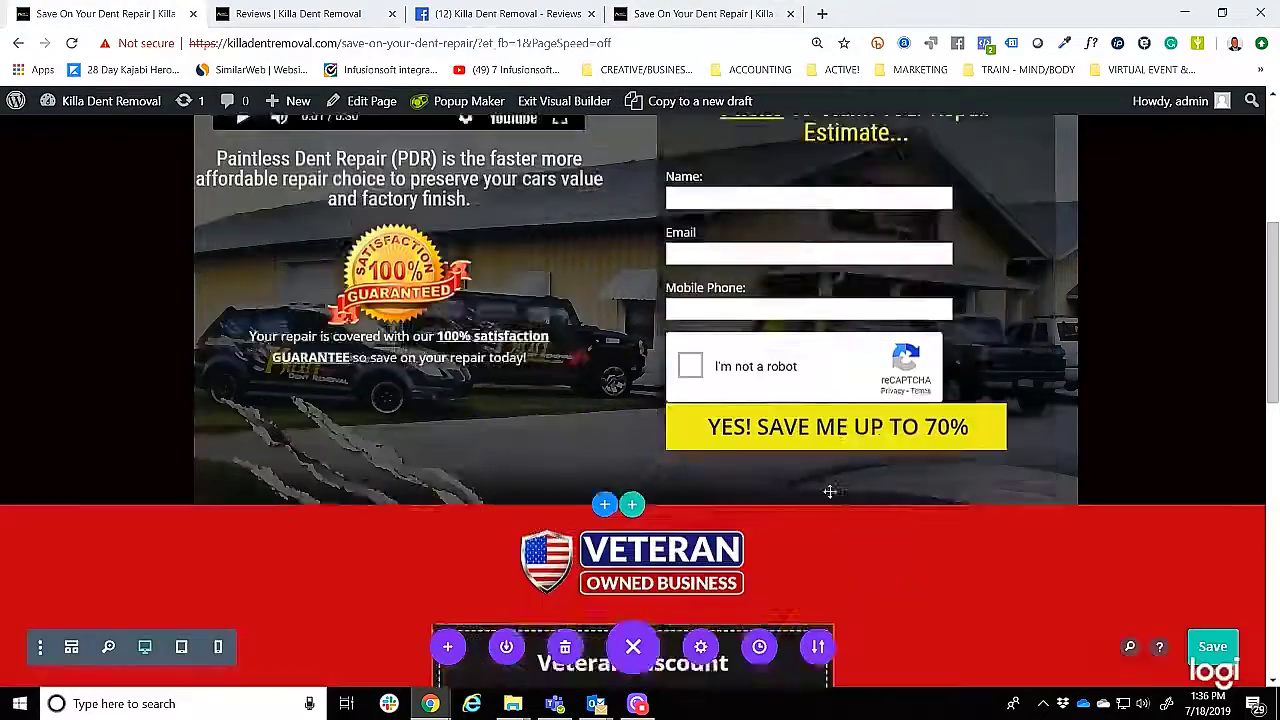
scroll(857, 518, up, 3)
click(824, 229)
click(280, 192)
click(698, 572)
click(833, 378)
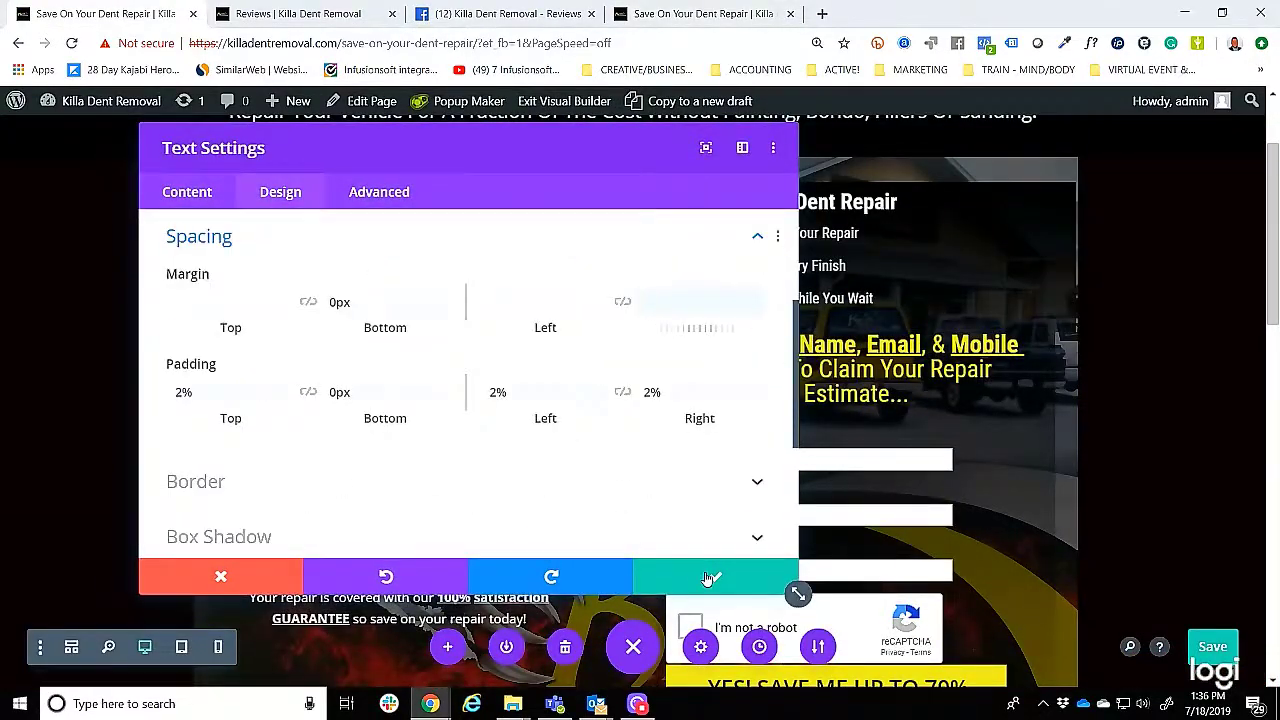
click(280, 192)
scroll(611, 411, down, 3)
click(715, 576)
scroll(1002, 615, down, 3)
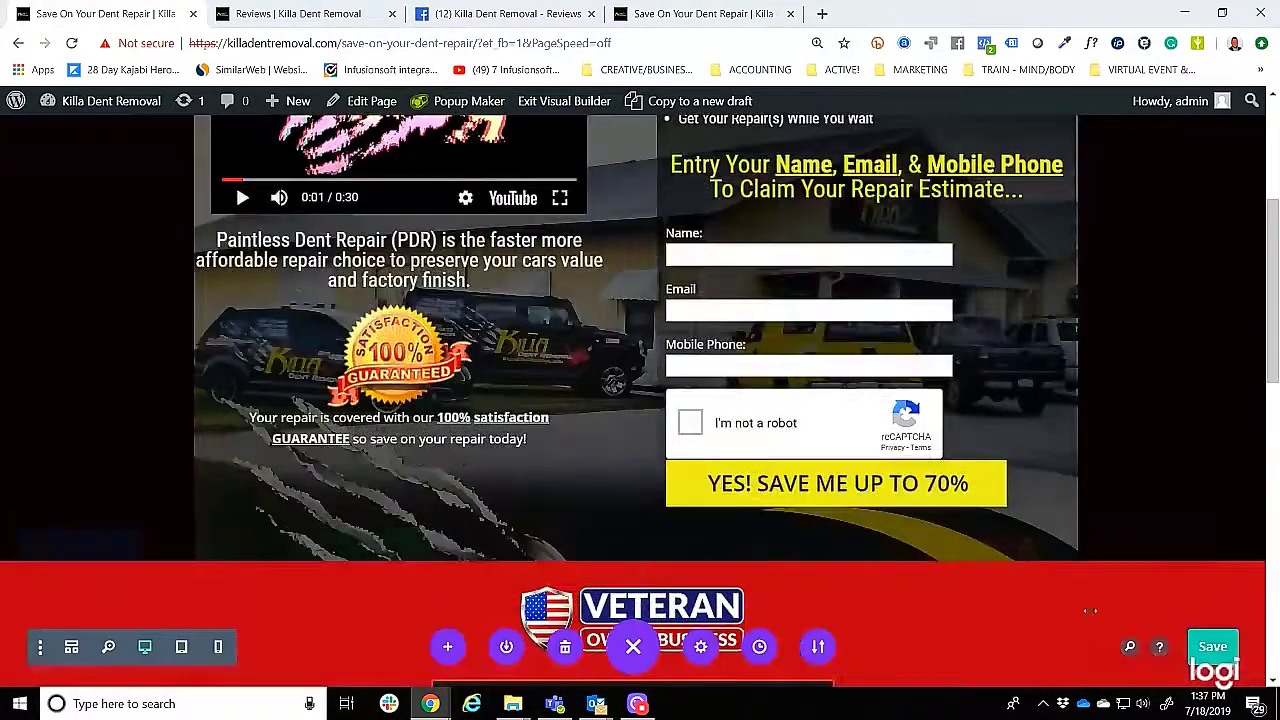
Review the updated live page down to the testimonials and exit the Visual Builder.
click(564, 101)
scroll(152, 263, up, 4)
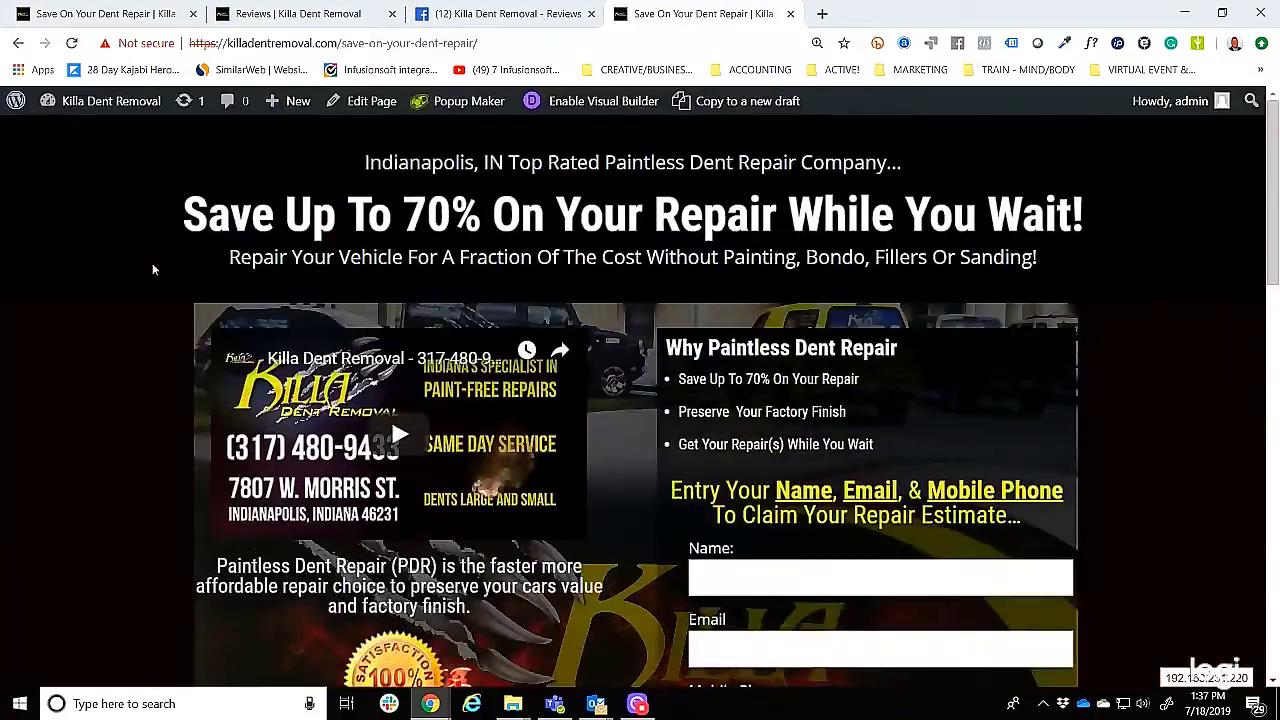
scroll(152, 263, down, 12)
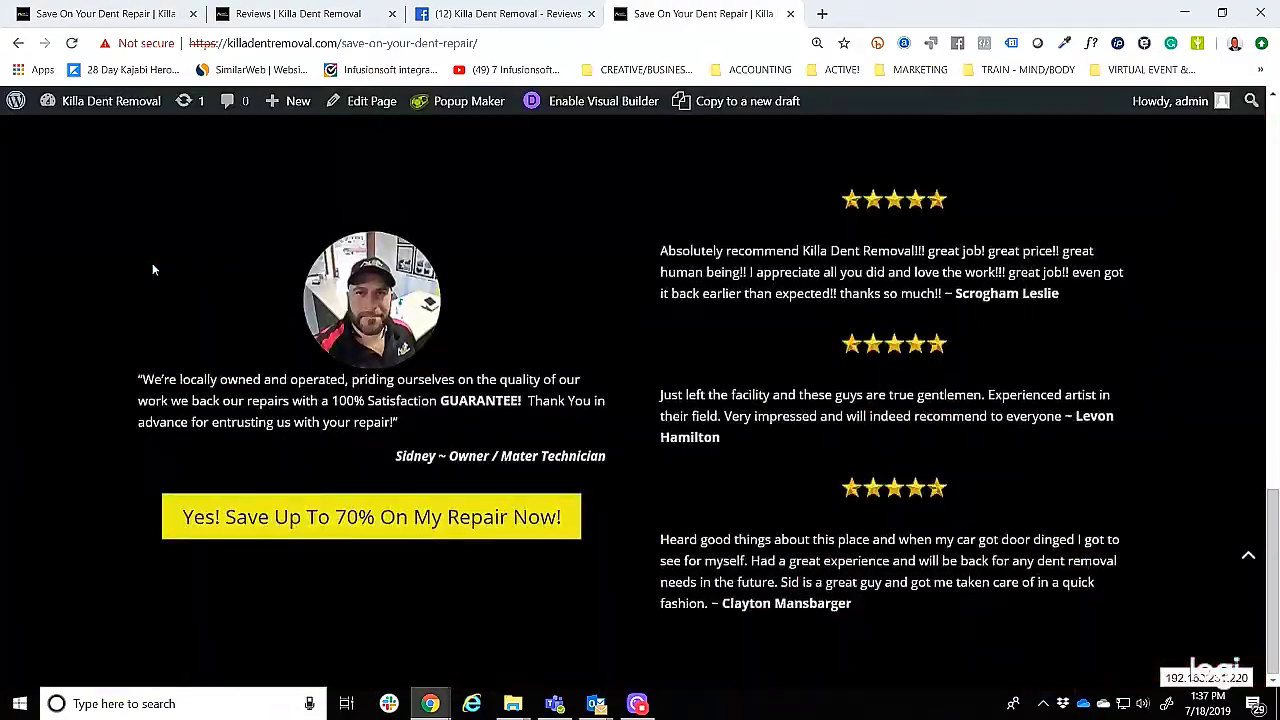
scroll(152, 263, up, 12)
click(105, 14)
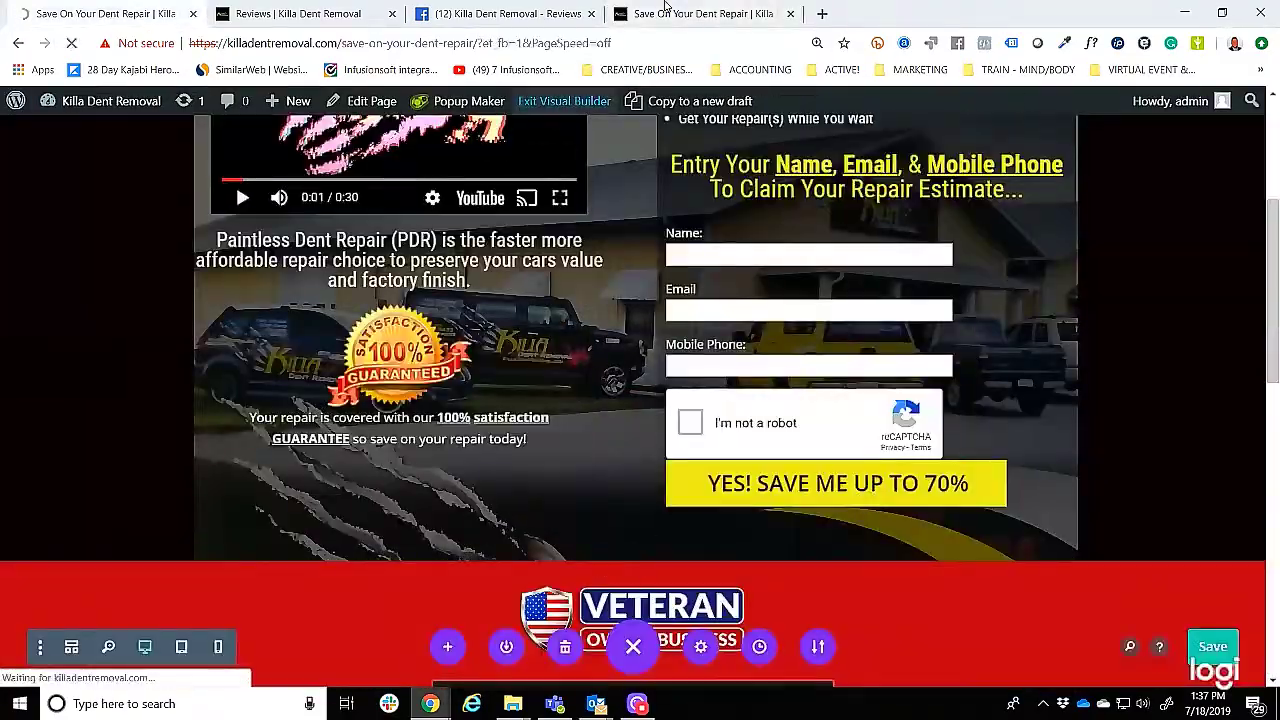
click(568, 102)
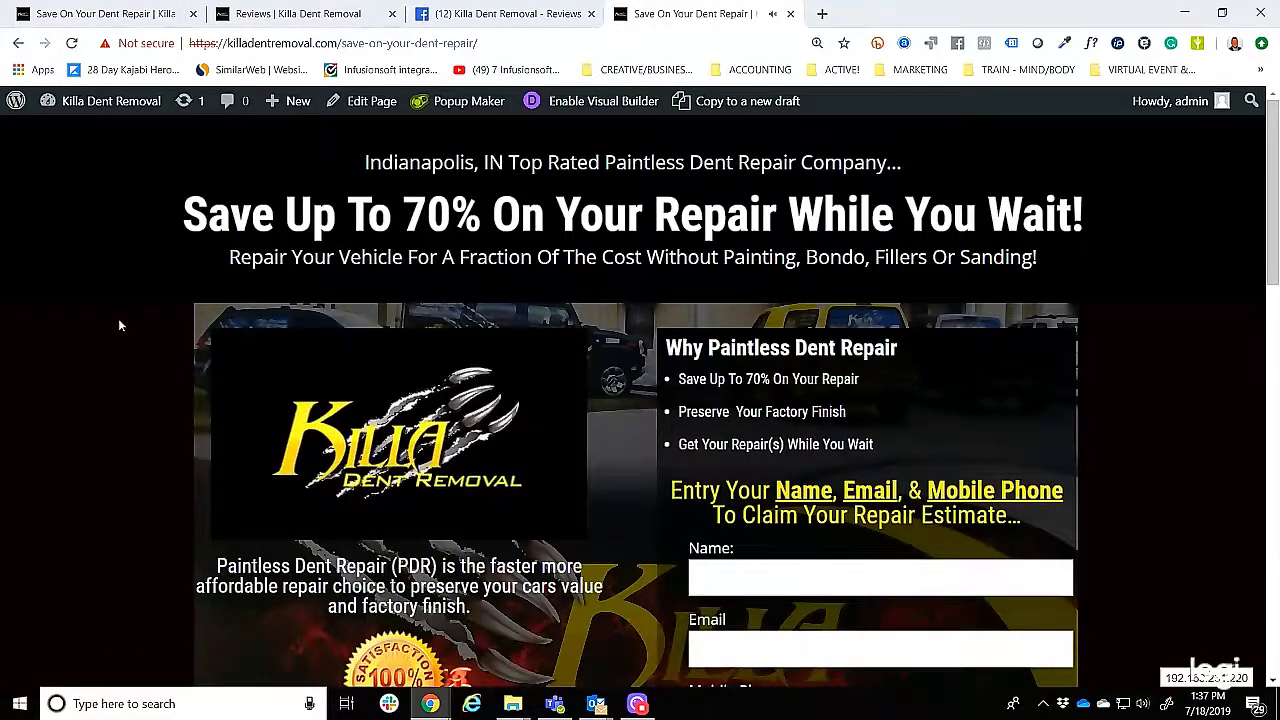
Review the live page's form and coupon sections and test opening and closing the Veteran Discount popup.
scroll(119, 322, down, 2)
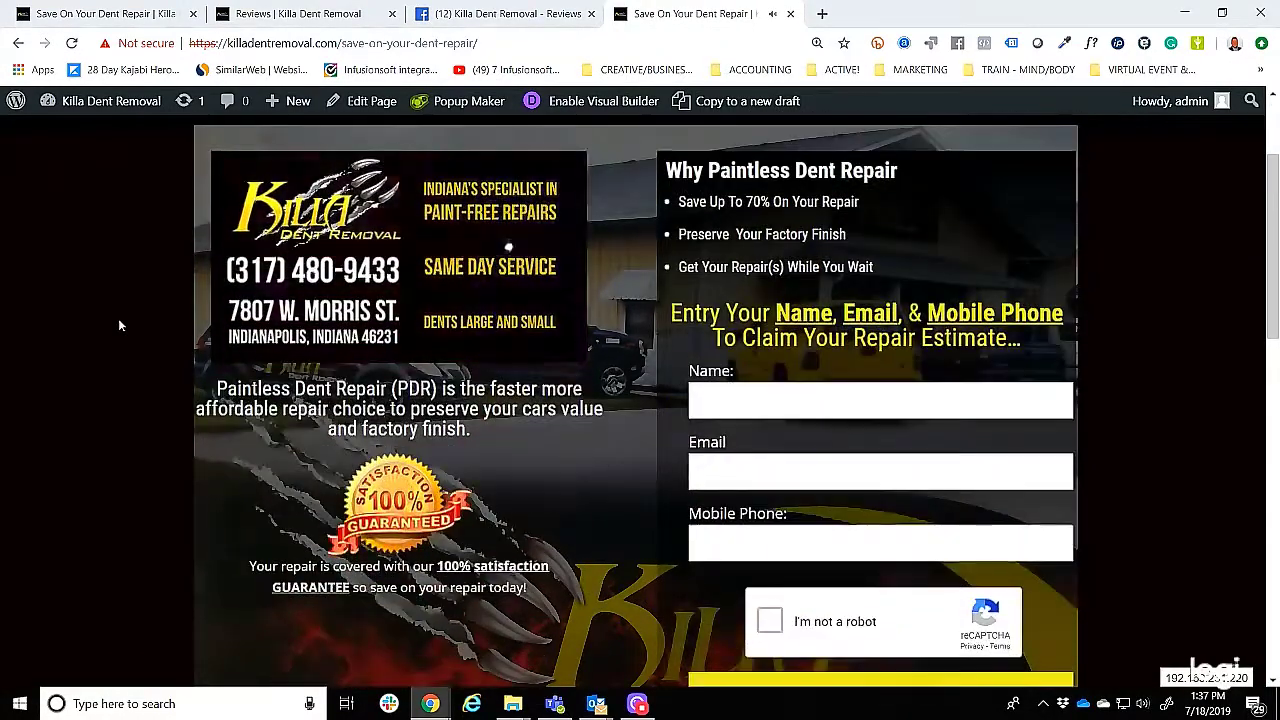
scroll(118, 322, down, 5)
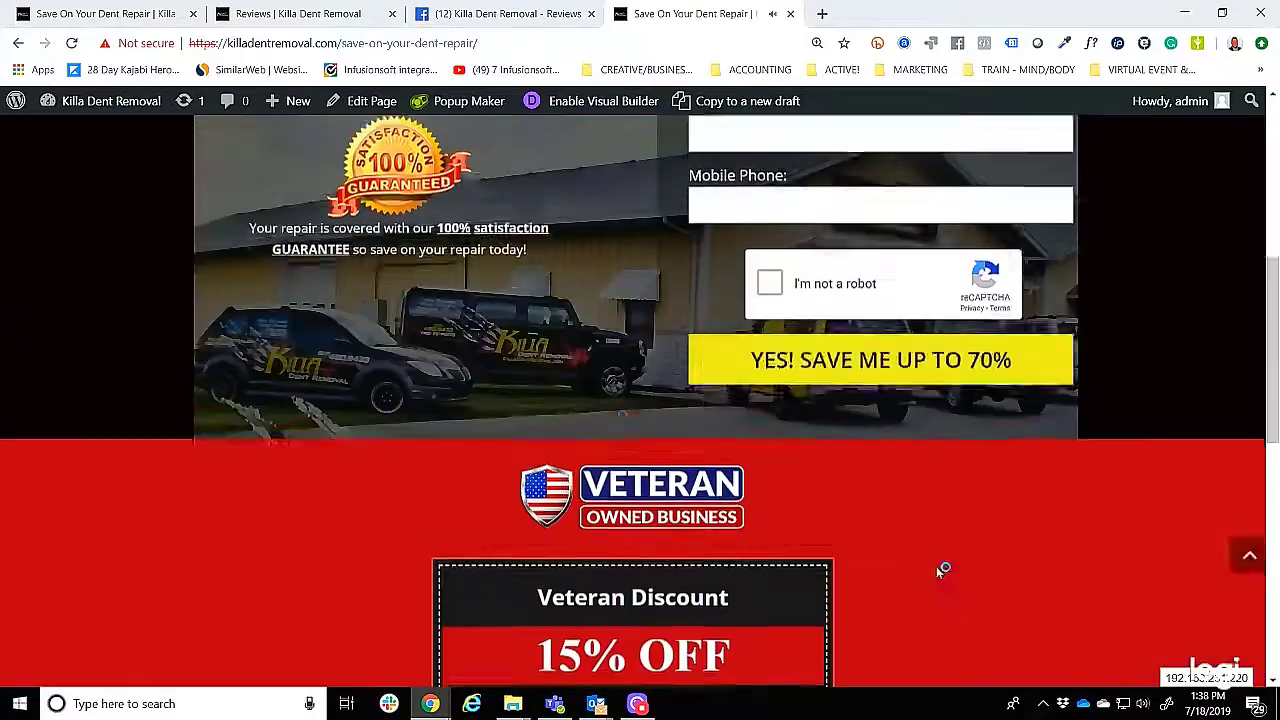
scroll(937, 577, up, 6)
scroll(900, 540, down, 3)
click(880, 537)
scroll(481, 434, down, 4)
scroll(888, 480, down, 3)
click(633, 363)
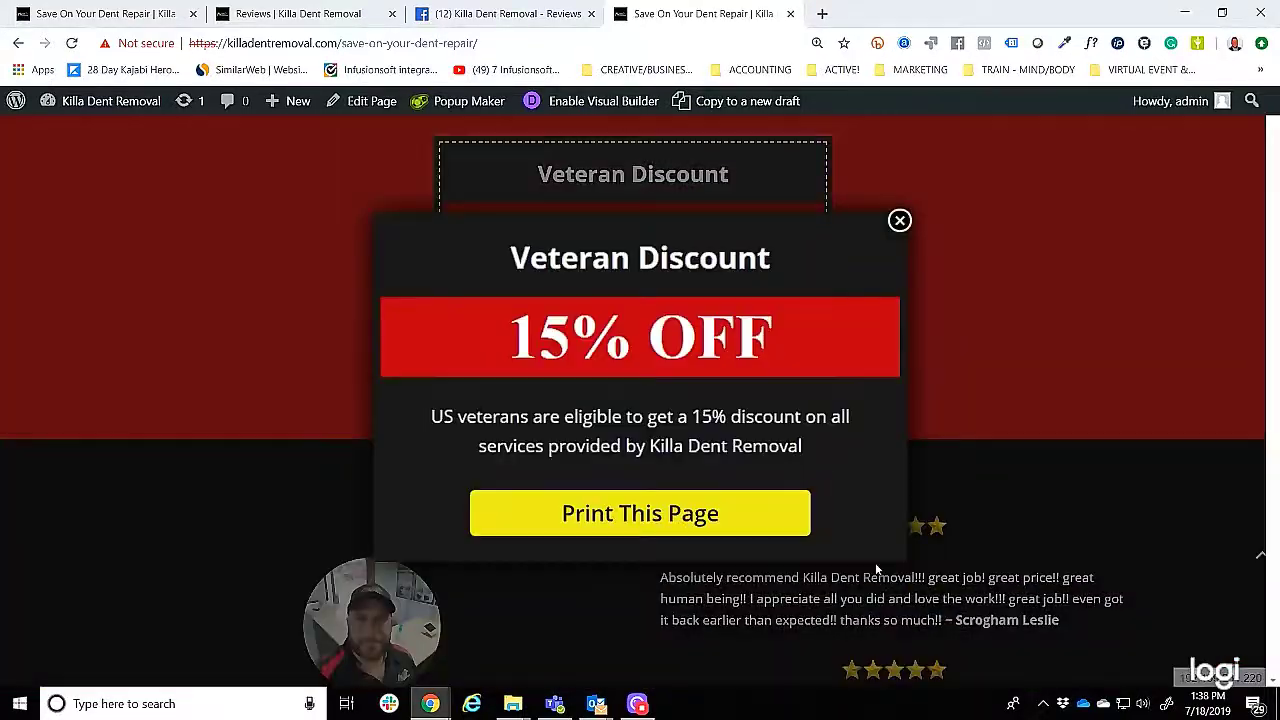
click(900, 221)
scroll(413, 393, down, 1)
scroll(974, 468, up, 8)
Open the WordPress dashboard in the first browser tab and close the Reviews and Facebook tabs.
click(72, 43)
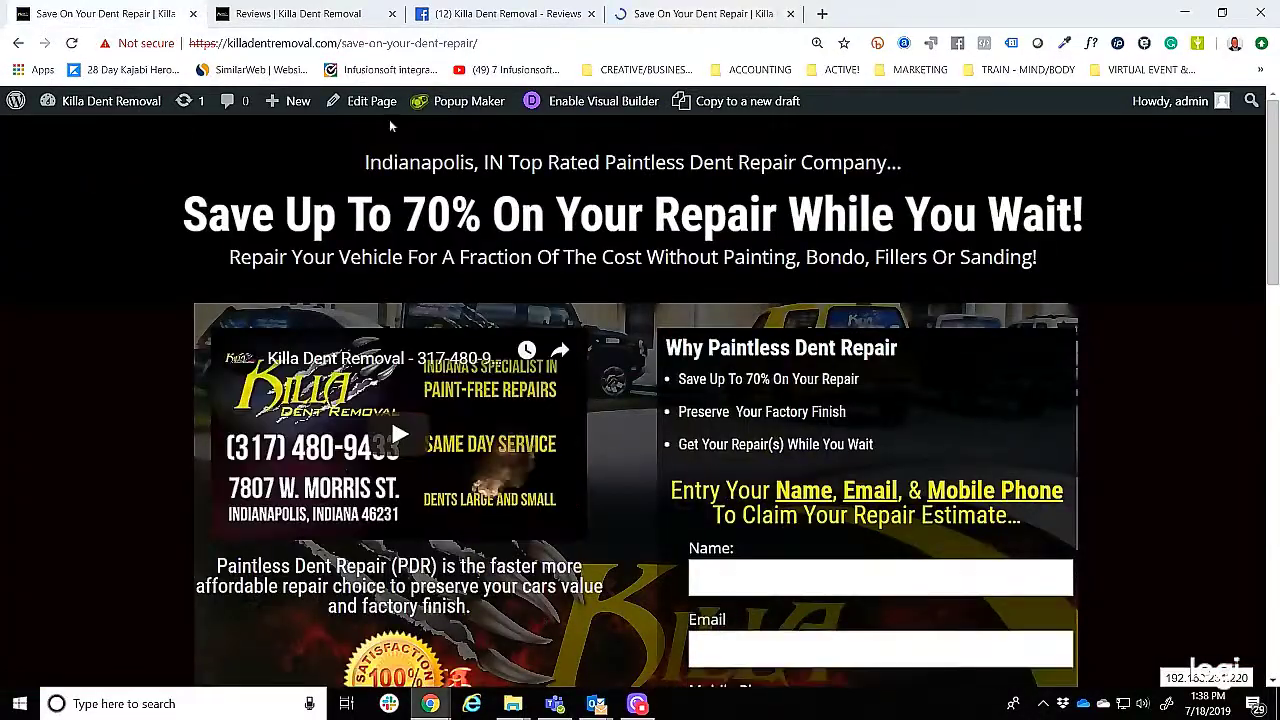
click(110, 101)
click(300, 14)
click(392, 14)
click(392, 14)
click(105, 14)
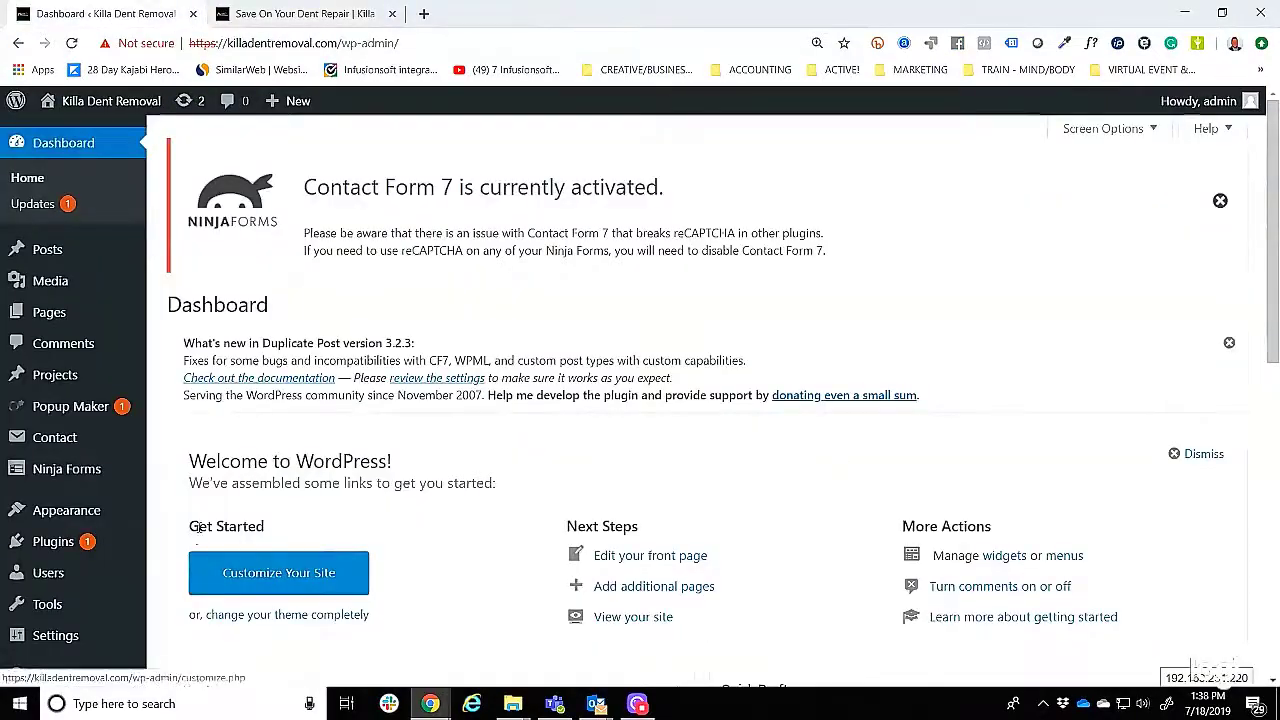
Start uploading a new plugin to the WordPress site and open the file chooser.
scroll(230, 568, down, 4)
mouse_move(55, 500)
scroll(646, 596, down, 3)
scroll(646, 596, up, 4)
click(333, 304)
click(700, 577)
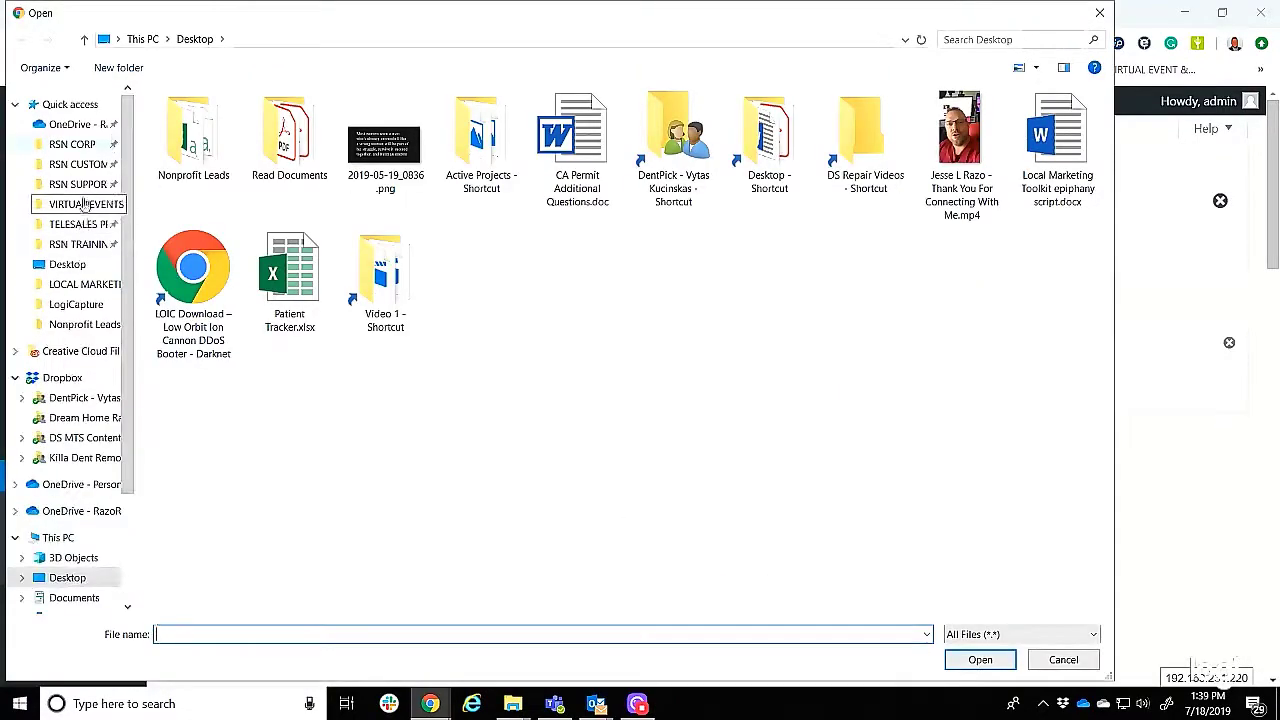
Browse the file chooser to the Plugins folder inside RSN SUPPORT's WordPress Software folder.
click(62, 186)
double_click(214, 171)
double_click(188, 117)
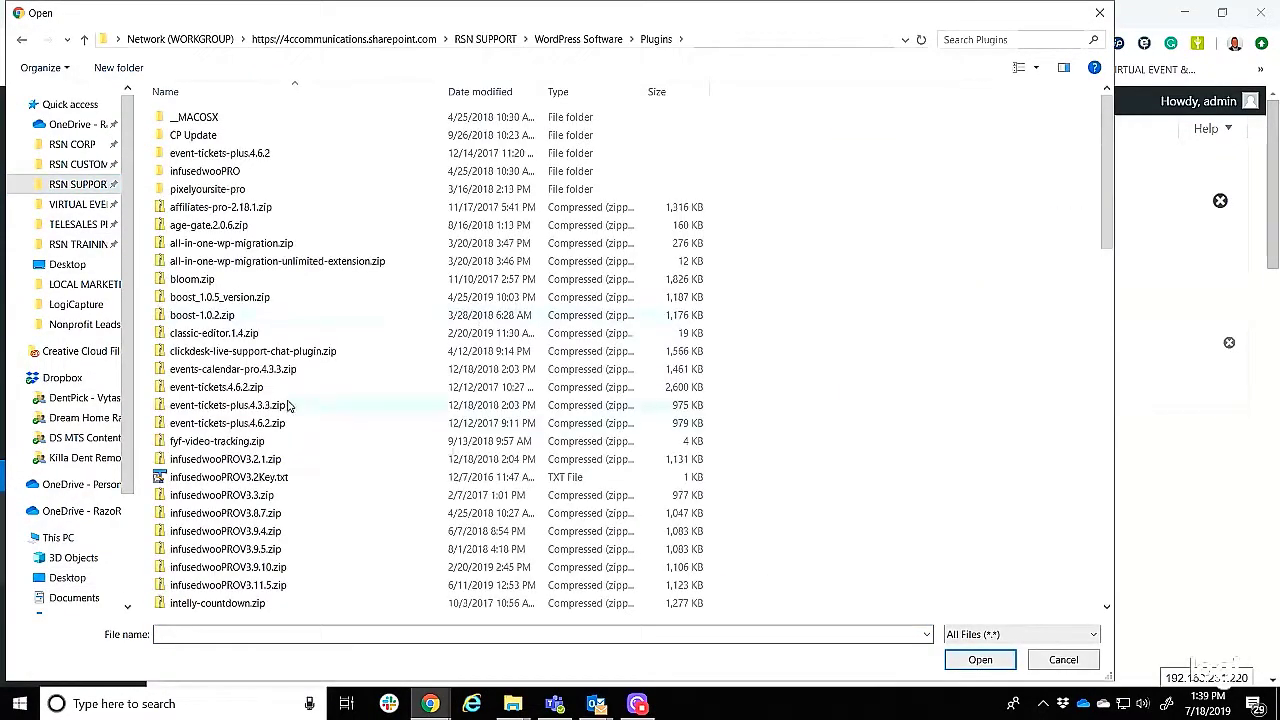
click(204, 194)
double_click(228, 192)
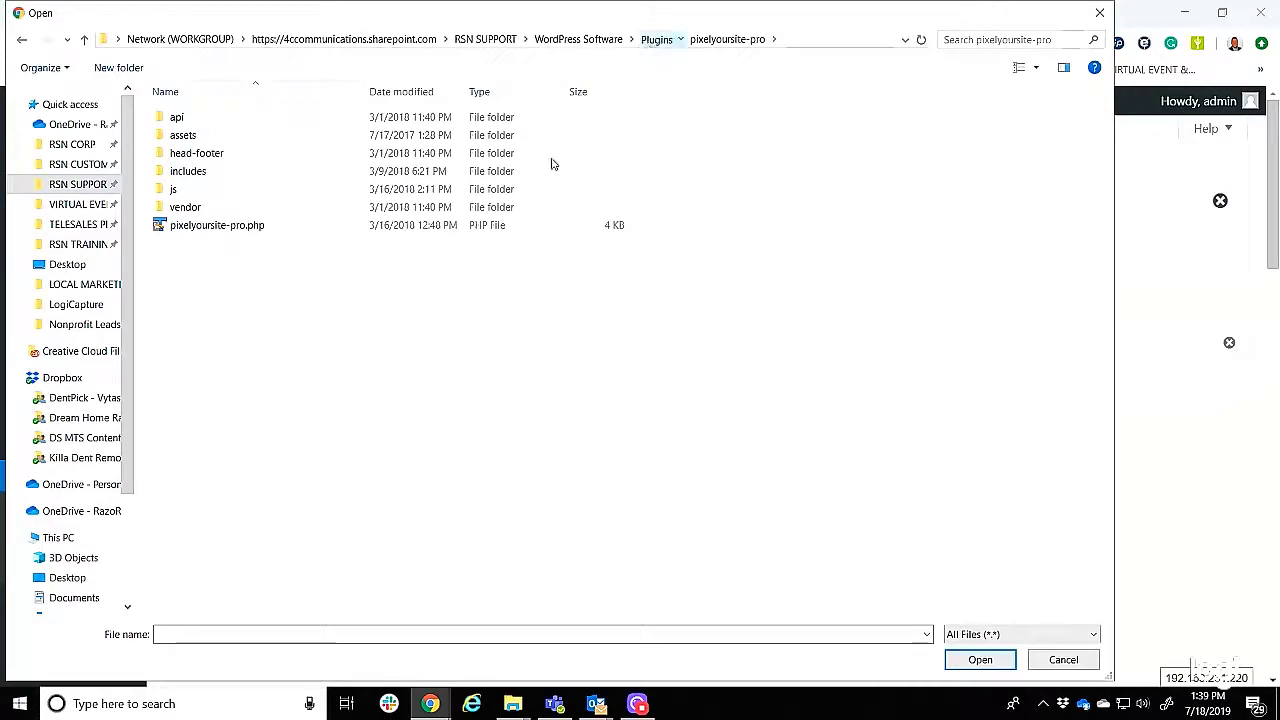
key(BackSpace)
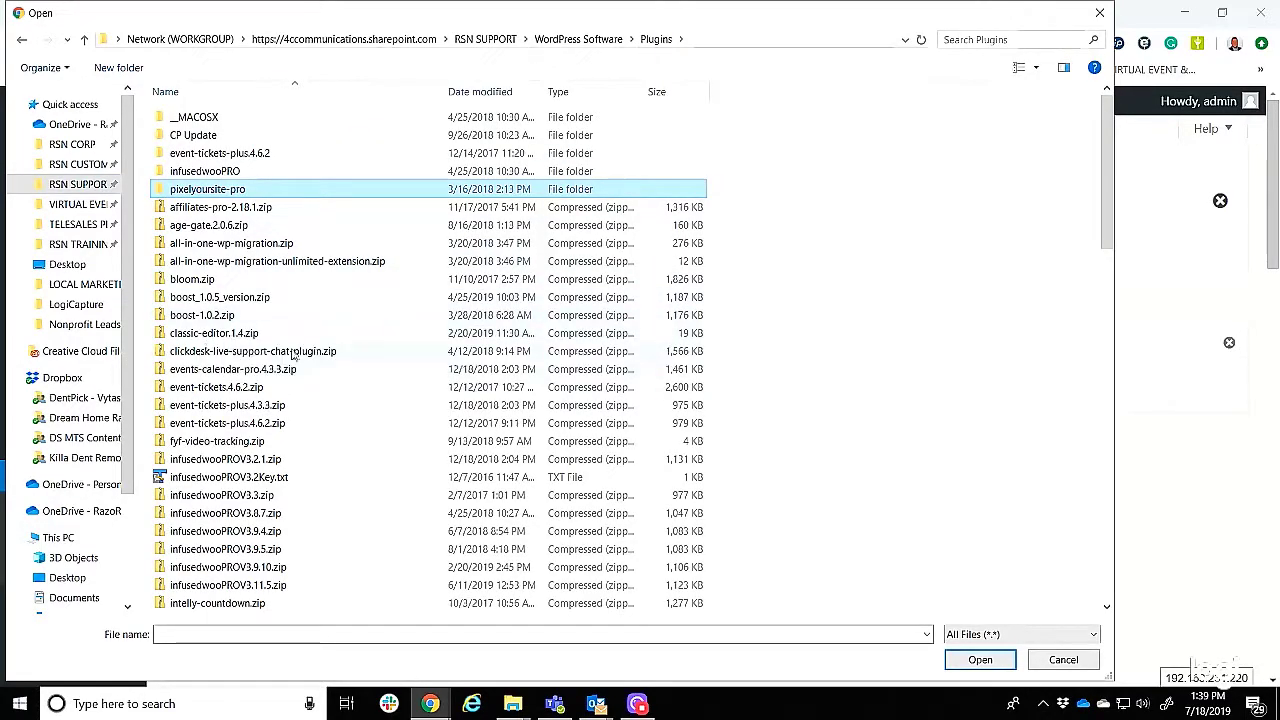
Choose wp-rocket_3.0.3.zip from the Plugins folder, then install and activate it.
click(258, 316)
click(257, 298)
scroll(423, 456, down, 1)
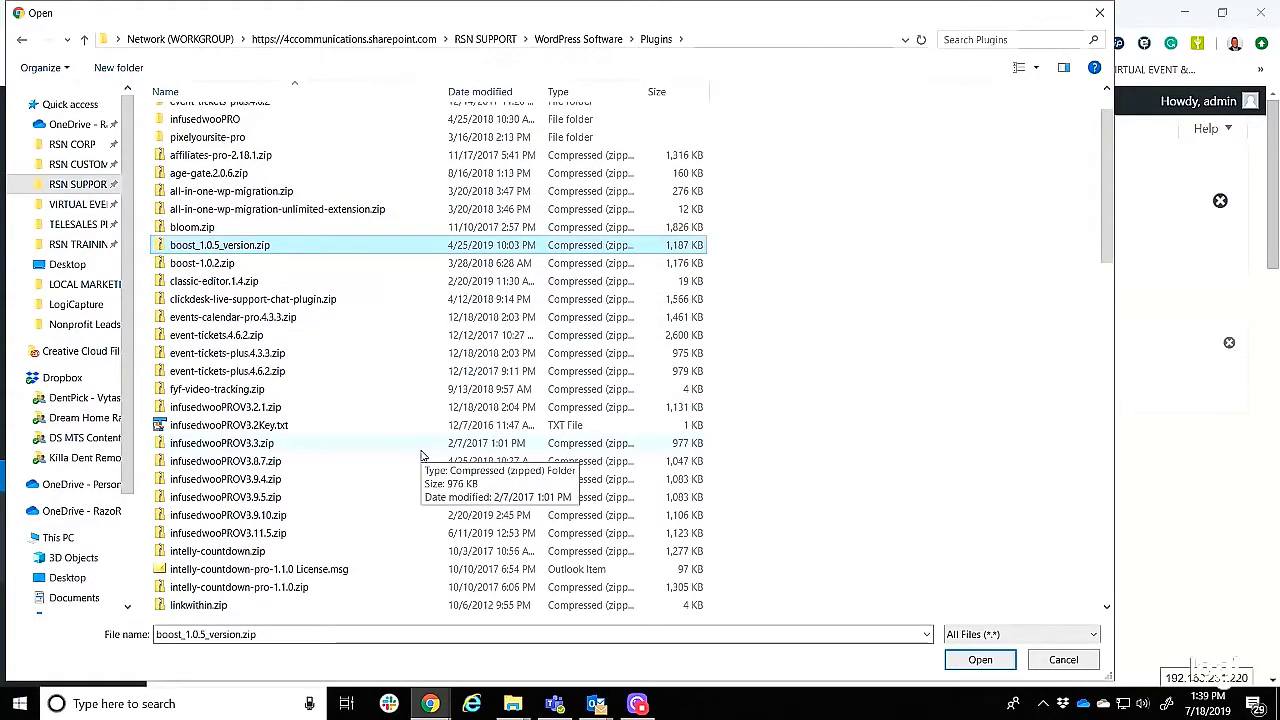
scroll(422, 455, down, 15)
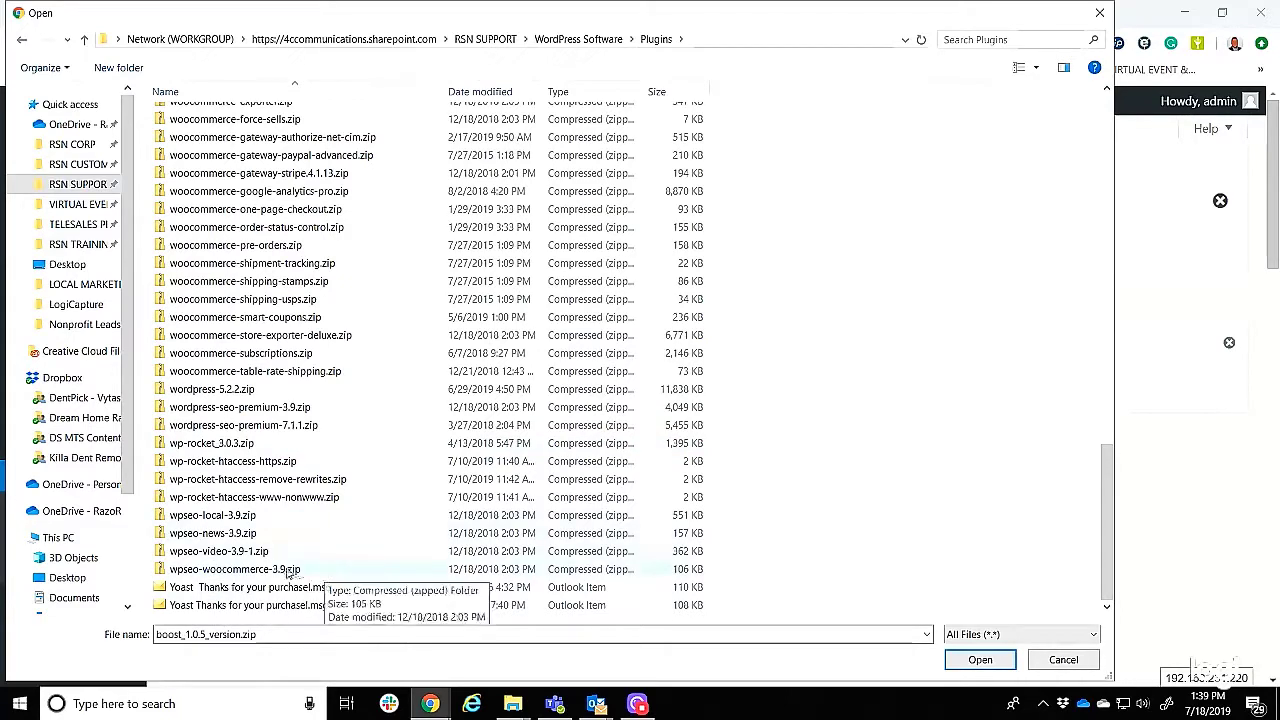
double_click(215, 444)
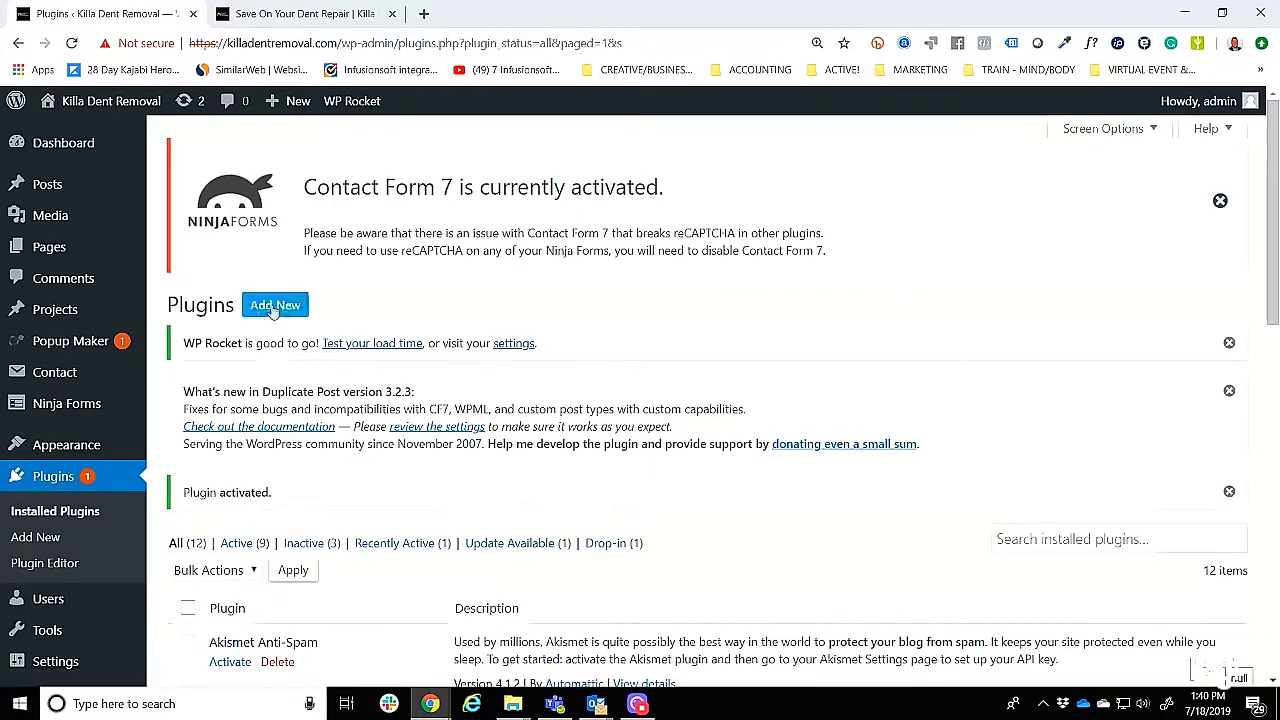
Upload wp-rocket-htaccess-www-nonwww.zip as a new plugin and activate it.
click(334, 304)
click(571, 574)
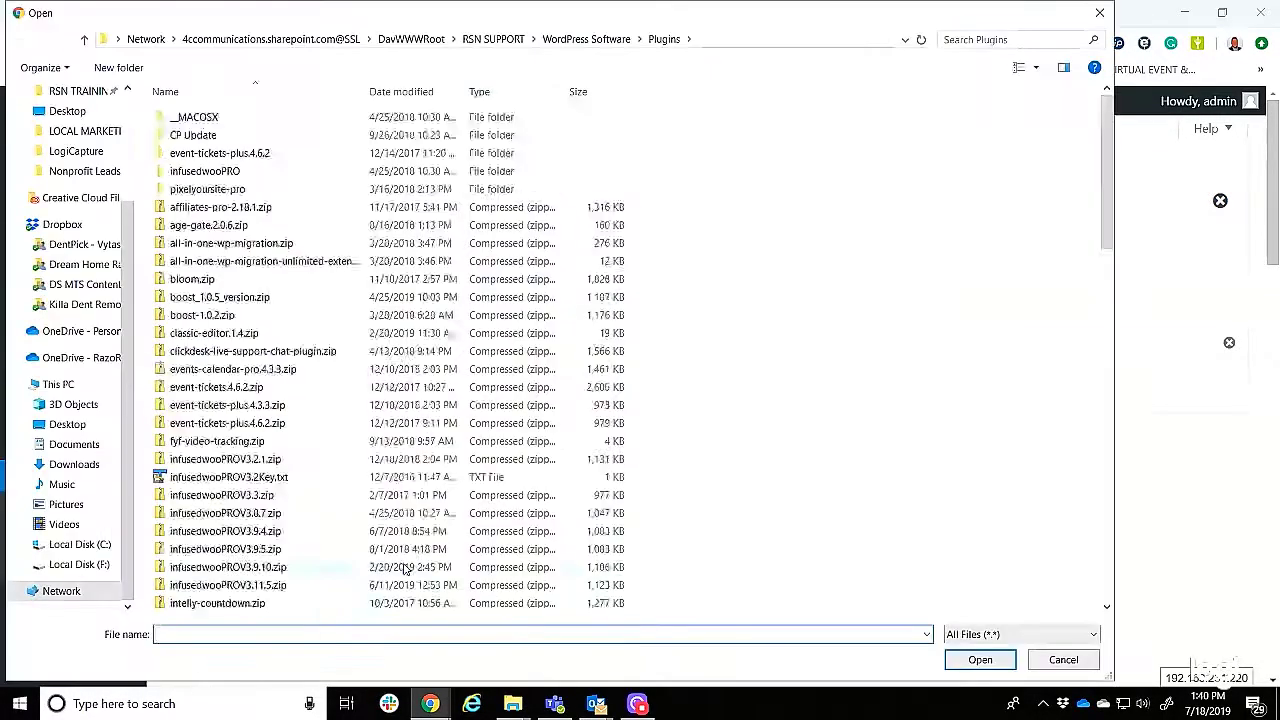
double_click(250, 497)
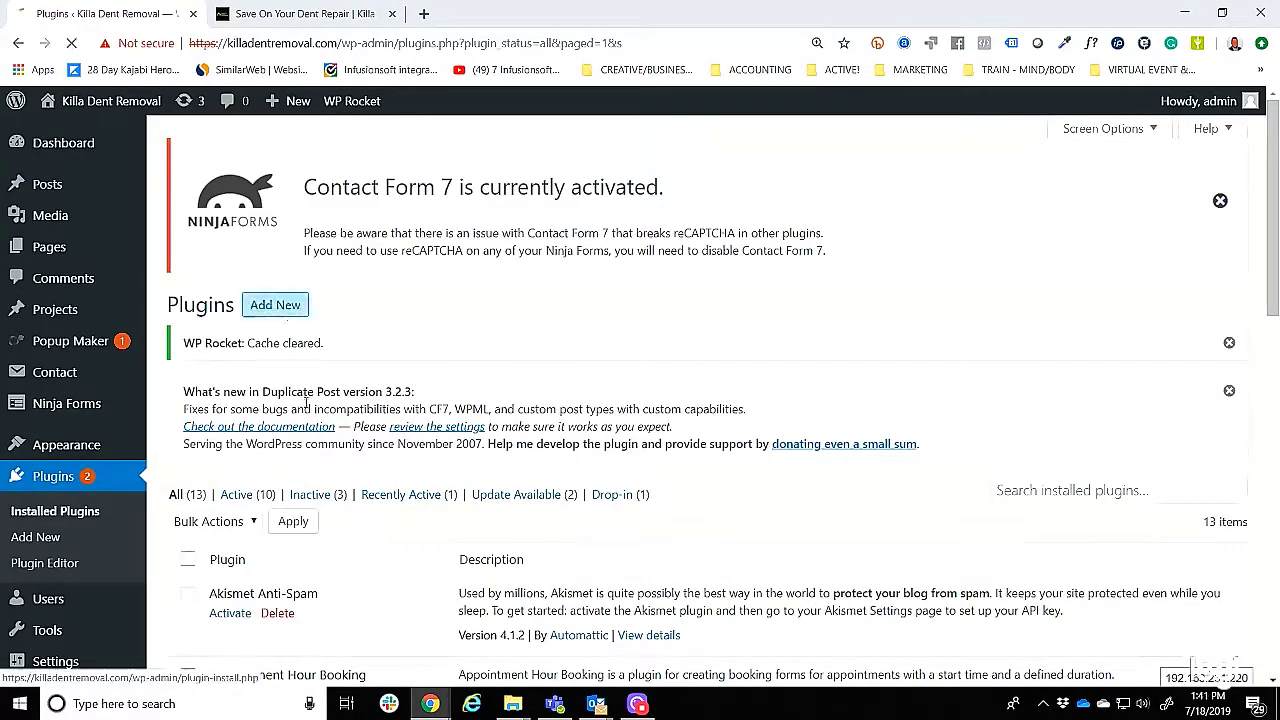
Upload and install the plugin wp-rocket-htaccess-https.zip.
click(571, 573)
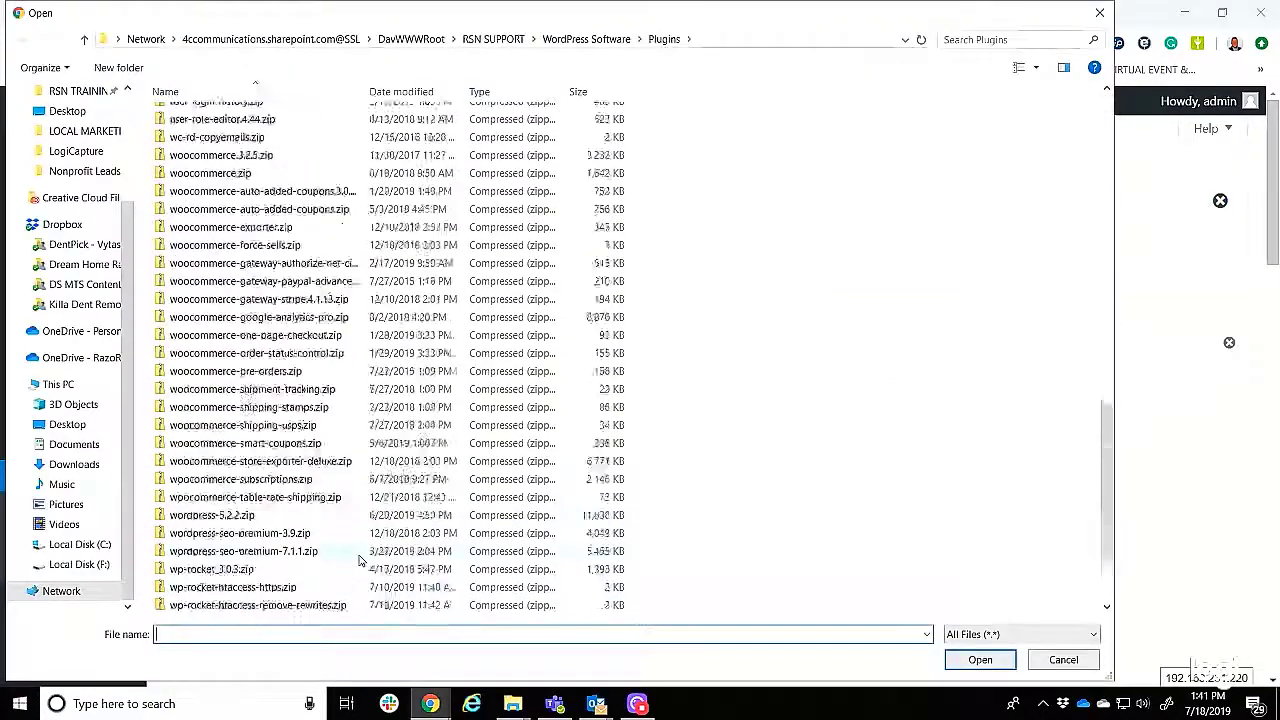
double_click(232, 461)
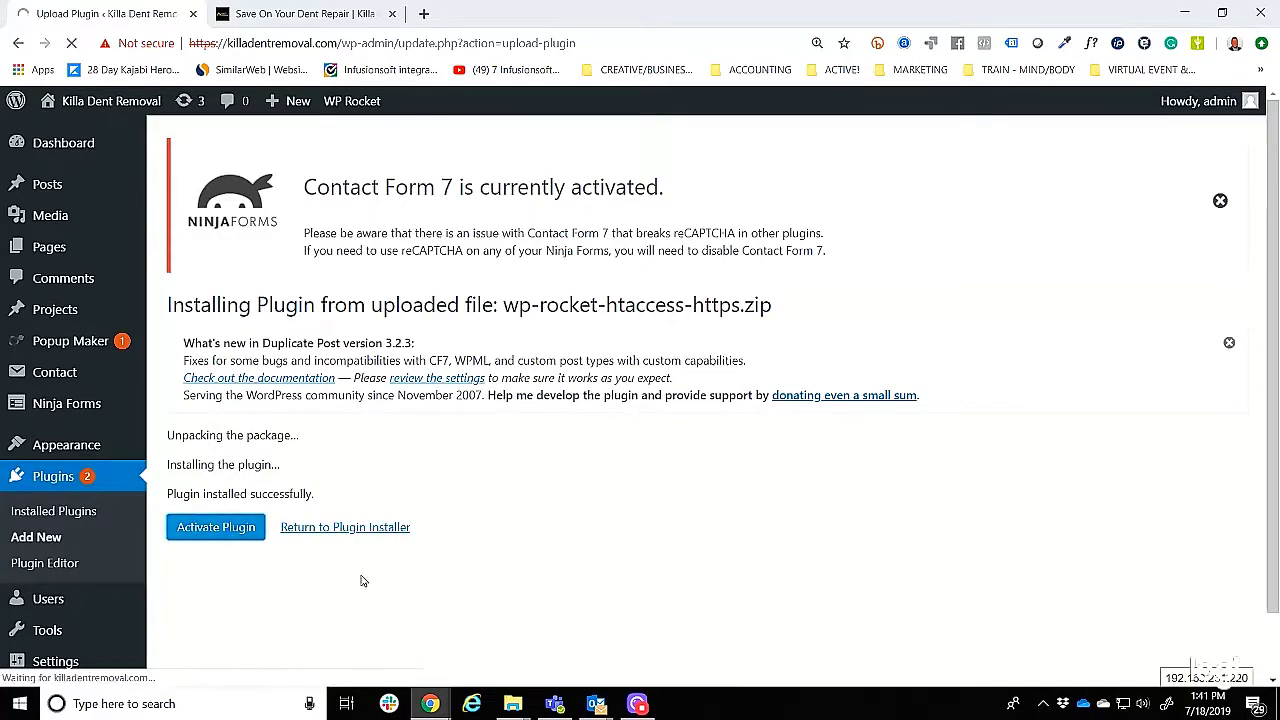
Add another plugin by uploading wordpress-seo-premium-7.1.1.zip from the Plugins folder and activating it.
click(276, 307)
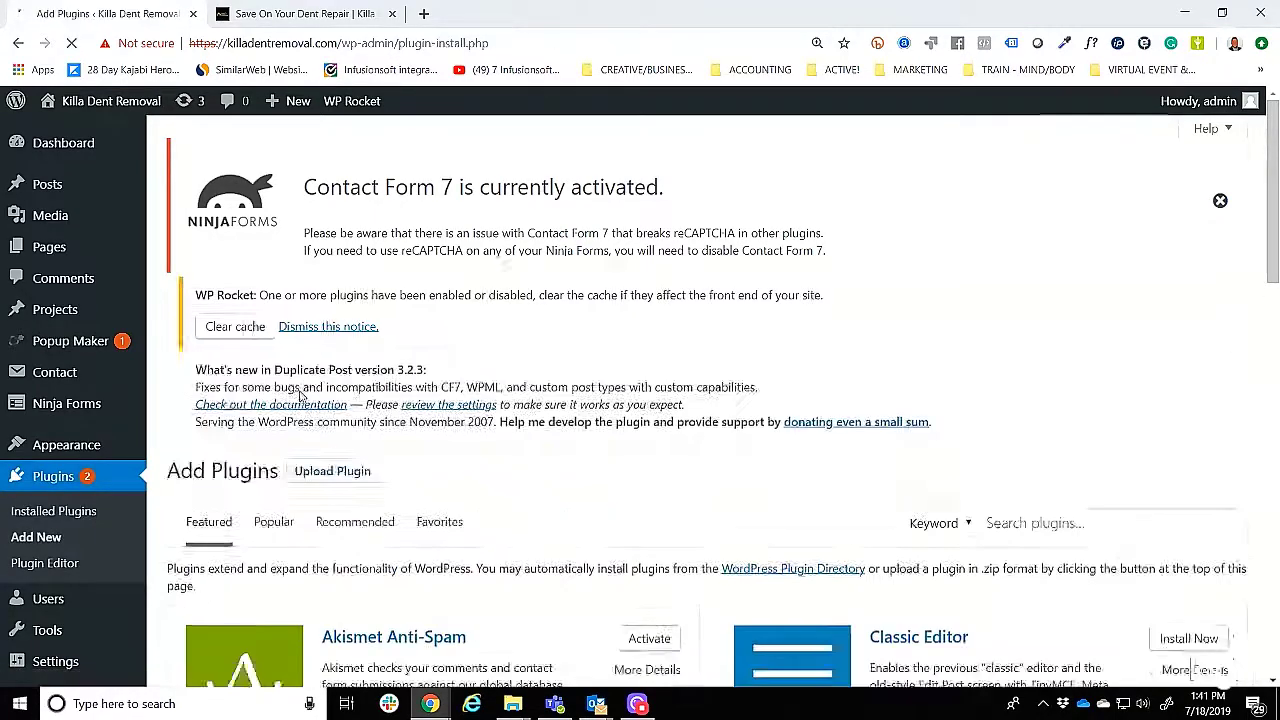
click(335, 306)
click(575, 661)
click(575, 659)
scroll(212, 515, down, 10)
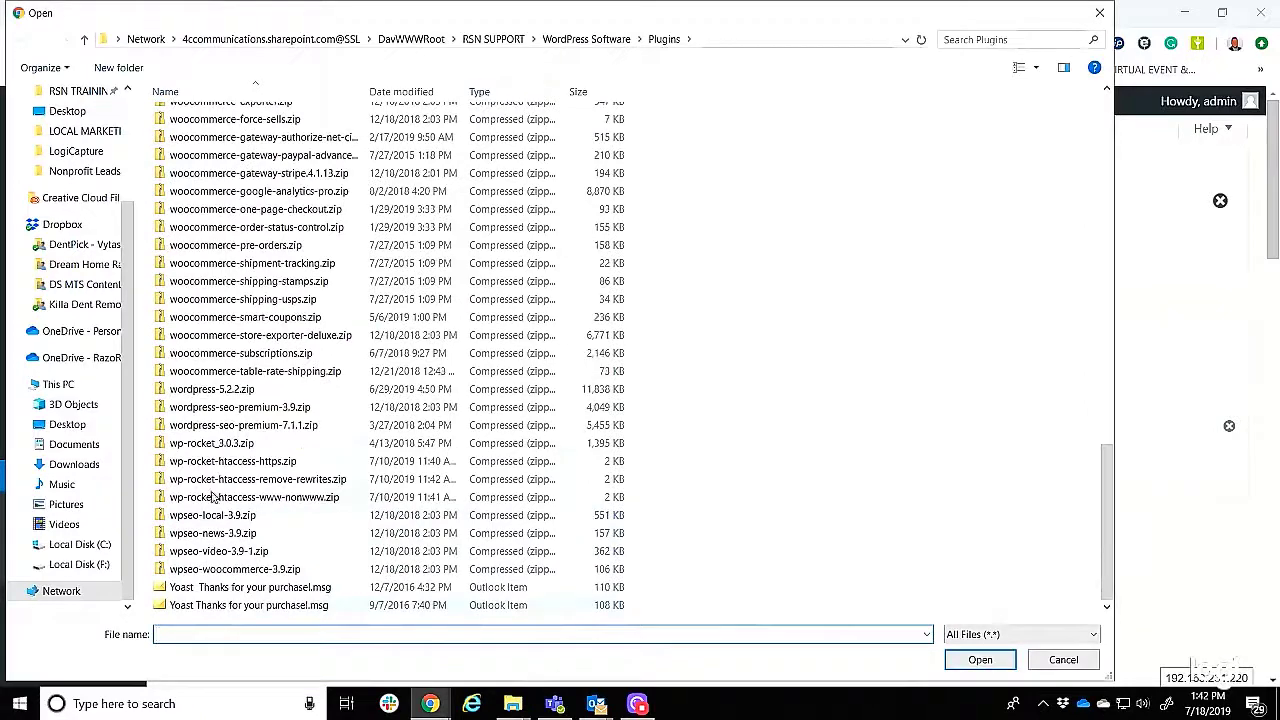
click(232, 427)
click(974, 660)
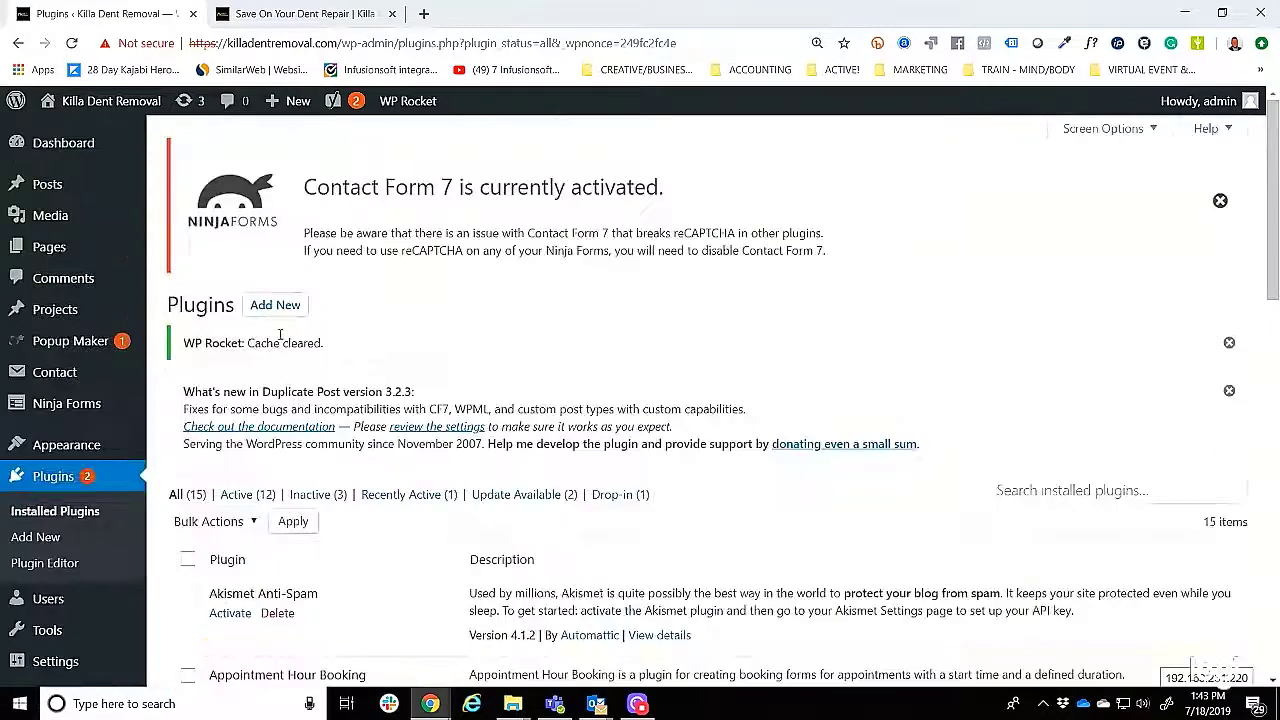
Upload pixelyoursite-pro-6.5.3.zip from the Plugins folder as a new plugin and activate it.
click(331, 223)
click(569, 574)
scroll(275, 560, down, 6)
scroll(249, 503, up, 5)
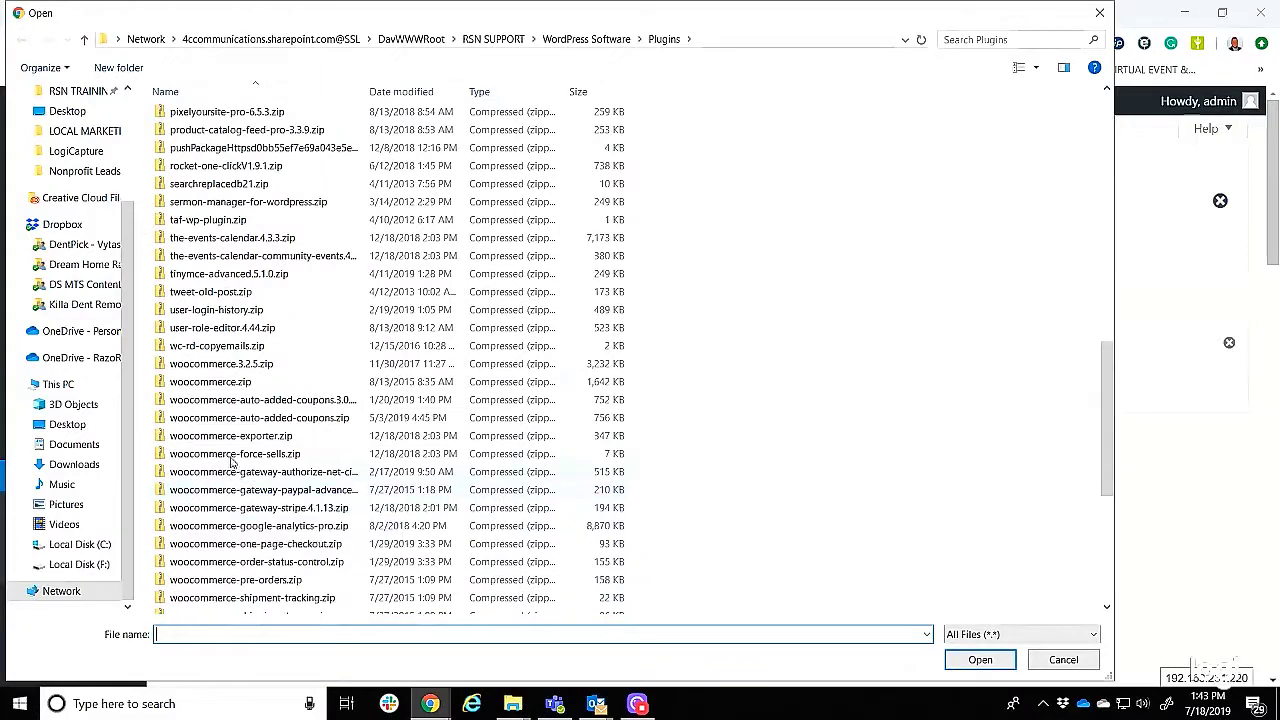
scroll(307, 399, up, 1)
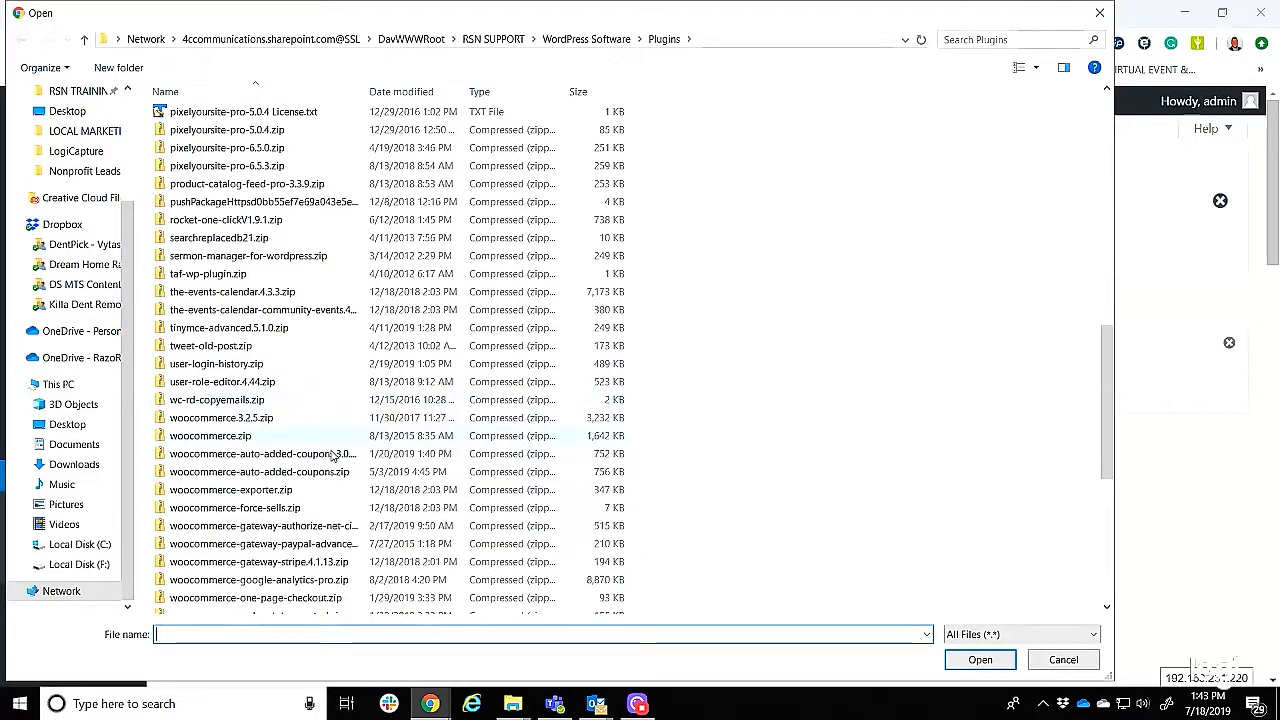
scroll(232, 287, up, 2)
click(215, 274)
click(980, 659)
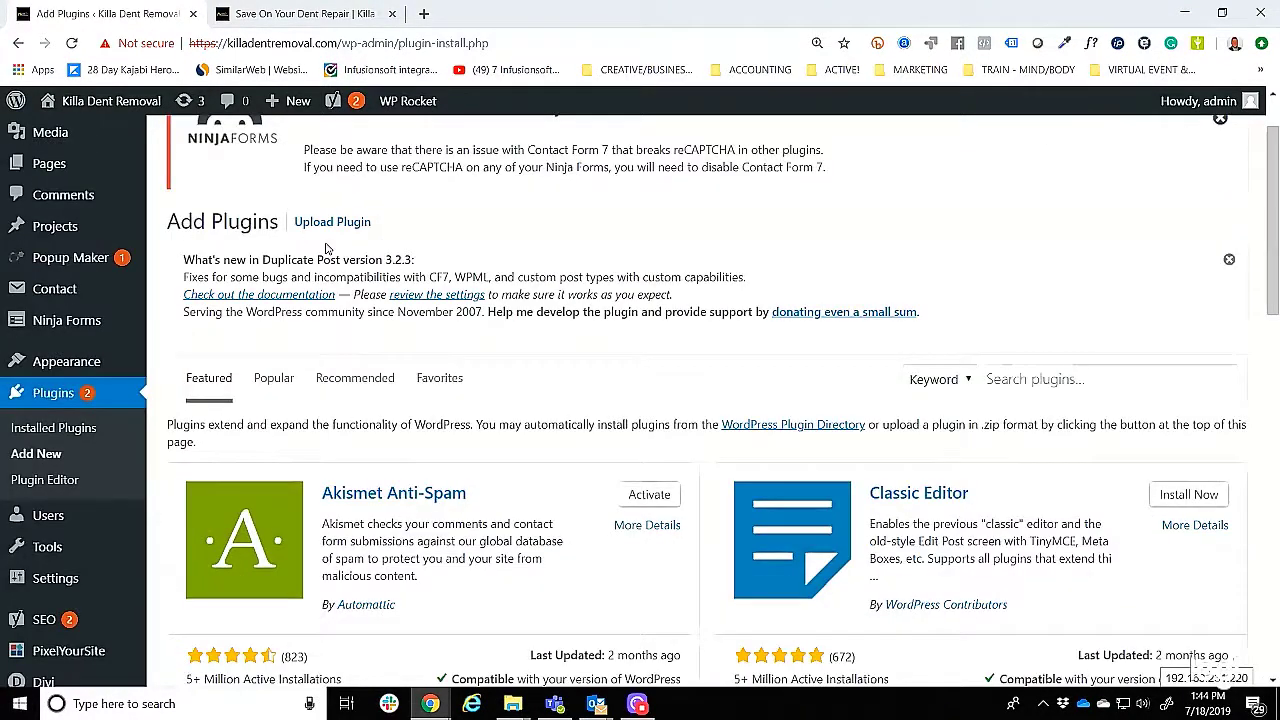
click(331, 140)
click(496, 494)
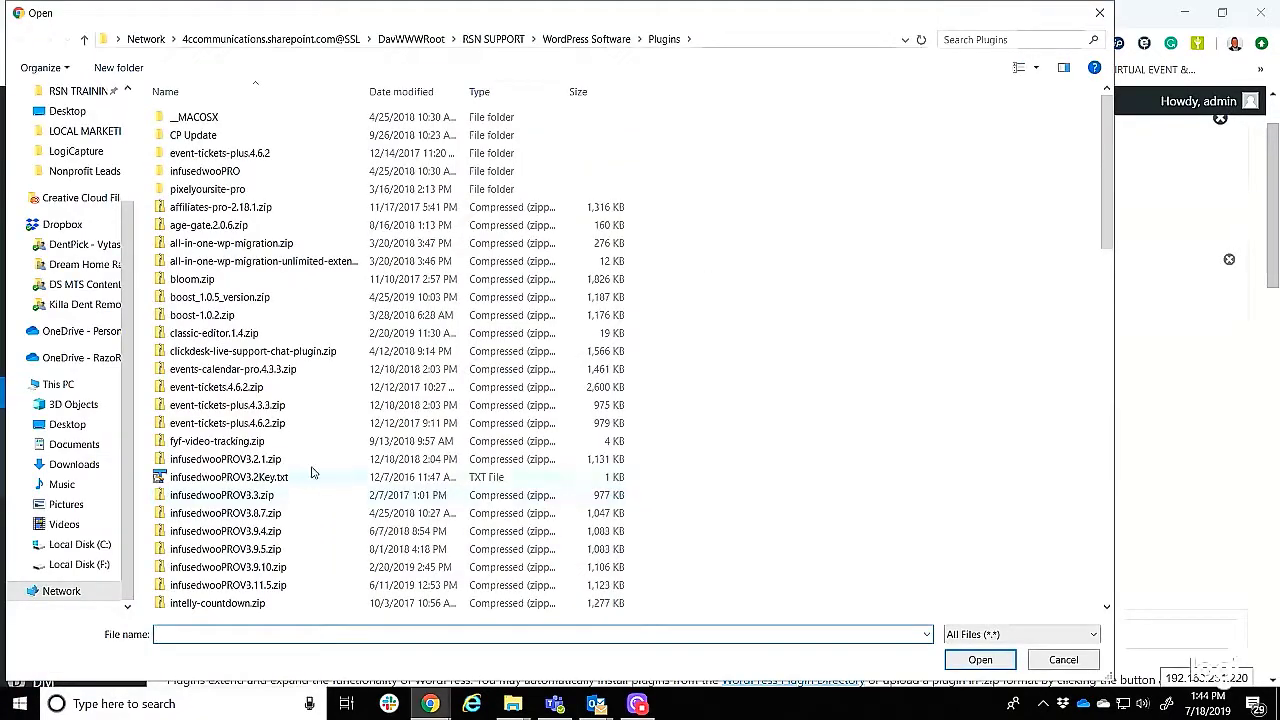
scroll(298, 230, down, 20)
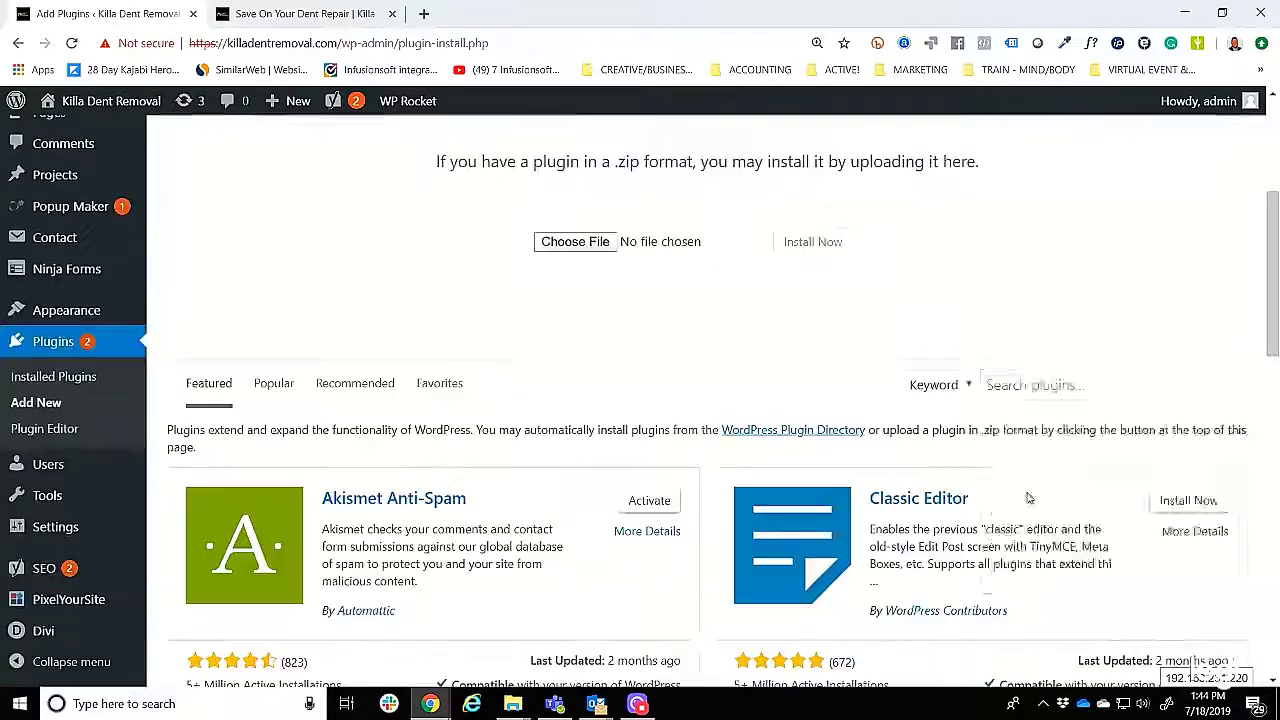
Search the WordPress plugin directory for "Duplicate Post" and look through the results.
click(1035, 385)
text(Duplicate Post)
scroll(665, 507, down, 3)
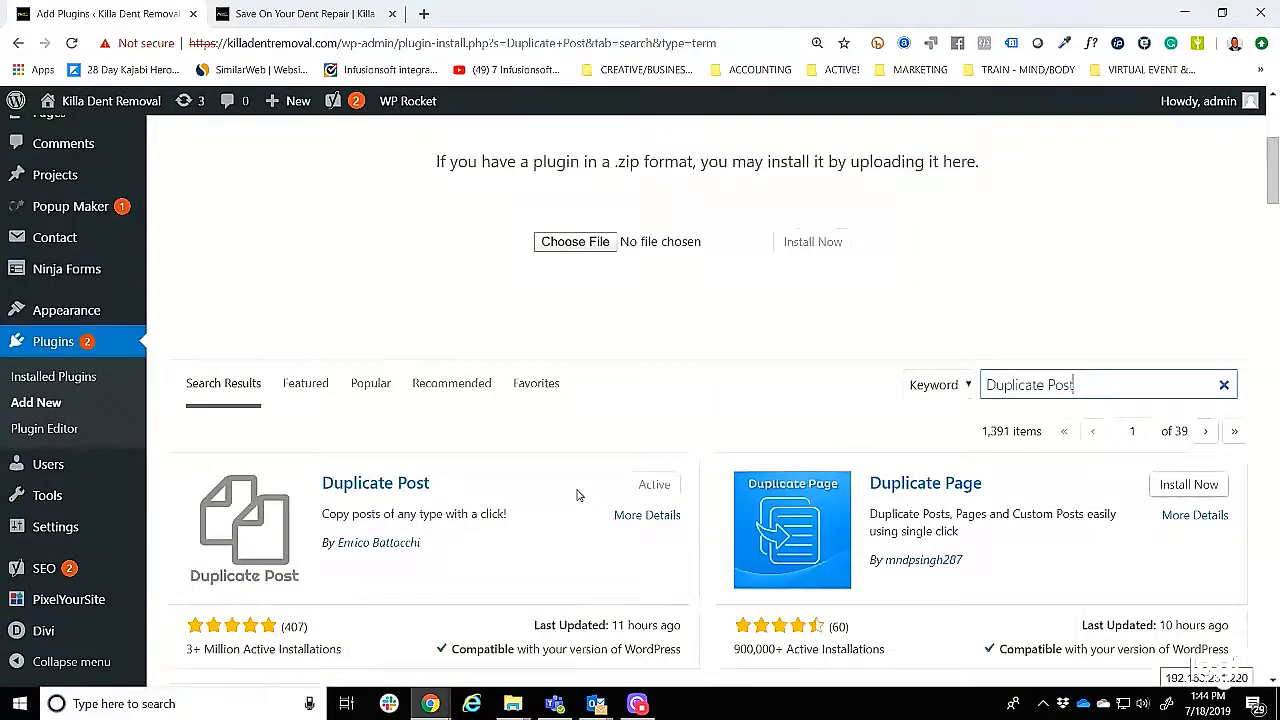
scroll(561, 485, down, 3)
scroll(397, 443, up, 6)
scroll(397, 443, down, 10)
scroll(378, 446, down, 10)
scroll(377, 446, up, 18)
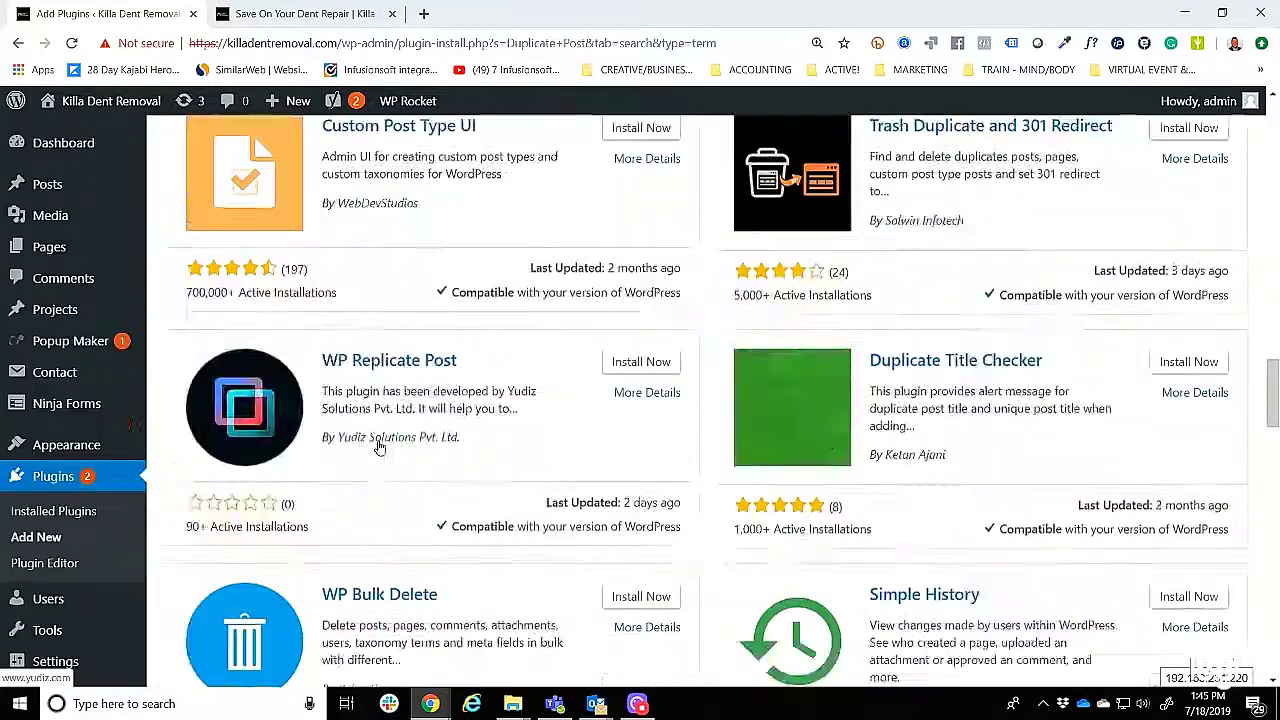
Install and activate the Imagify plugin from the WP Rocket settings page.
click(408, 102)
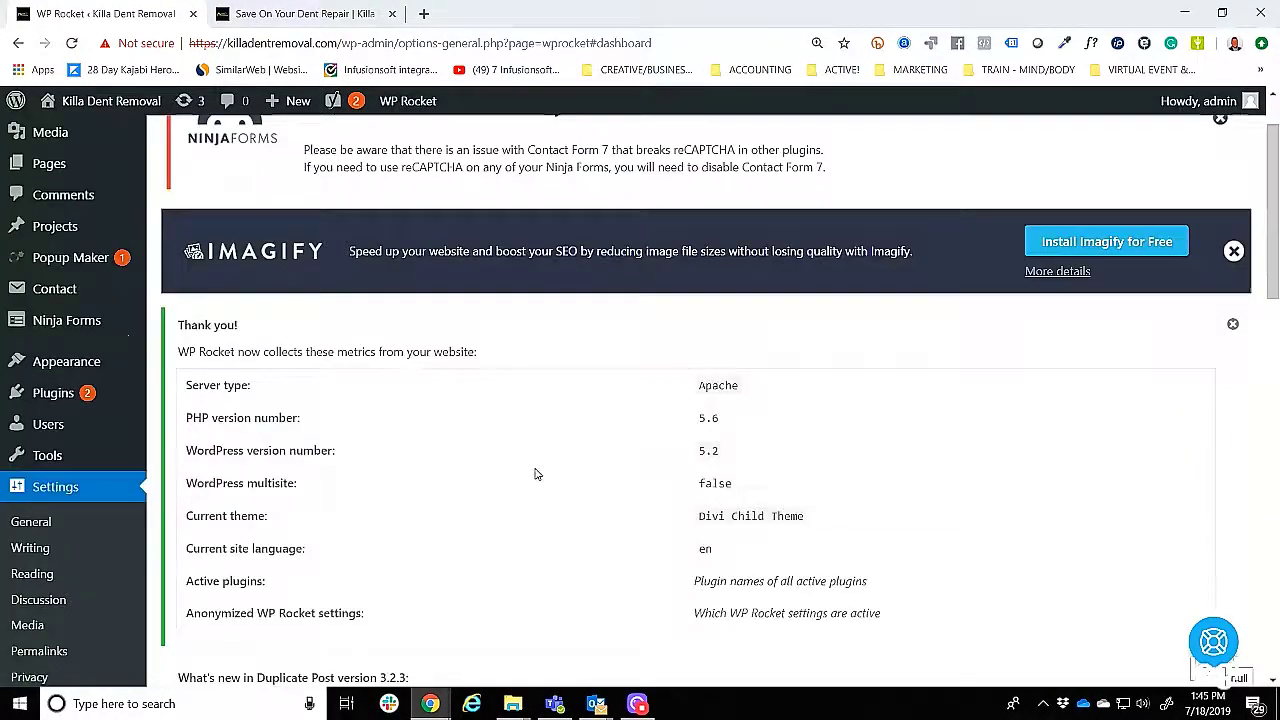
click(1080, 325)
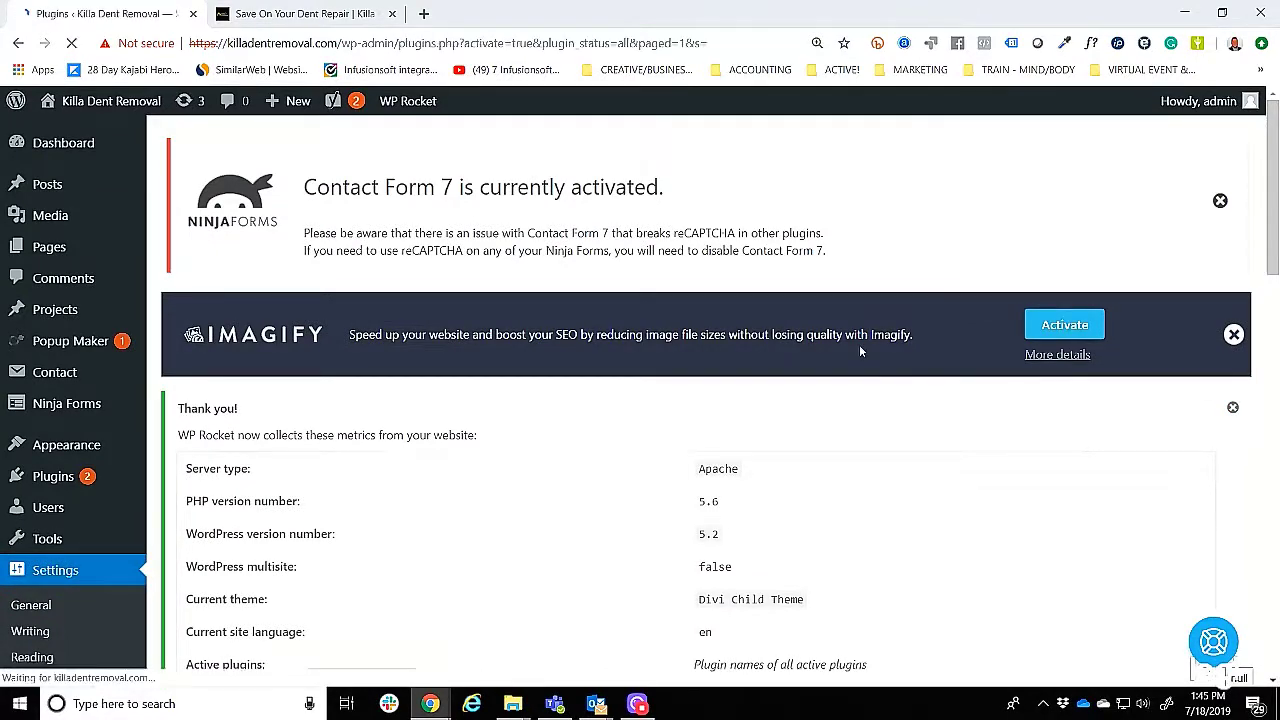
click(697, 525)
click(692, 484)
click(700, 600)
click(350, 527)
click(790, 635)
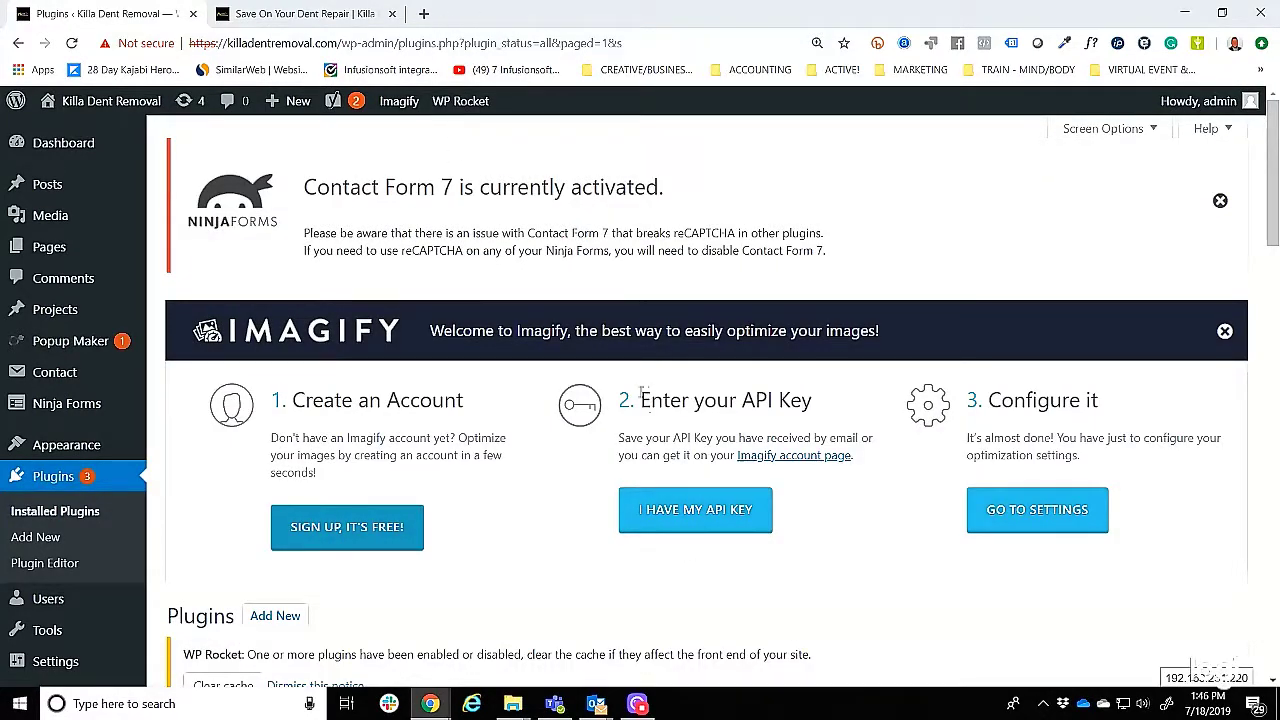
Open the Imagify account page from the welcome notice and copy the API key from its API integration section.
click(795, 455)
click(640, 489)
click(1093, 124)
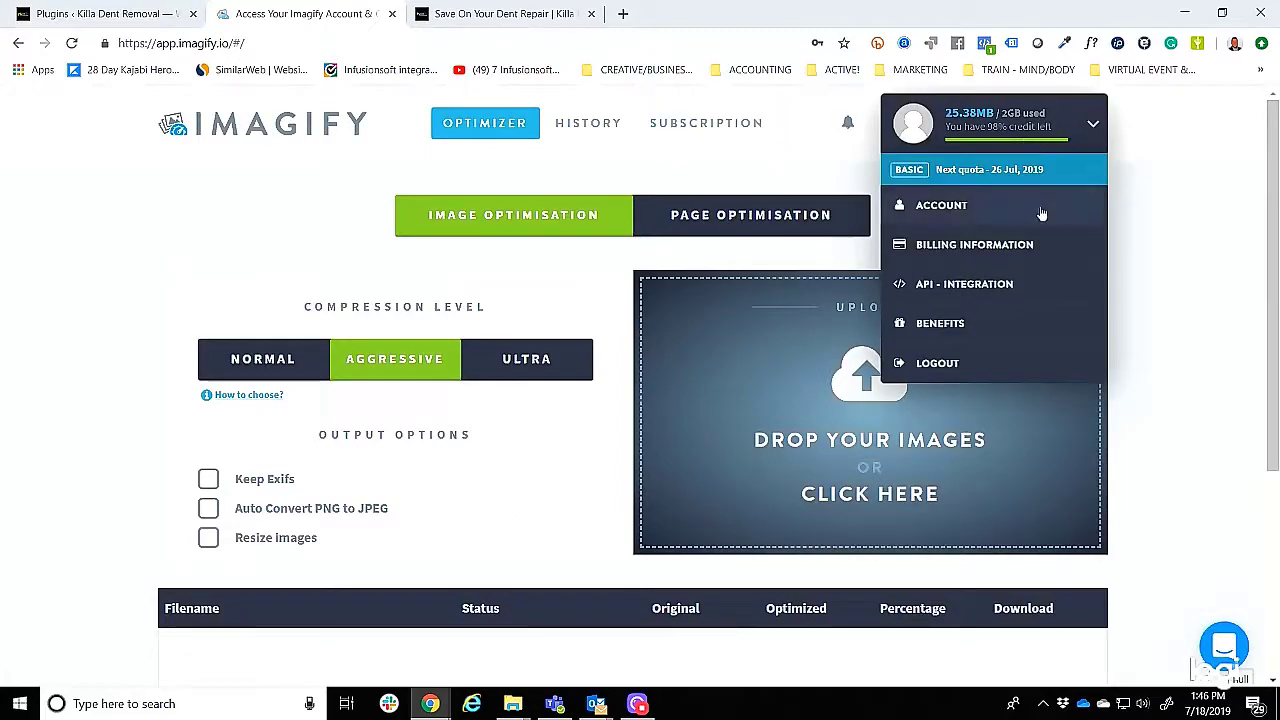
click(1003, 283)
click(812, 322)
Return to the WordPress plugins page and paste the API key into Imagify's key field to connect the plugin.
click(105, 14)
click(720, 515)
key(ctrl+v)
click(646, 484)
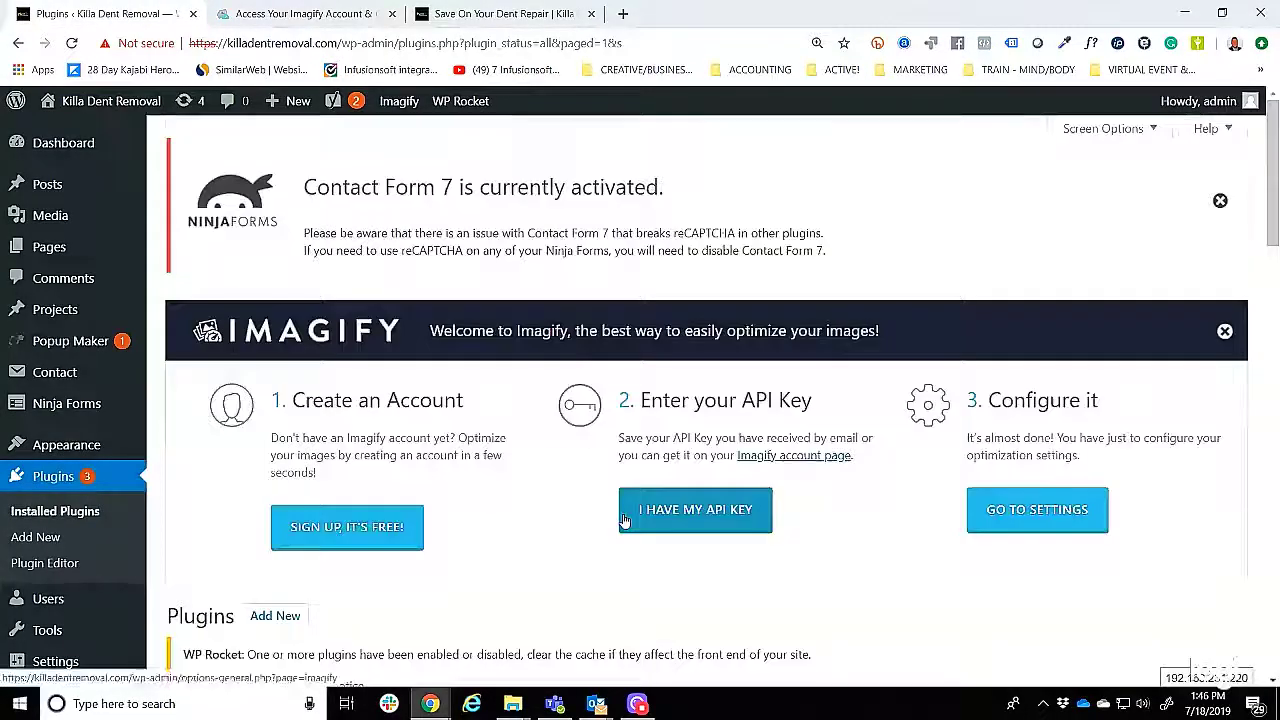
Clear the site cache from the WP Rocket notice and open the WP Rocket settings.
scroll(645, 485, down, 4)
click(263, 354)
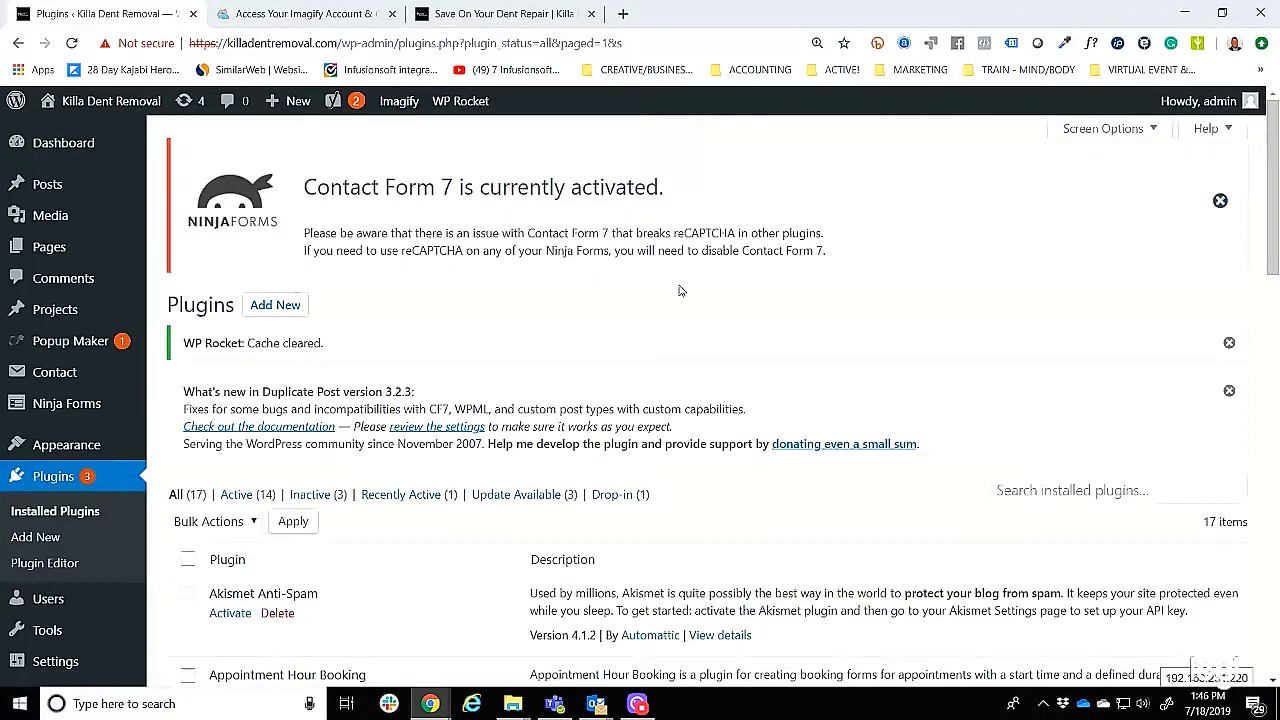
click(458, 105)
click(623, 14)
text(gtmetrix.com)
key(Return)
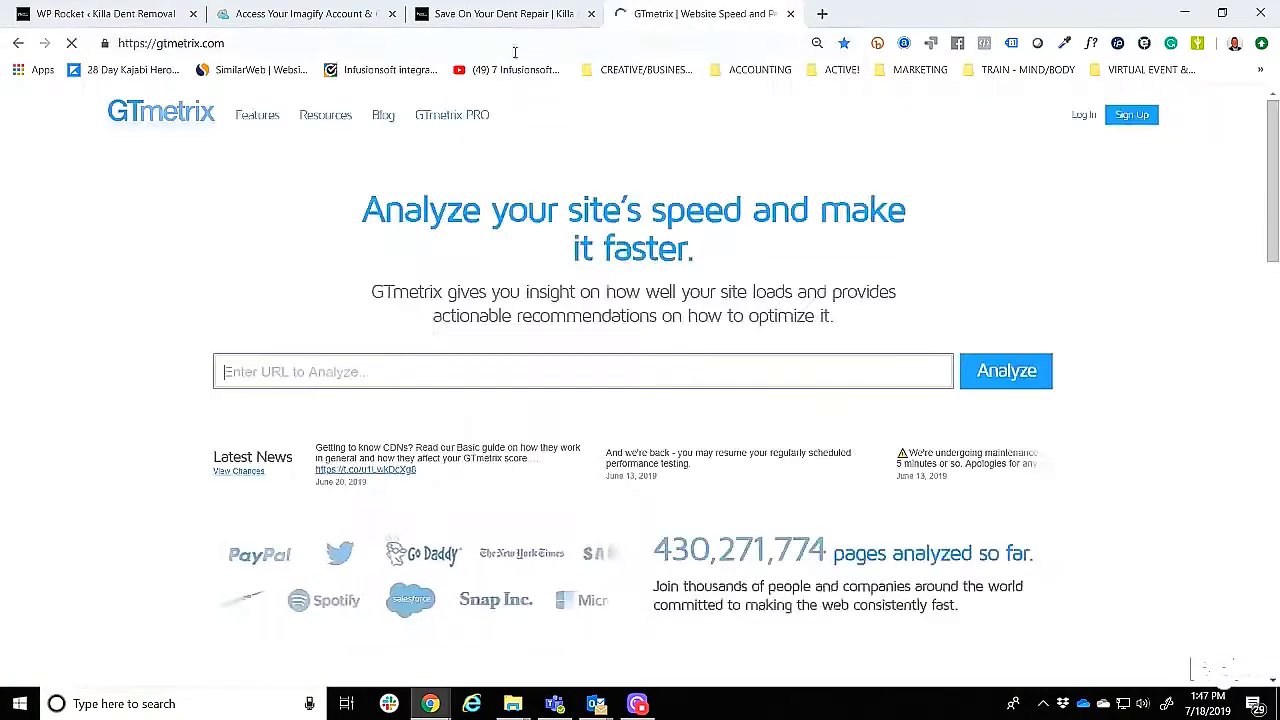
key(ctrl+w)
Open WP Rocket's Tools section and bring its import settings option into view.
scroll(635, 378, down, 5)
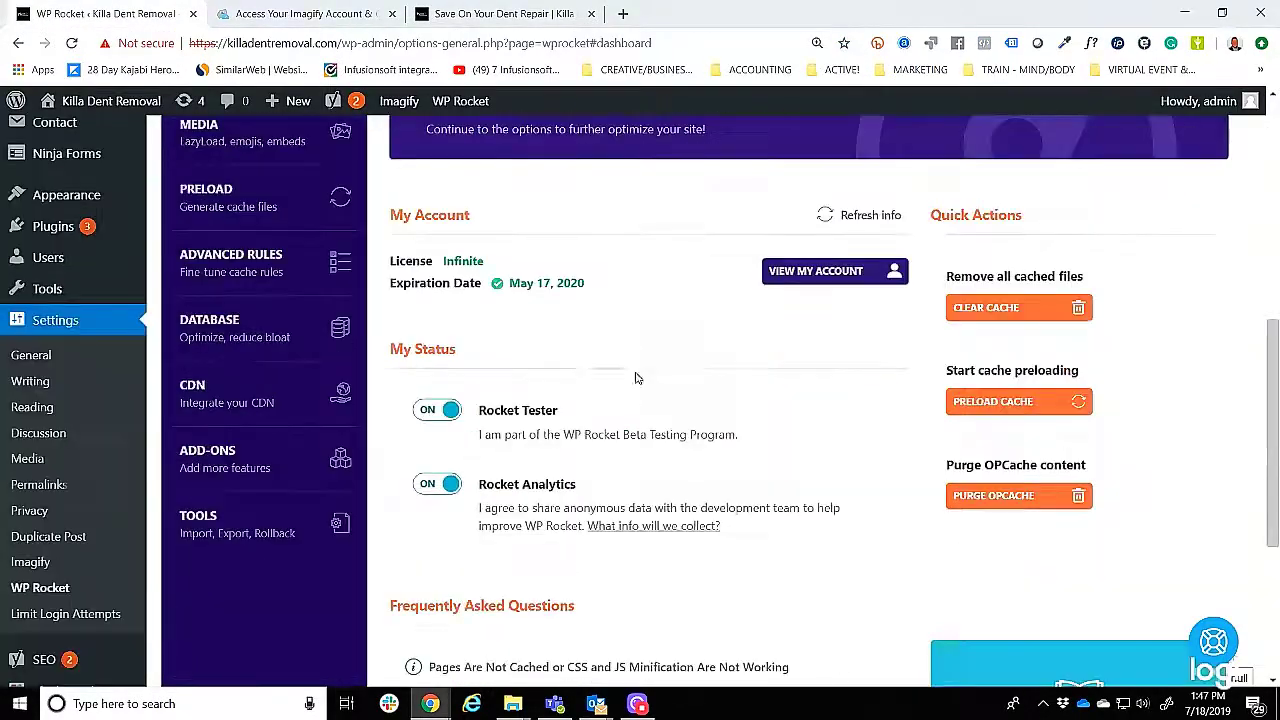
click(198, 523)
scroll(614, 528, up, 3)
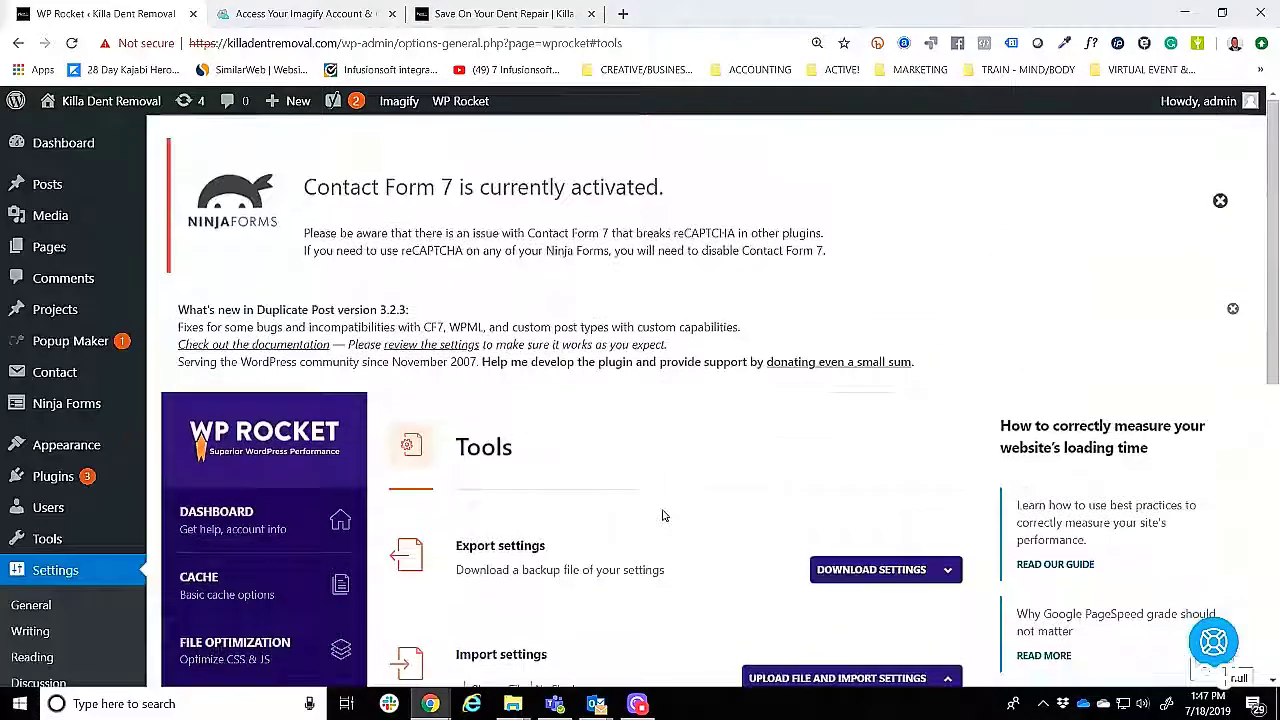
scroll(662, 515, down, 3)
Open the Dentpicks site's WP Rocket settings in a new tab and download its settings file from the Tools section.
click(622, 15)
text(dent)
key(Down)
key(Down)
key(Down)
key(Return)
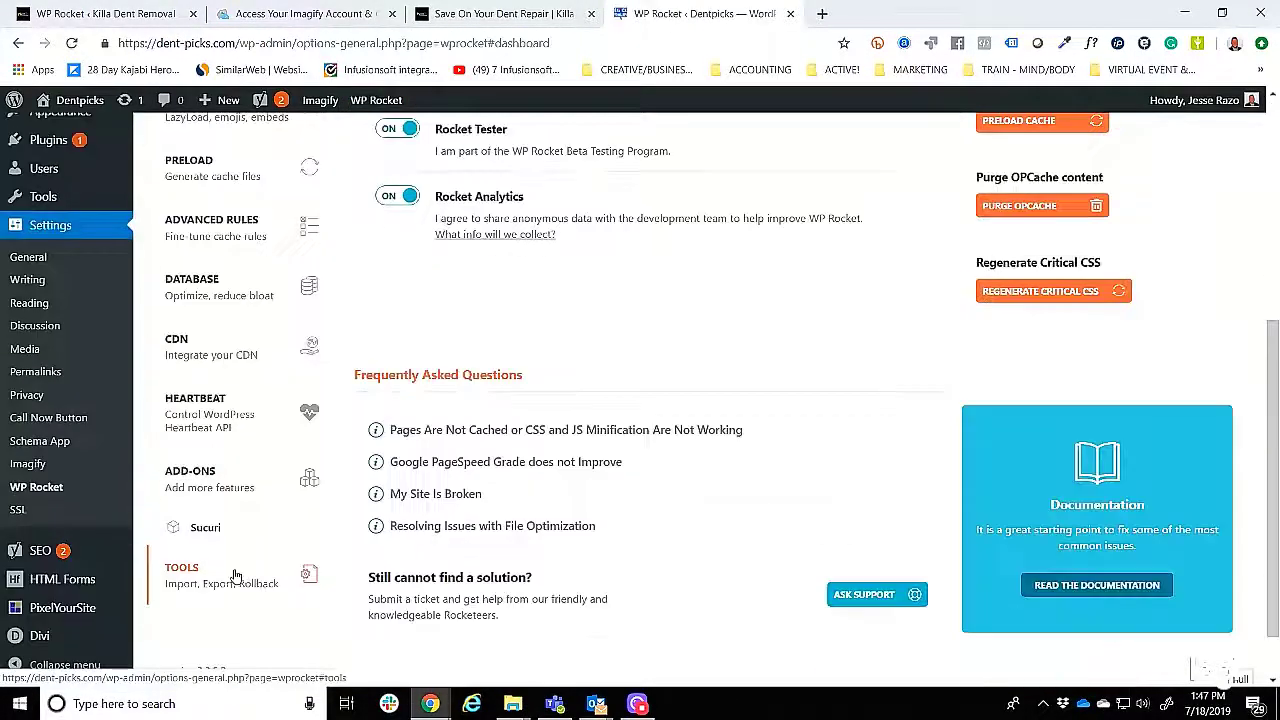
click(235, 575)
click(905, 288)
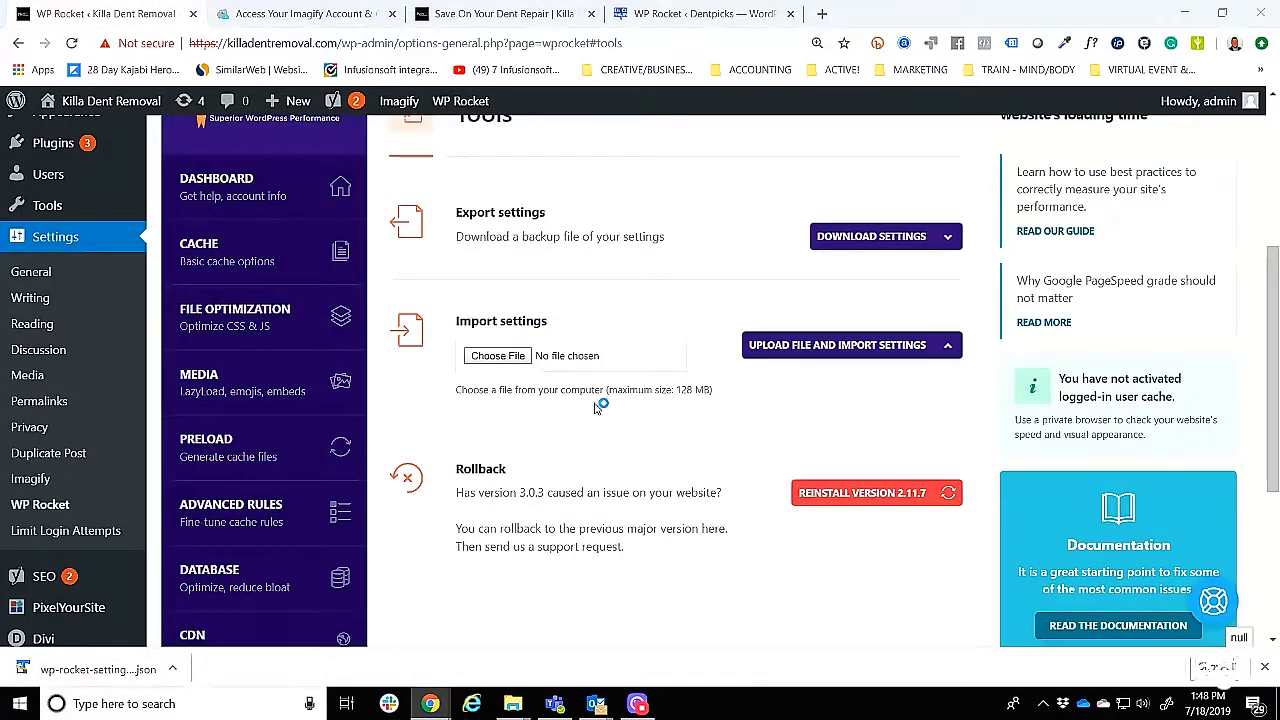
Try to import the downloaded WP Rocket settings JSON file into the Killa Dent Removal site.
click(497, 512)
click(74, 464)
double_click(390, 130)
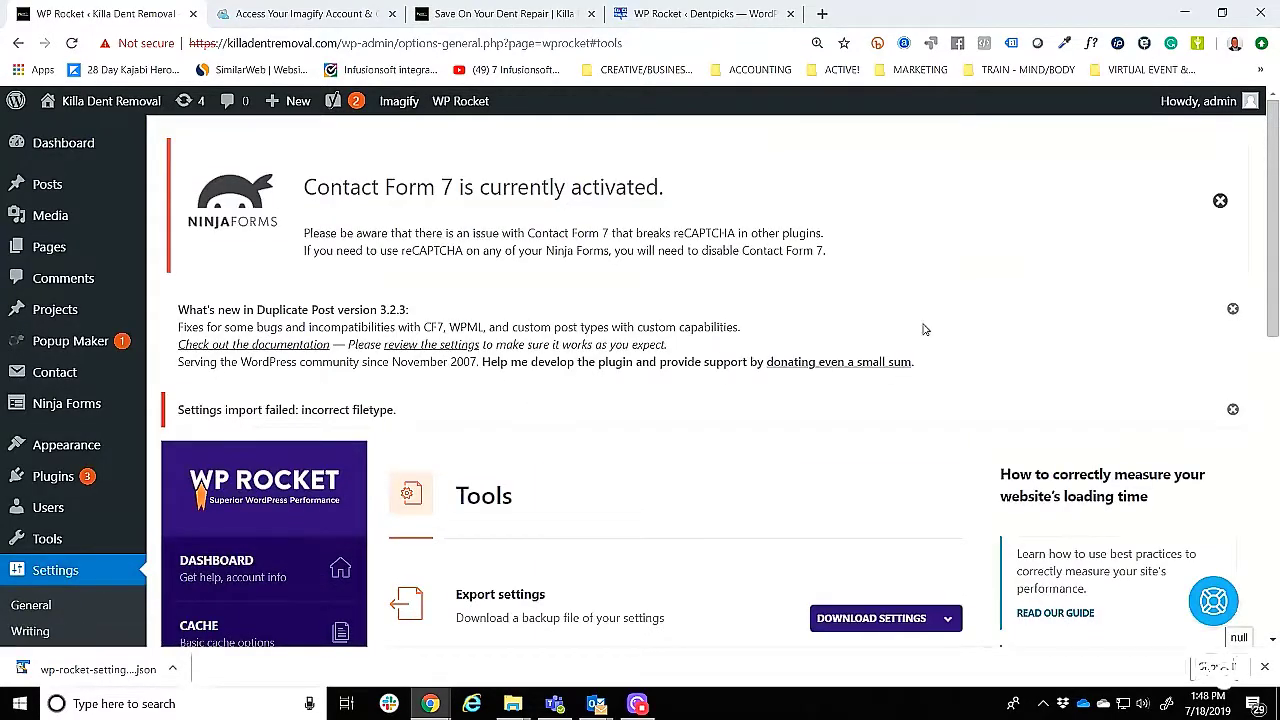
Try the WP Rocket settings import again with the downloaded file and highlight the resulting error text.
scroll(711, 423, down, 3)
click(852, 395)
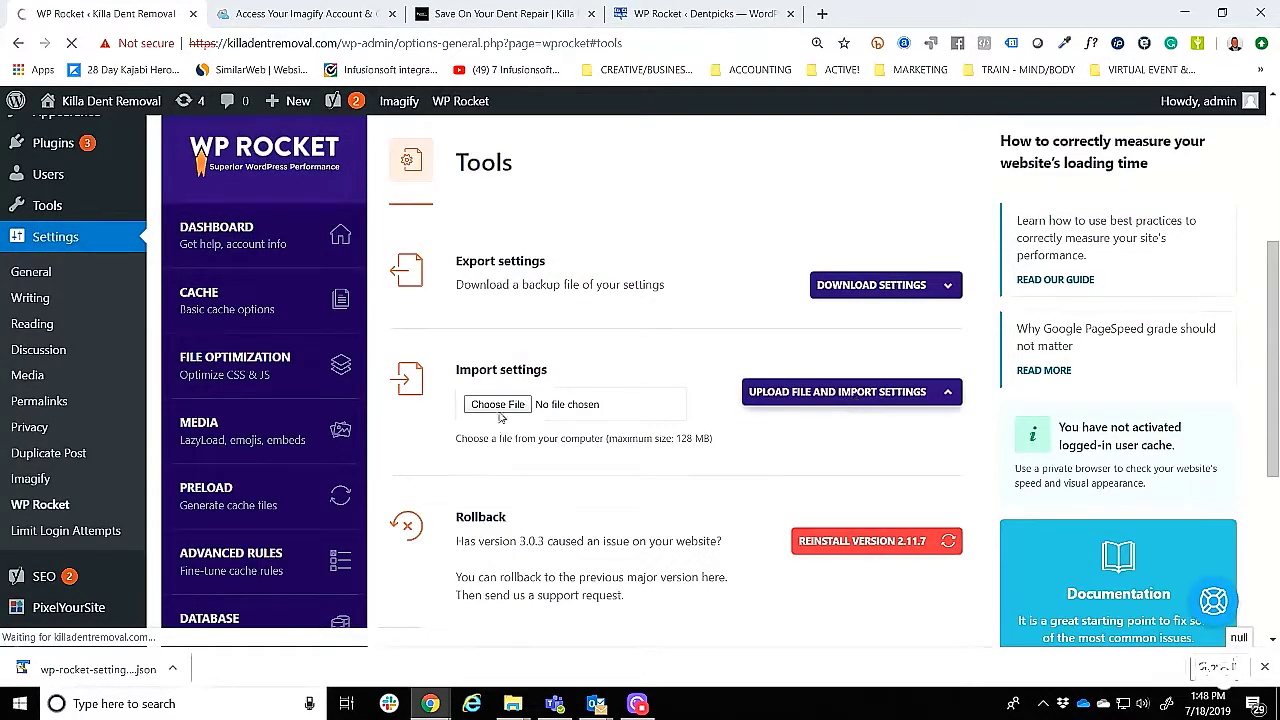
click(497, 404)
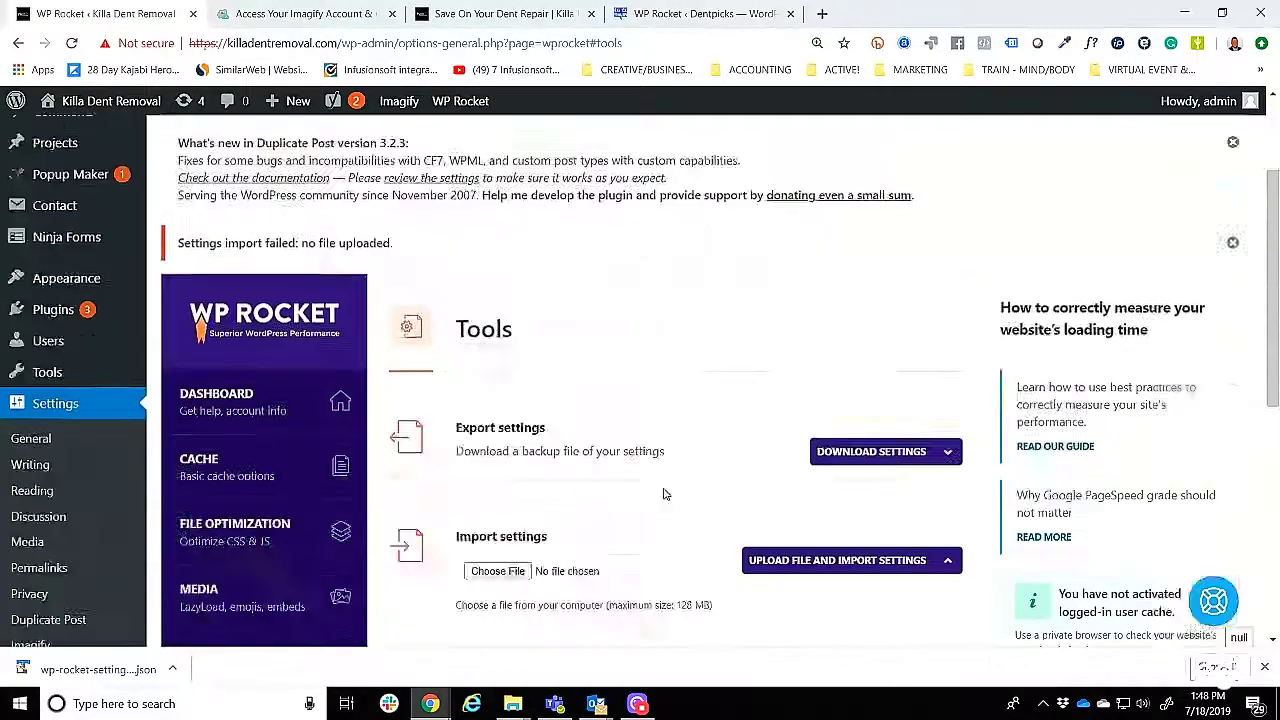
scroll(663, 491, down, 3)
click(590, 322)
double_click(385, 160)
click(786, 310)
drag(397, 410, 329, 411)
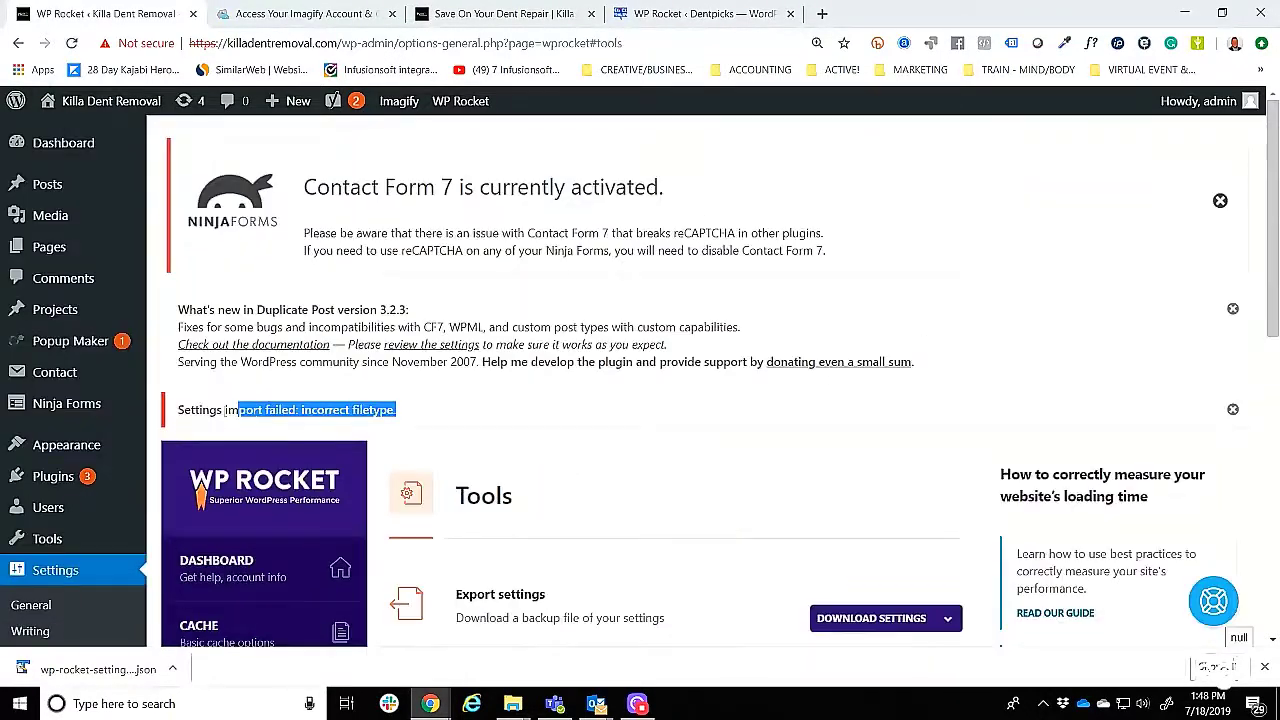
Download the WP Rocket settings file from the Dentpicks site again and close that site's tab.
click(705, 14)
click(937, 371)
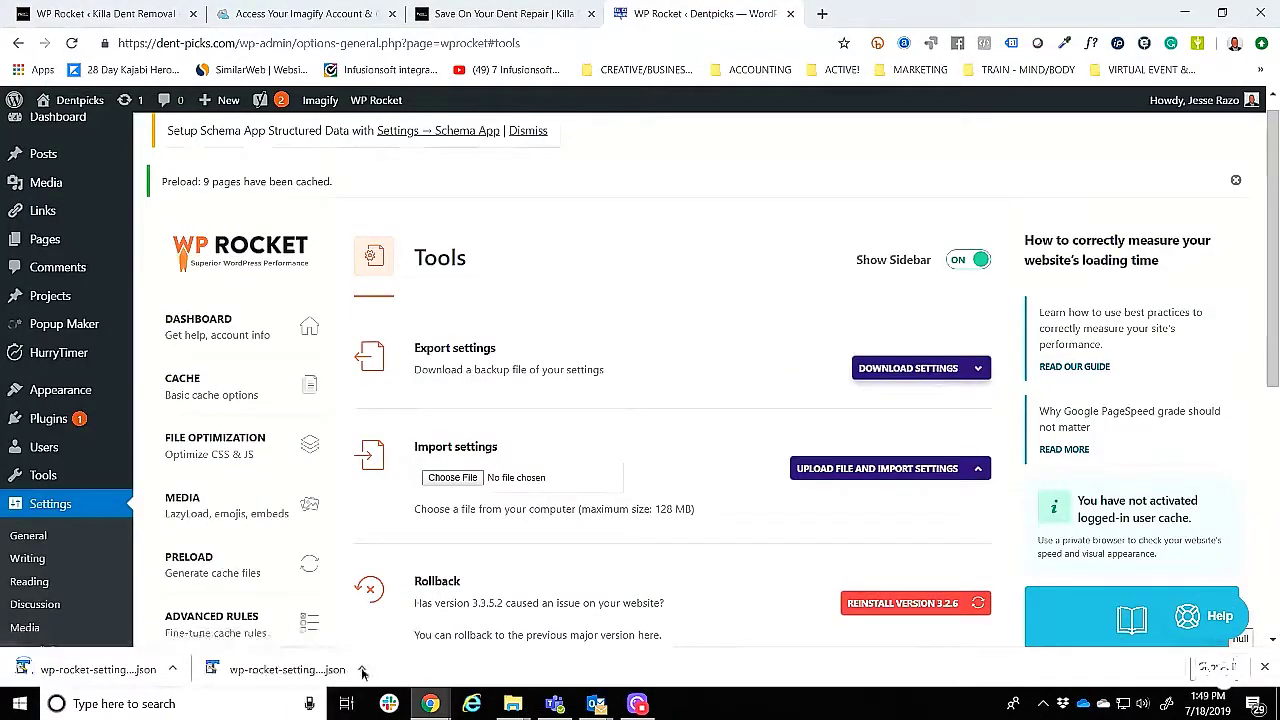
click(362, 671)
click(415, 610)
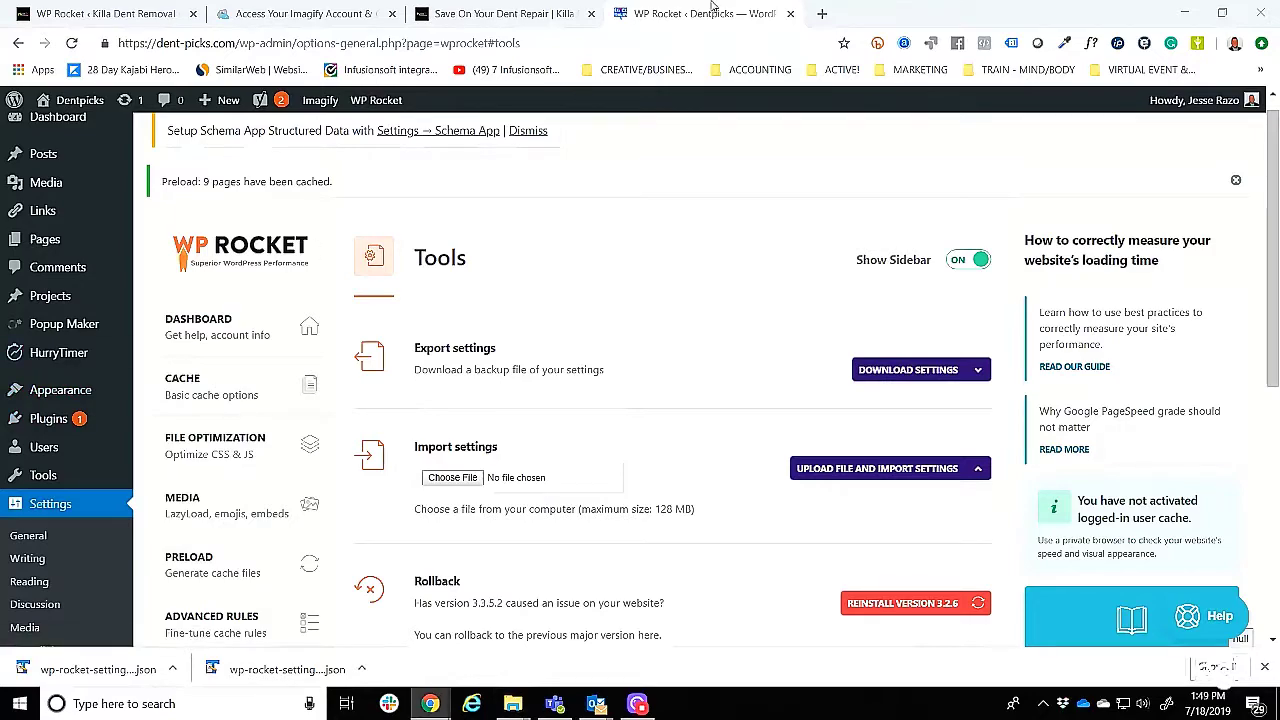
click(790, 13)
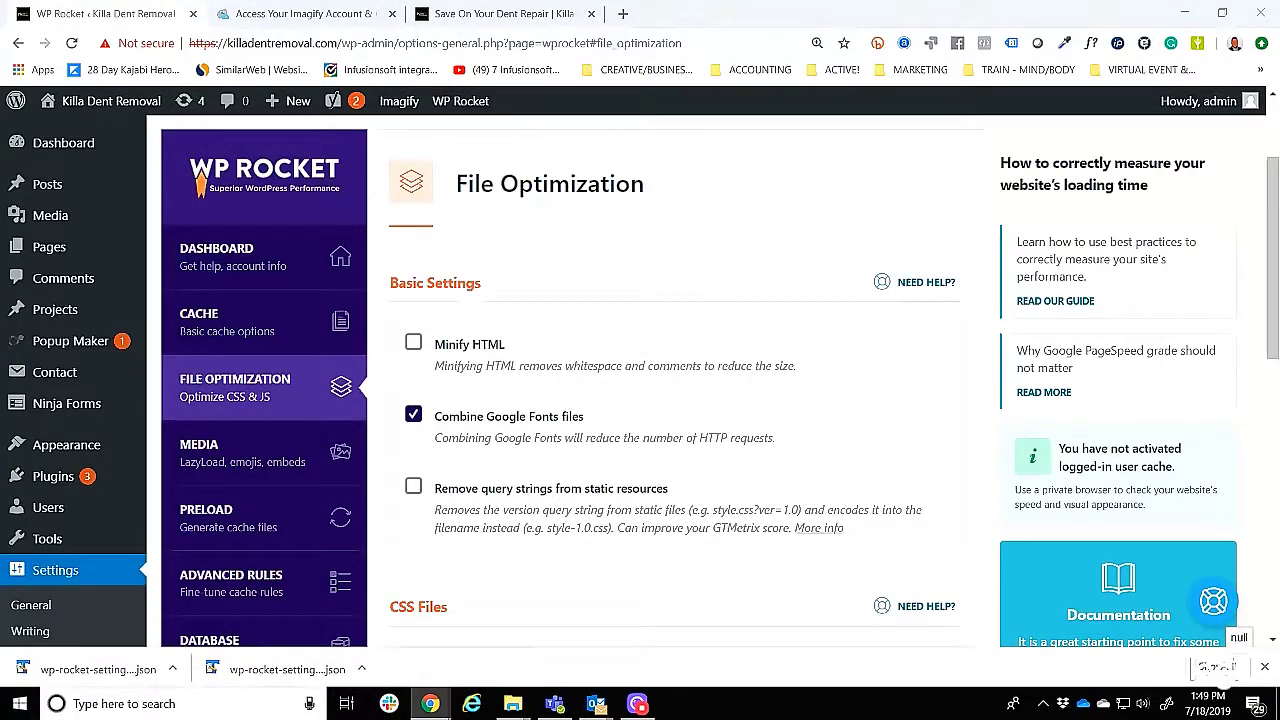
Enable Minify HTML, Minify CSS files and optimized CSS delivery in WP Rocket's File Optimization settings.
click(414, 343)
scroll(417, 414, down, 1)
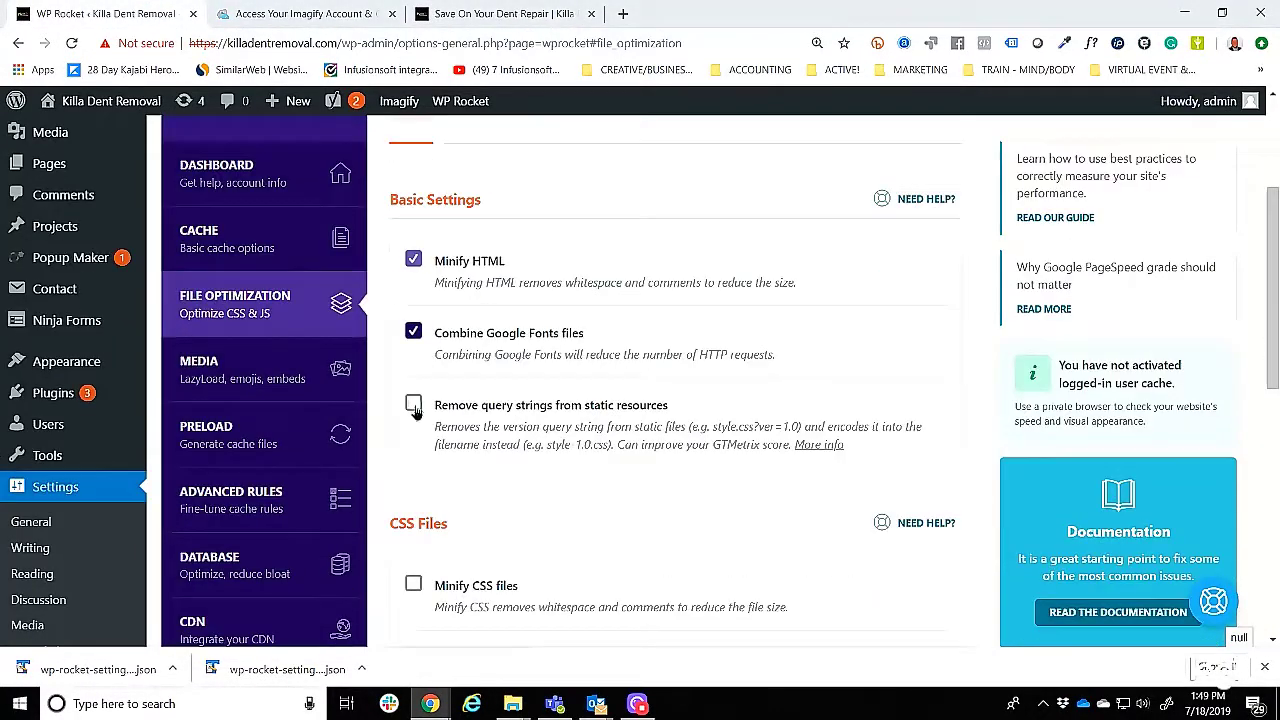
scroll(413, 400, down, 3)
click(412, 334)
scroll(500, 400, down, 5)
click(413, 391)
Enable Minify JavaScript files and Load JavaScript deferred, and save the File Optimization settings.
scroll(576, 481, down, 6)
click(413, 266)
click(549, 425)
scroll(549, 425, down, 1)
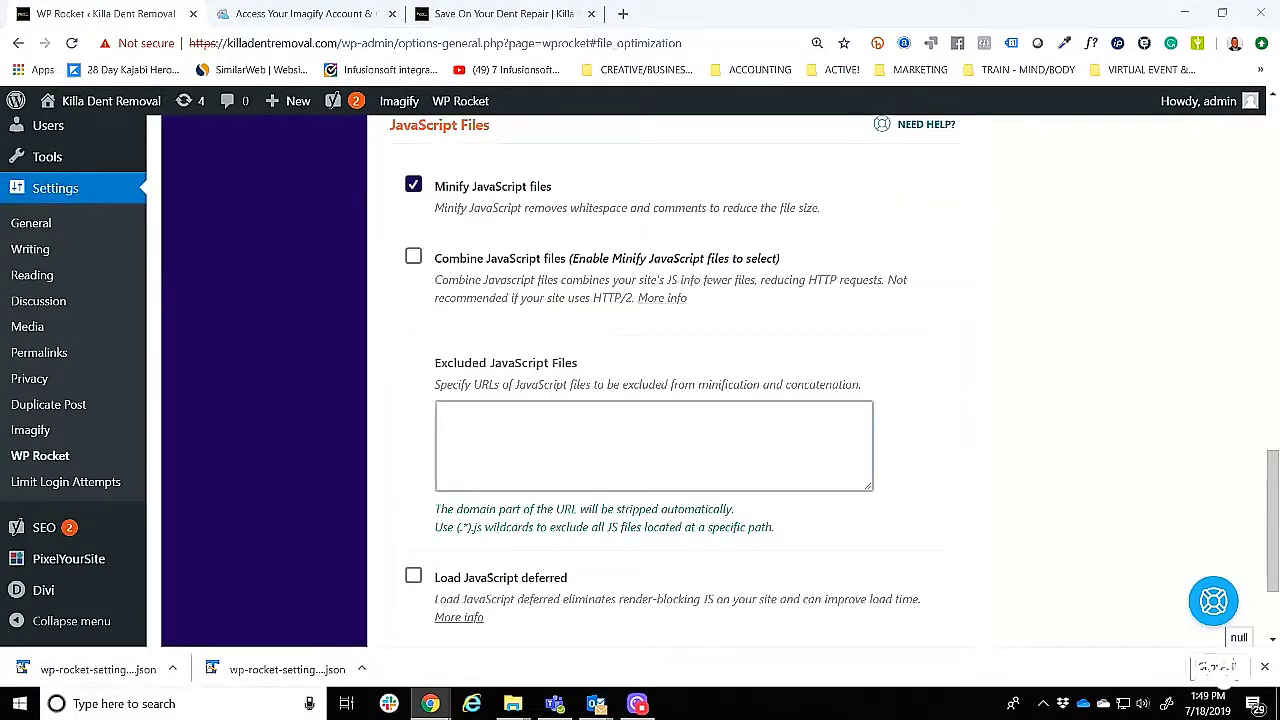
scroll(440, 528, down, 1)
click(488, 468)
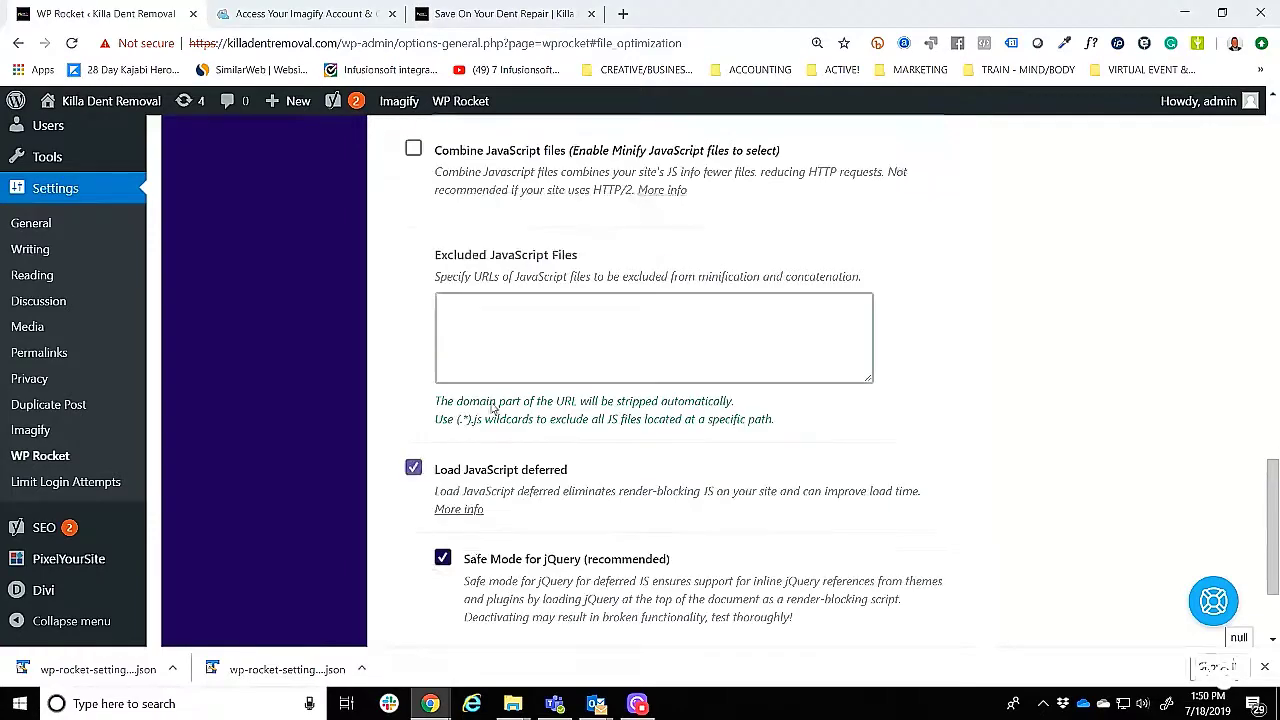
scroll(600, 400, down, 3)
click(456, 353)
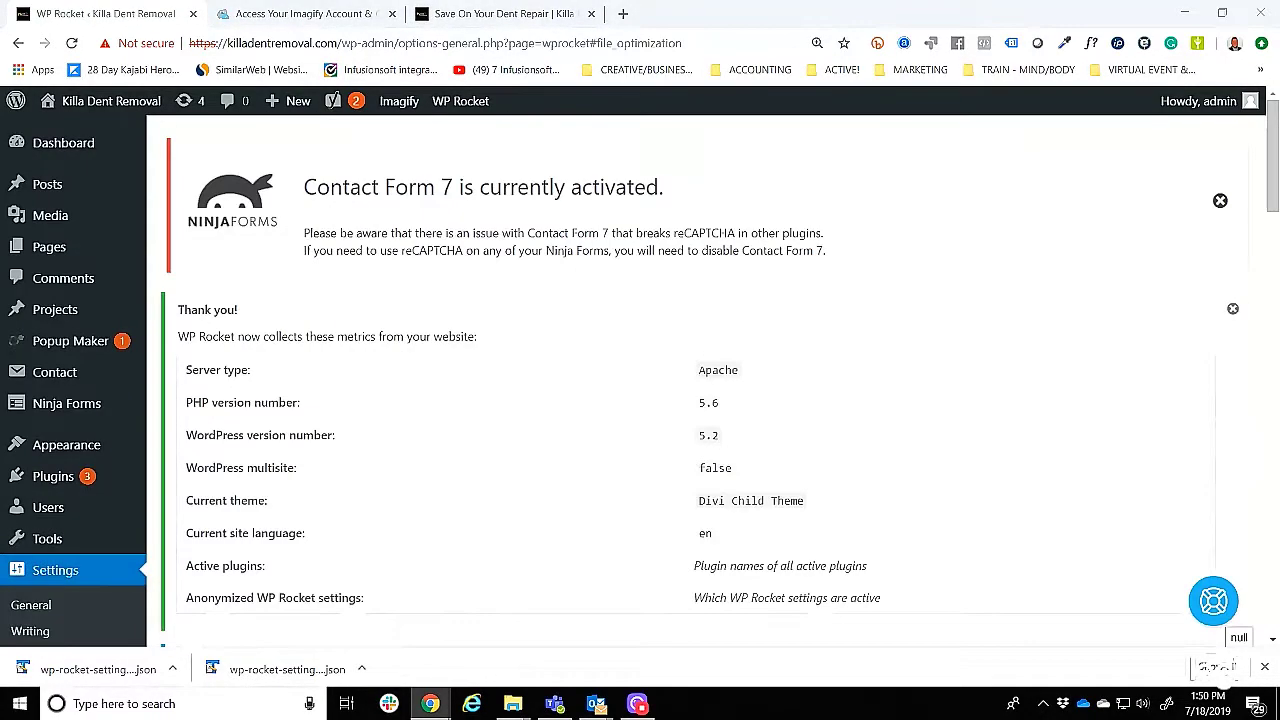
Dismiss WP Rocket's metrics notice, then update and save the caching options in the Cache settings.
click(1234, 312)
scroll(240, 246, down, 3)
click(239, 244)
click(443, 409)
scroll(450, 450, down, 4)
click(455, 525)
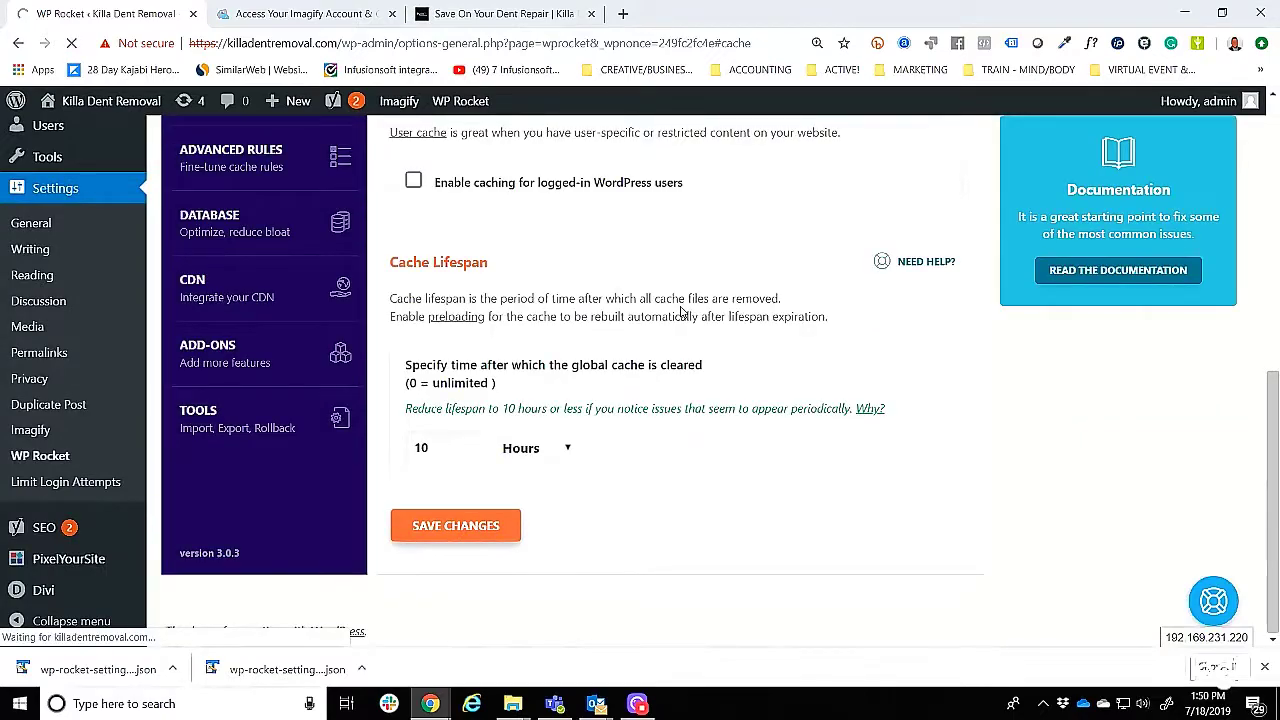
Enable LazyLoad for images and for iframes and videos, including the nested video option, and save the Media settings.
scroll(921, 335, down, 1)
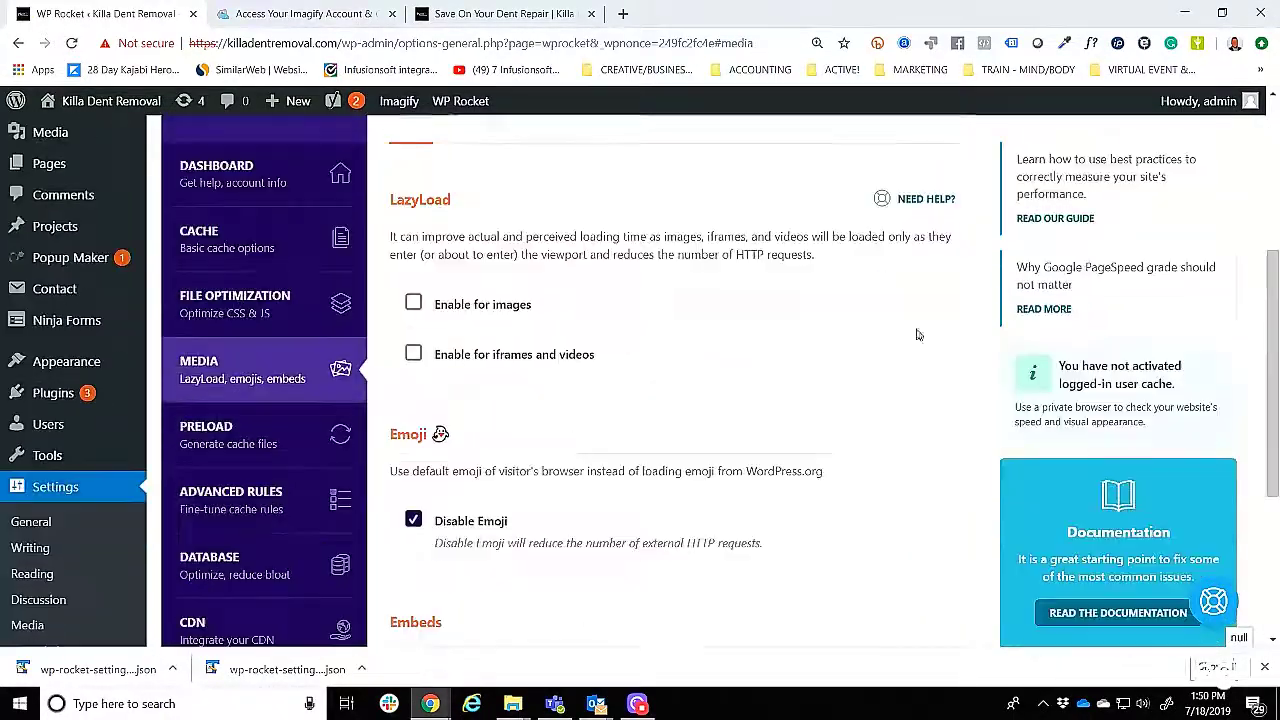
click(414, 303)
click(414, 353)
click(443, 404)
scroll(725, 475, down, 5)
click(455, 525)
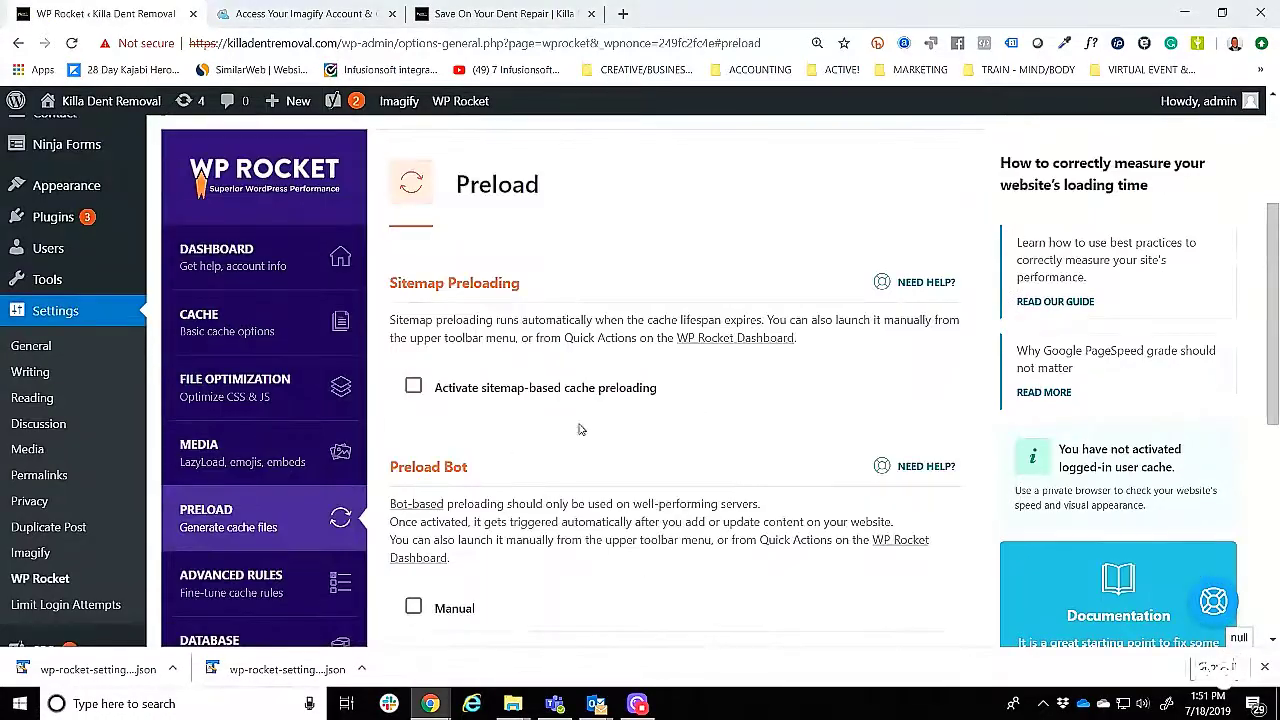
Activate sitemap-based cache preloading in the Preload settings and include the Yoast SEO XML sitemap.
scroll(603, 466, up, 3)
scroll(603, 466, down, 5)
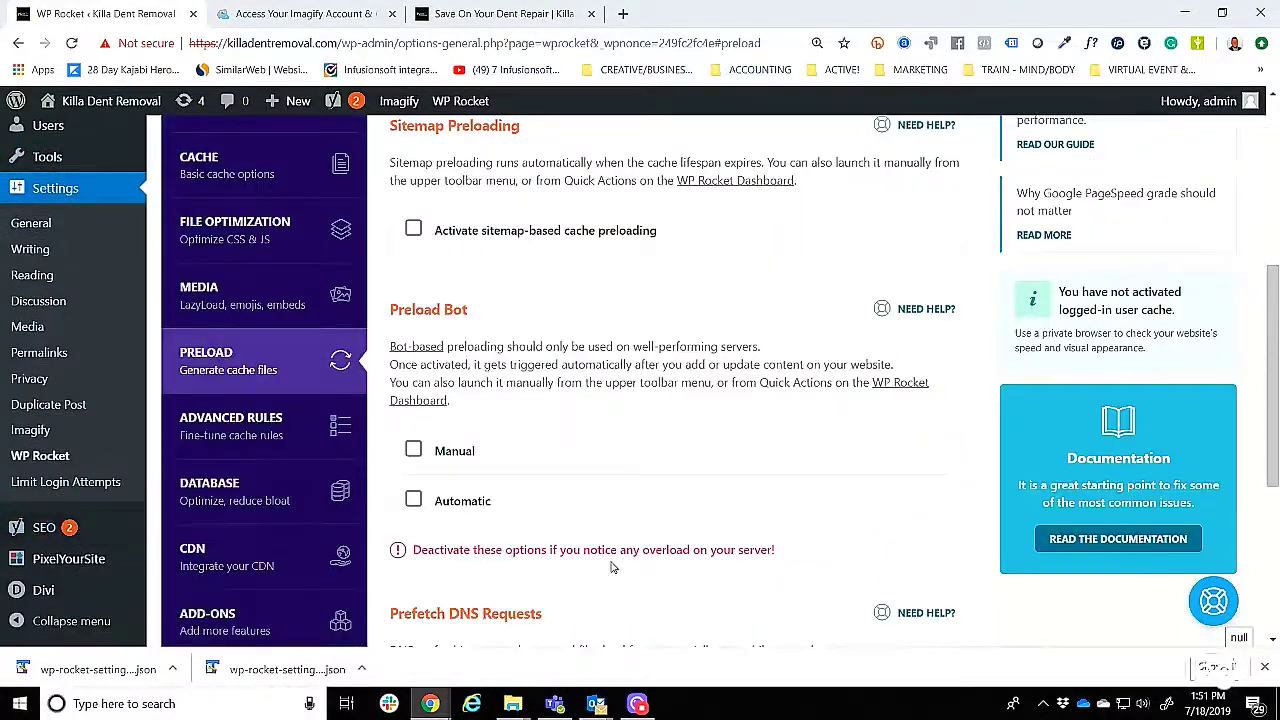
scroll(600, 400, up, 1)
click(413, 313)
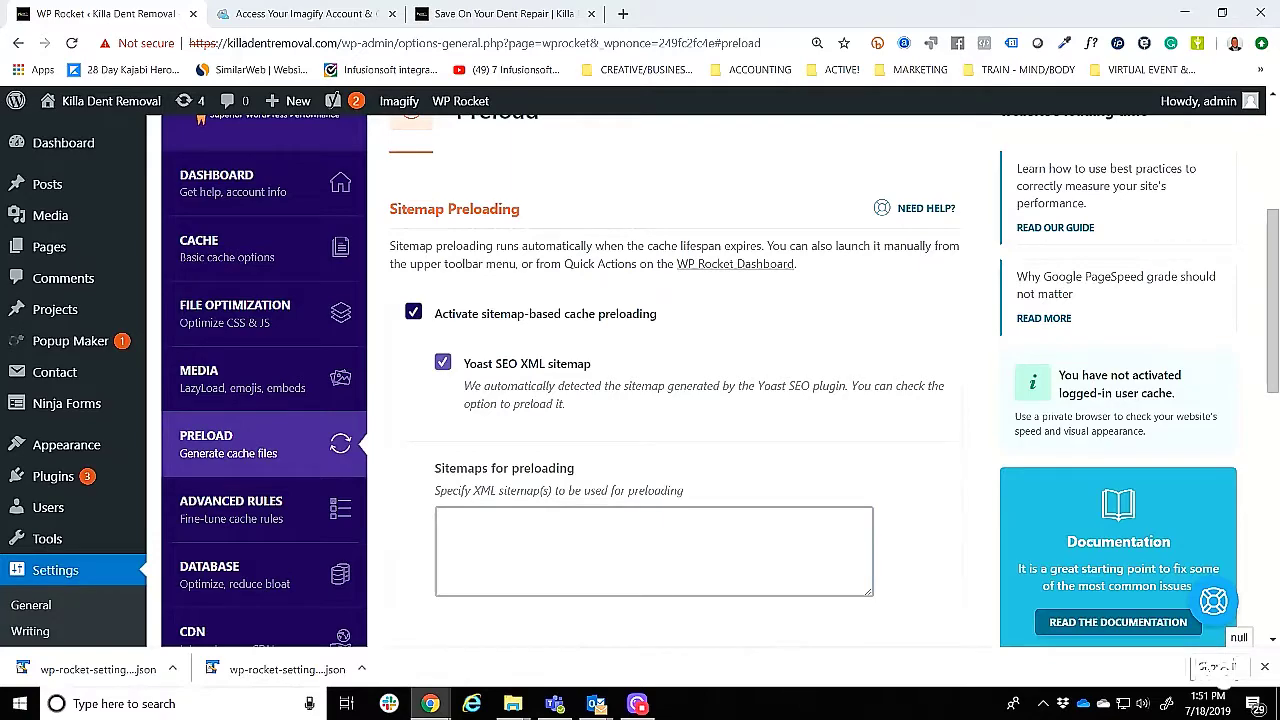
scroll(600, 400, down, 7)
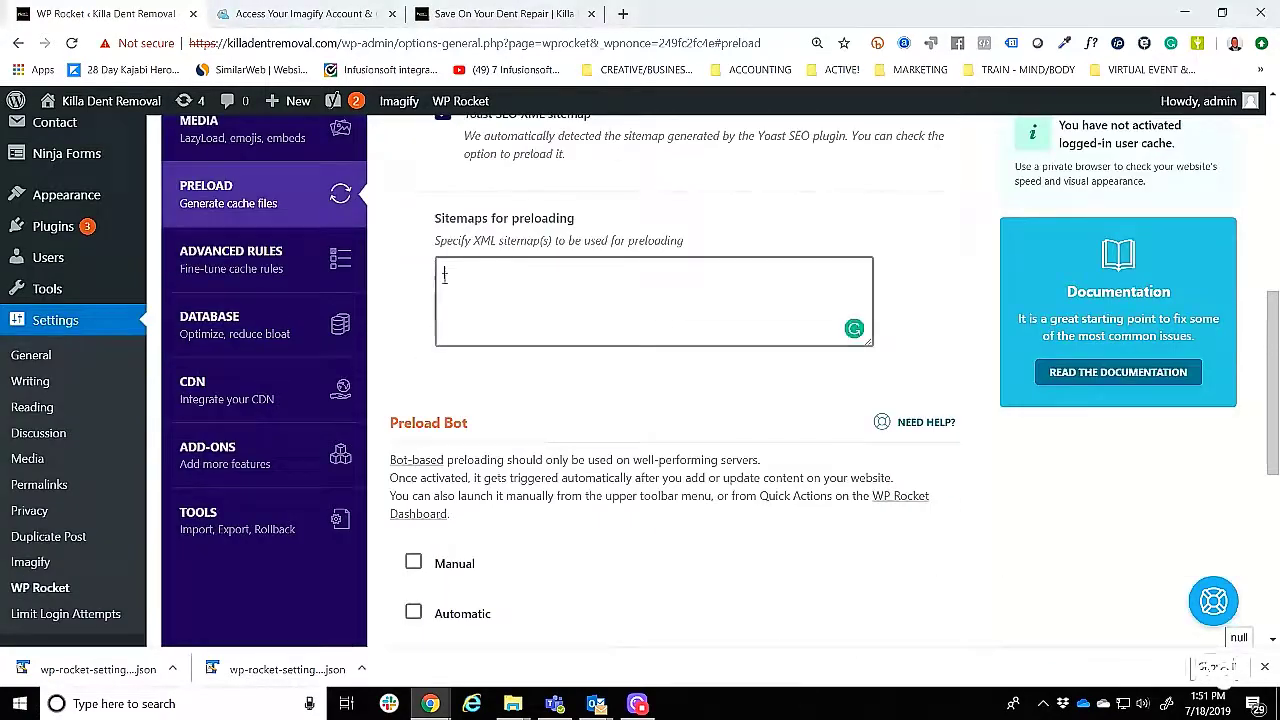
Open Yoast SEO's feature settings in a new tab and view the XML sitemap it generates.
middle_click(44, 527)
click(334, 7)
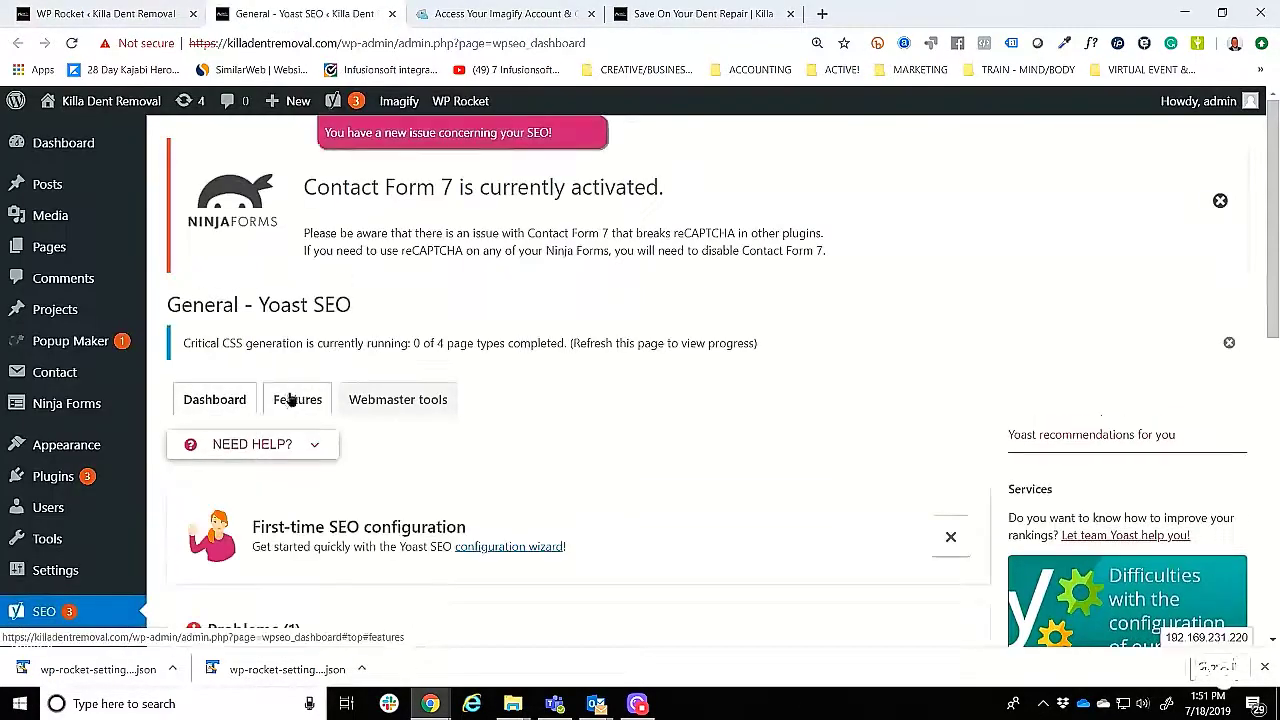
click(295, 397)
scroll(405, 370, down, 2)
scroll(407, 363, down, 2)
click(261, 423)
click(497, 456)
click(254, 44)
key(ctrl+c)
click(105, 14)
click(546, 556)
key(ctrl+v)
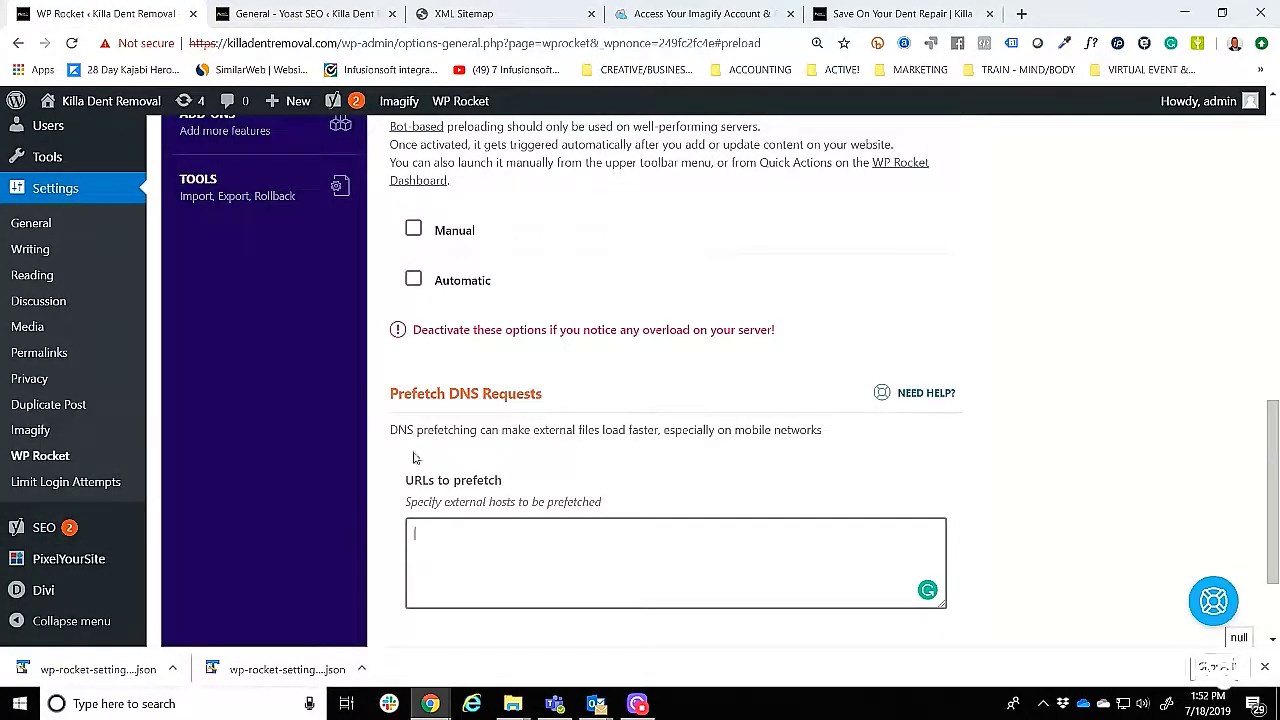
scroll(703, 380, up, 3)
scroll(710, 430, down, 2)
scroll(717, 490, up, 1)
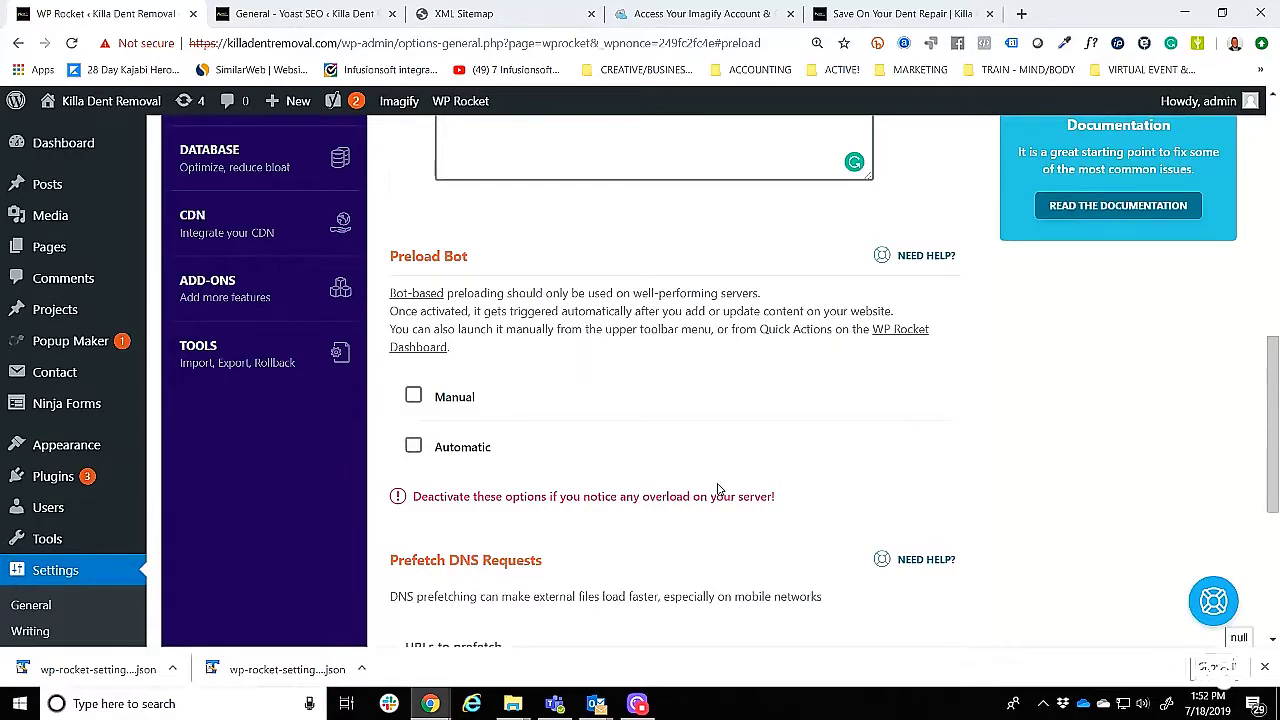
scroll(421, 460, down, 3)
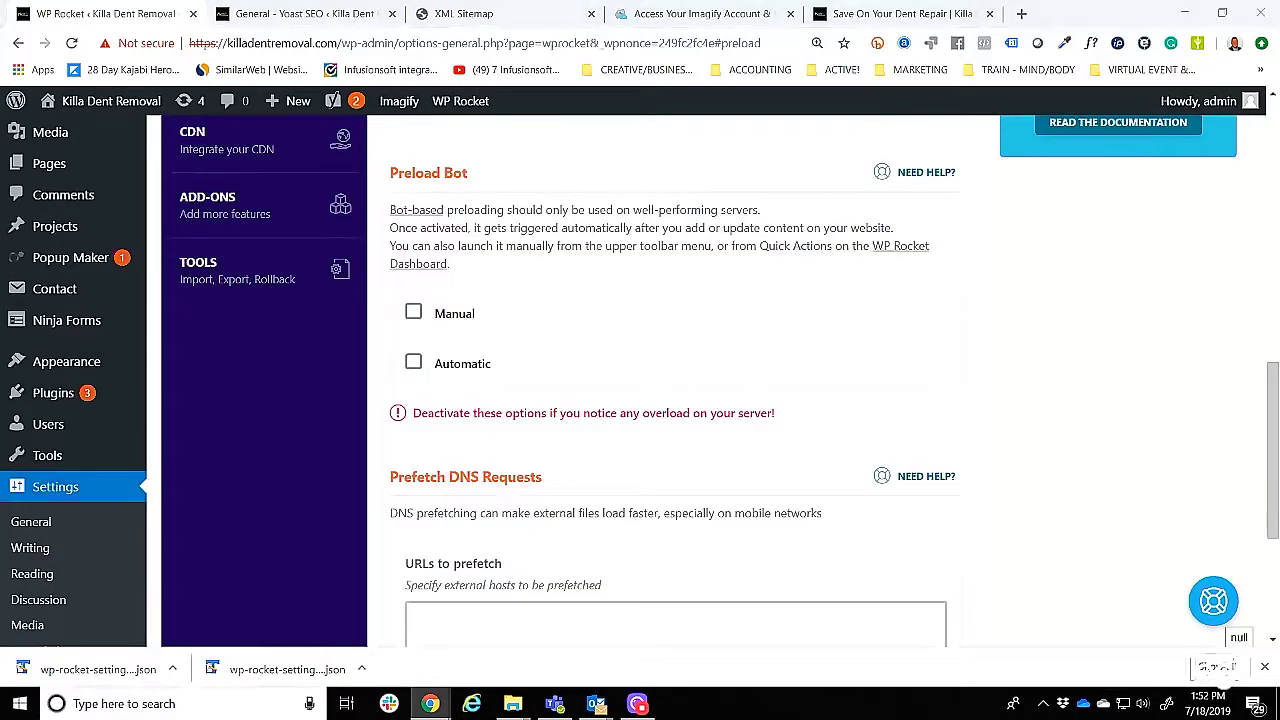
click(469, 592)
key(ctrl+Tab)
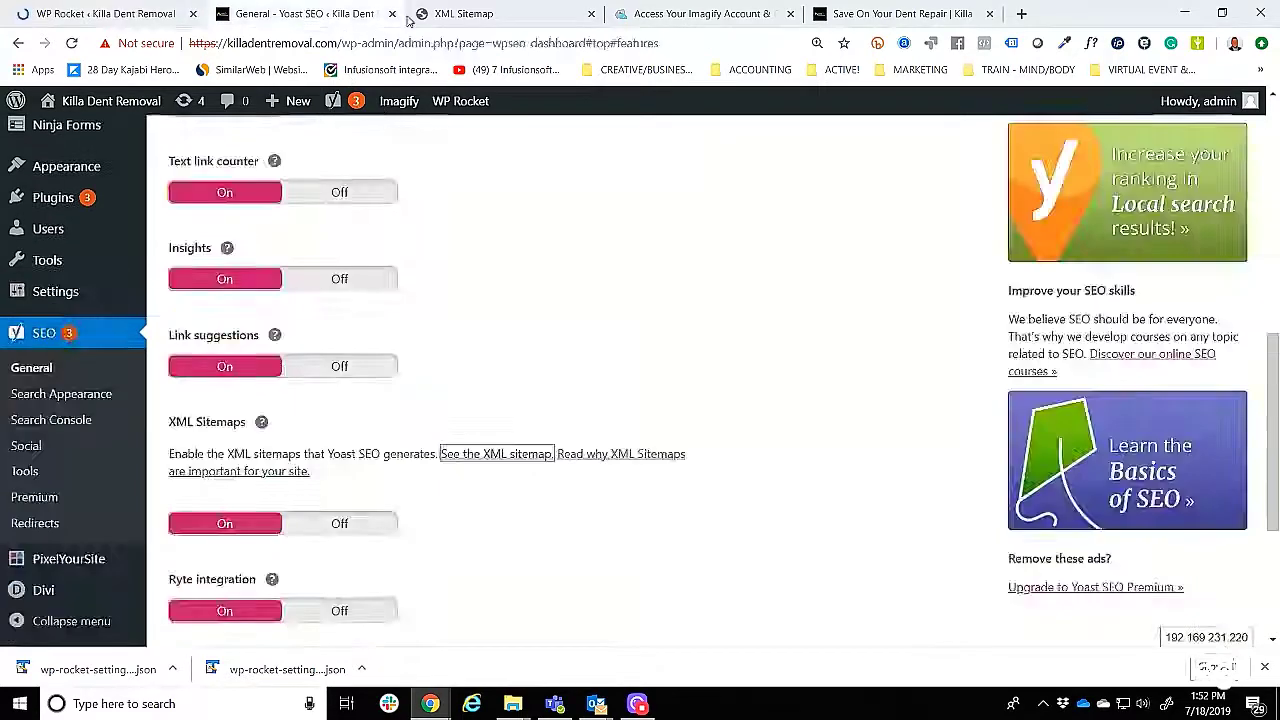
key(ctrl+Tab)
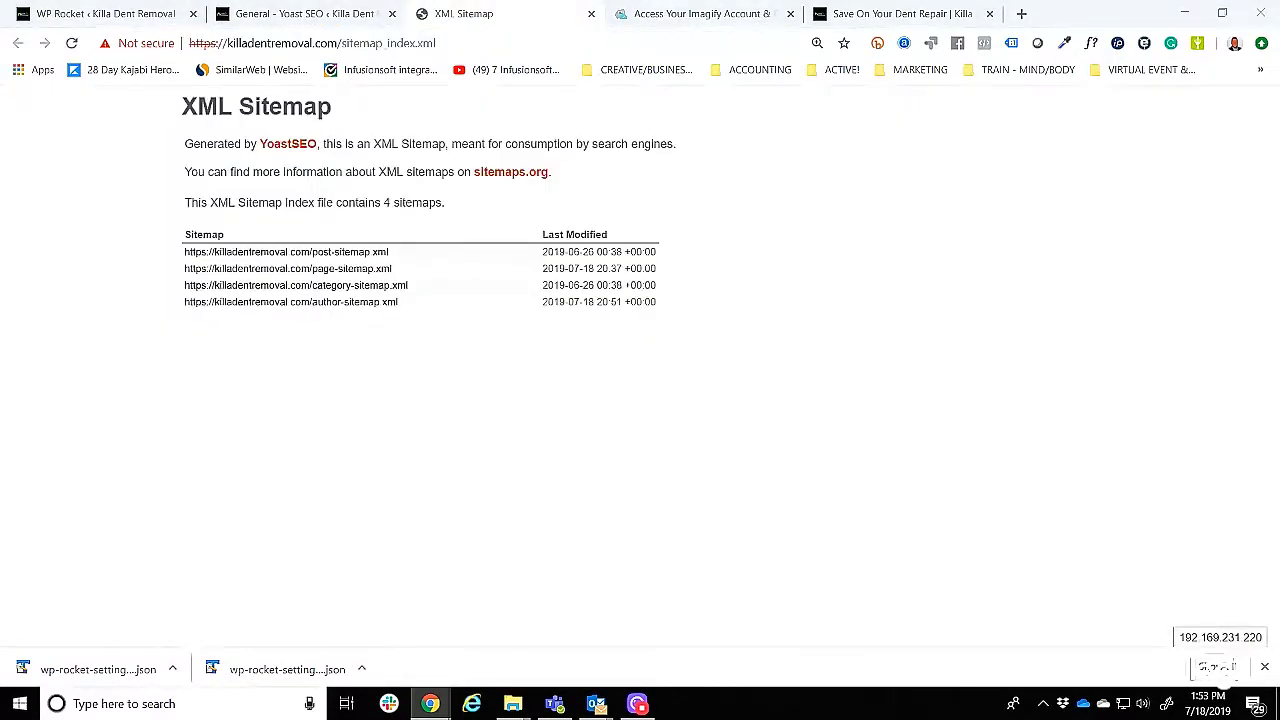
key(ctrl+shift+Tab)
key(ctrl+shift+Tab)
scroll(591, 434, down, 3)
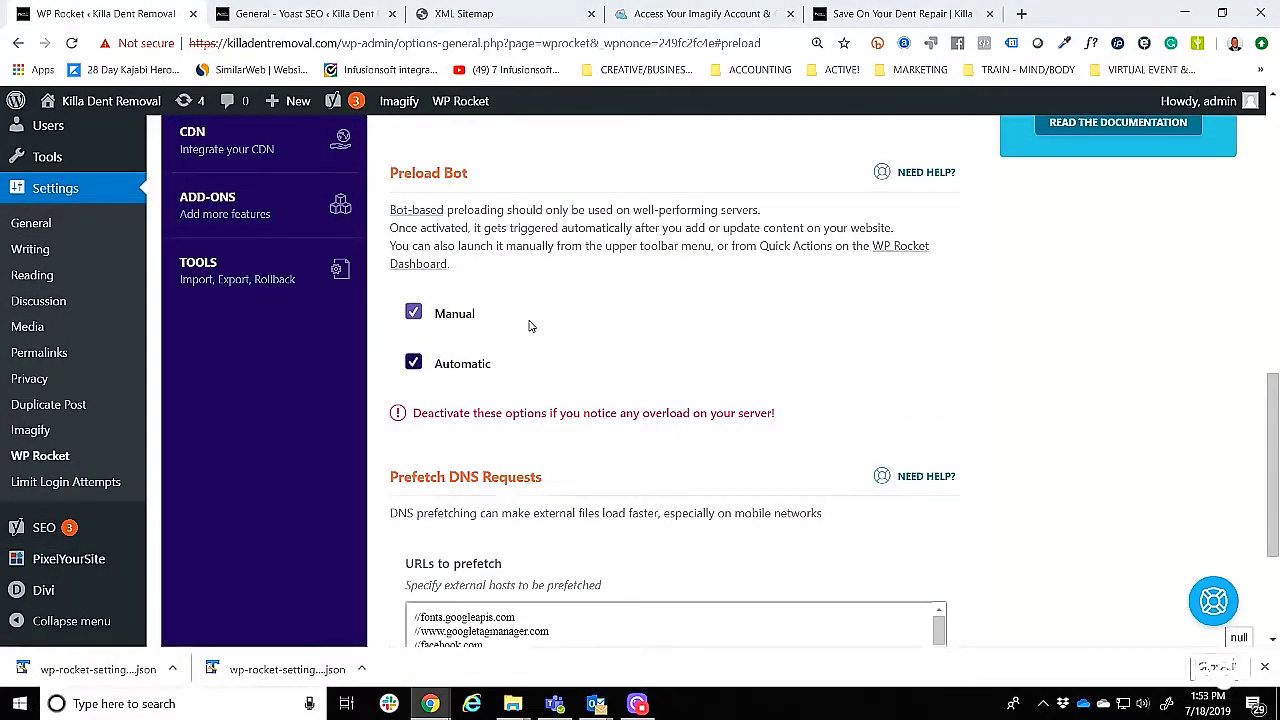
scroll(531, 326, down, 4)
click(456, 525)
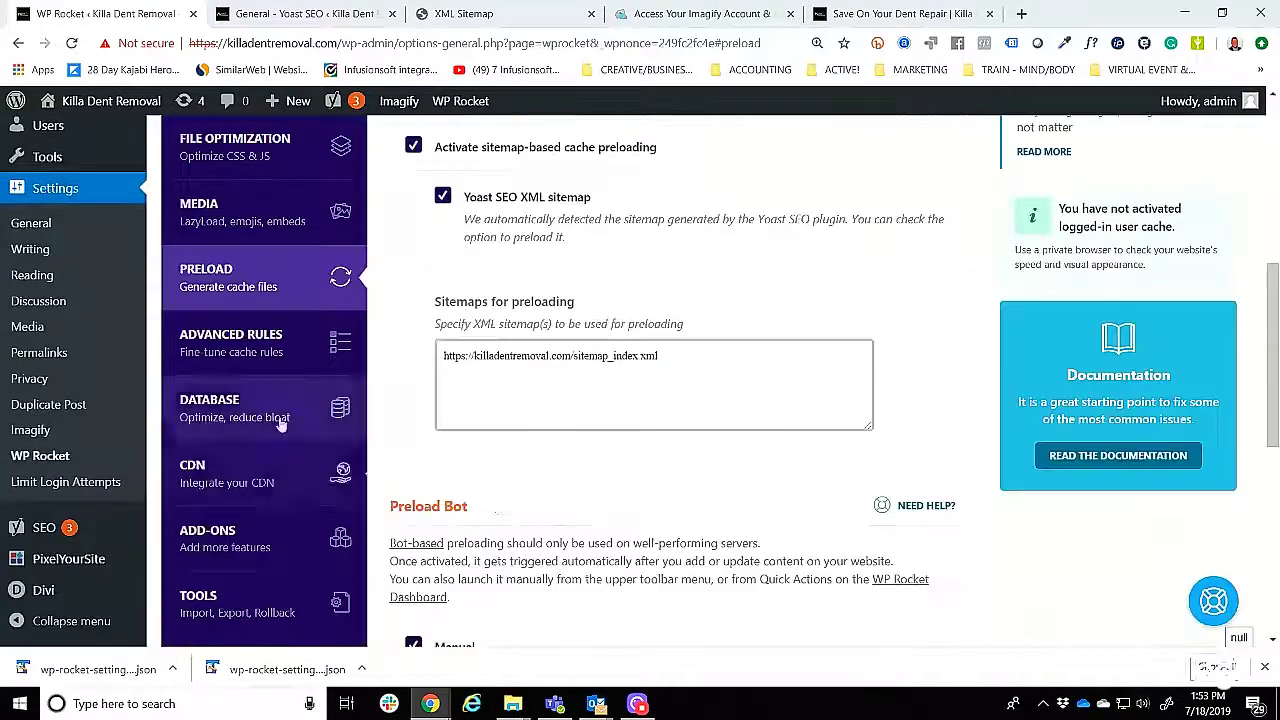
Open WP Rocket's Database settings and select post cleanup items plus spam and trashed comments for cleanup.
click(209, 640)
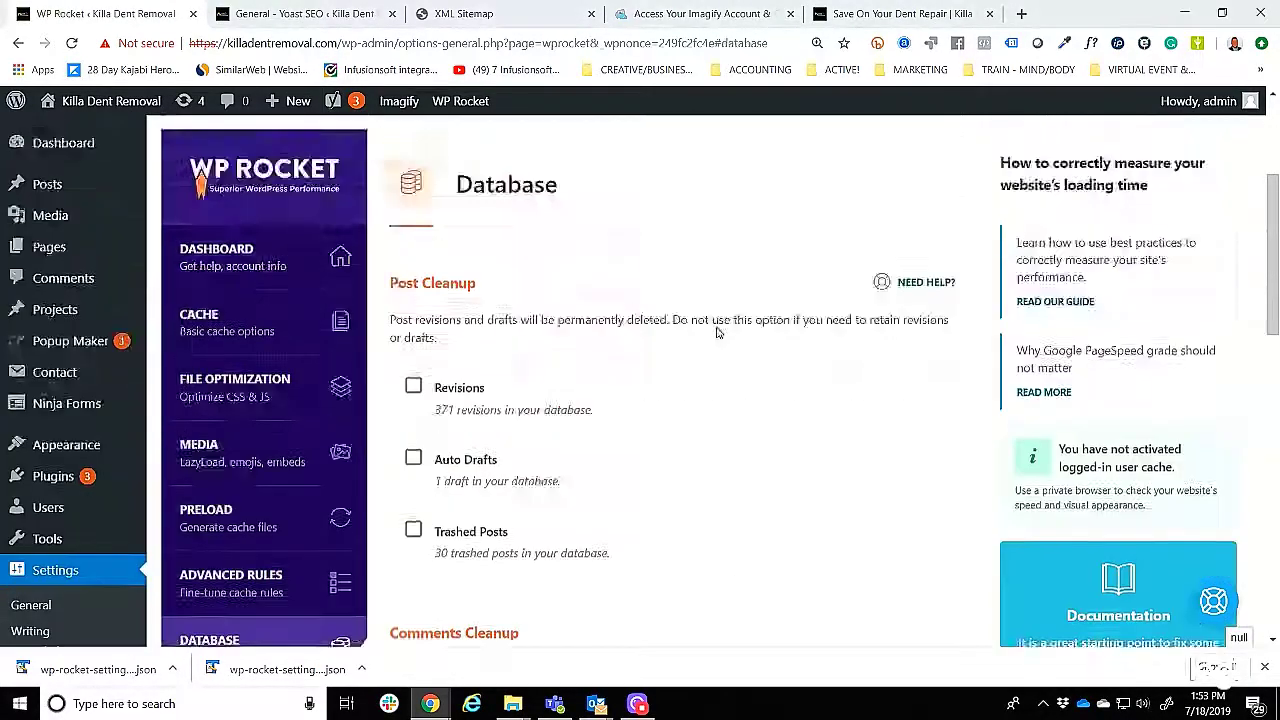
click(413, 448)
scroll(414, 420, down, 2)
click(413, 391)
click(413, 457)
scroll(400, 420, down, 2)
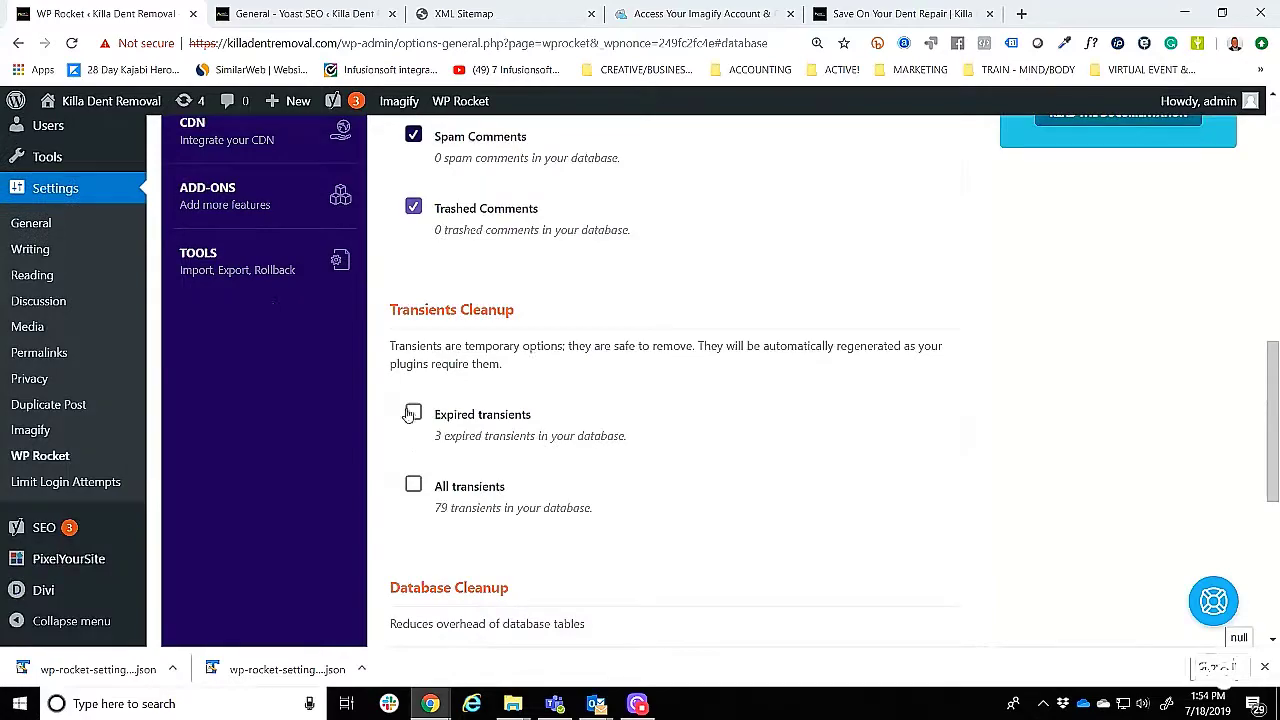
Select expired and all transients and Optimize Tables, schedule automatic cleanup weekly, and run the database optimization.
scroll(570, 498, down, 3)
click(413, 422)
scroll(615, 452, down, 2)
click(413, 418)
click(488, 412)
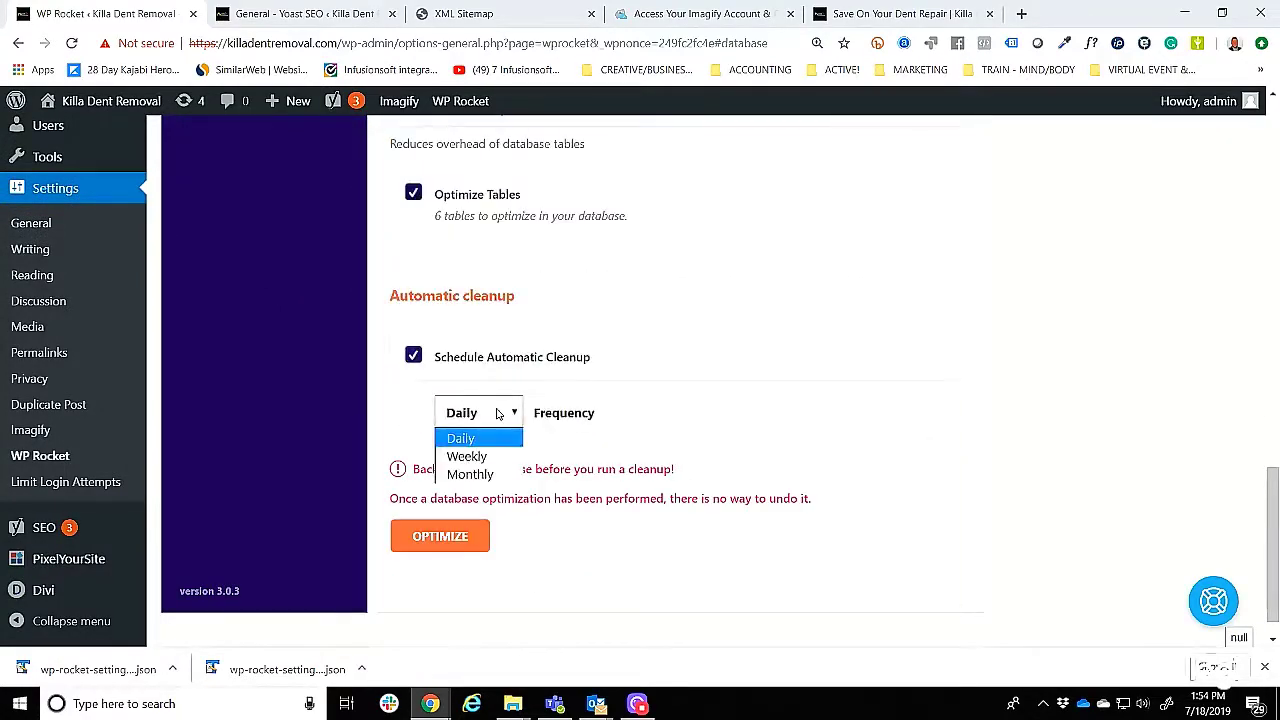
click(466, 456)
scroll(264, 434, down, 1)
scroll(714, 511, down, 4)
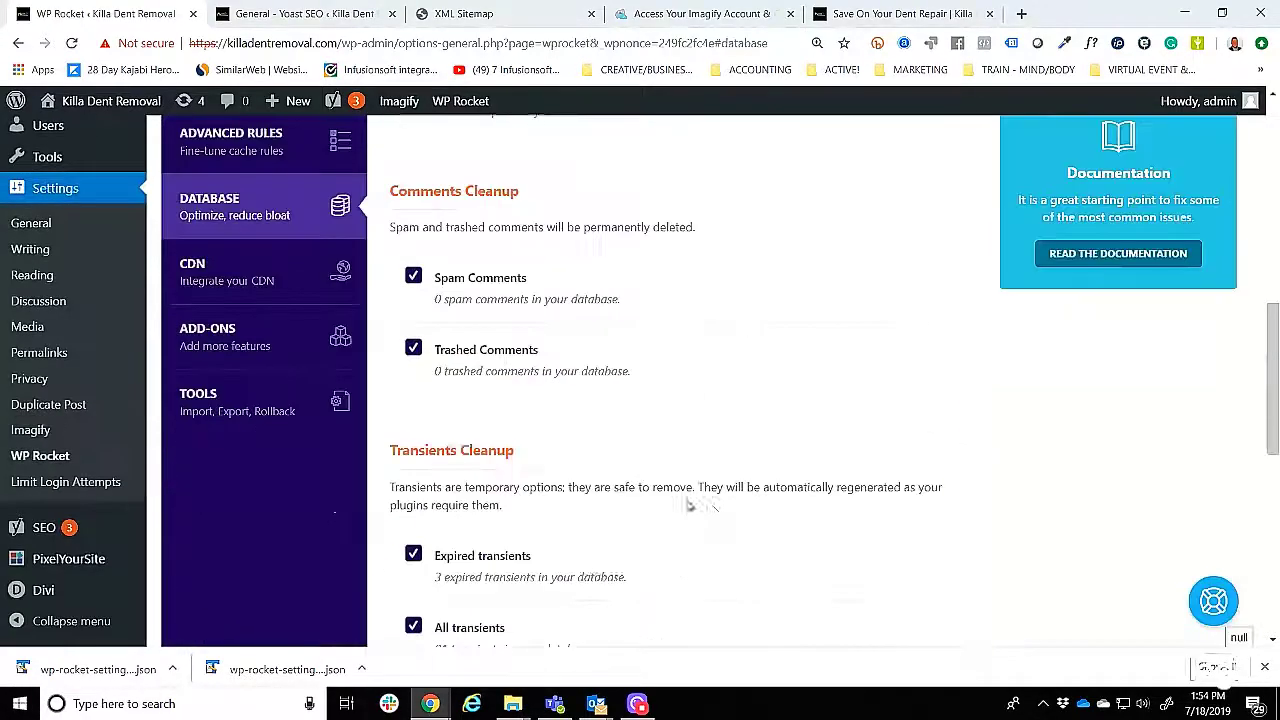
Review WP Rocket's CDN, Add-ons and Tools sections for further options to configure.
click(215, 272)
scroll(500, 380, down, 3)
click(235, 448)
scroll(575, 423, down, 2)
scroll(572, 422, down, 2)
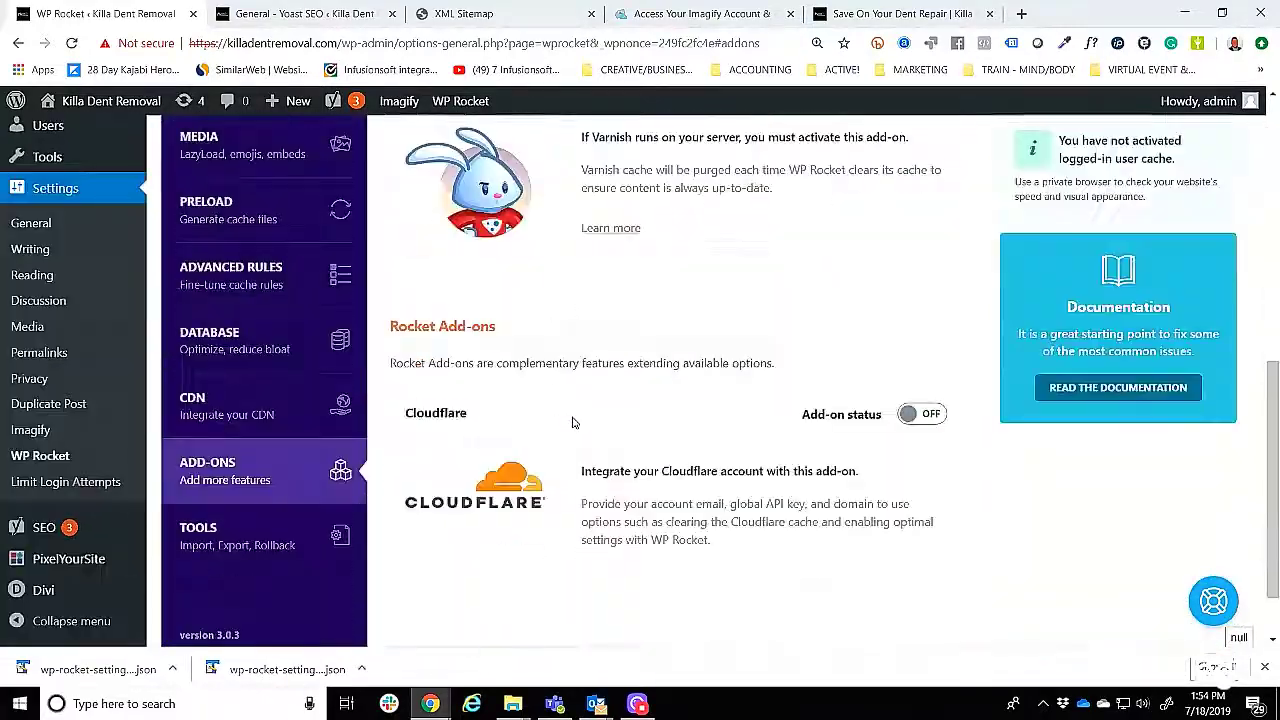
scroll(1040, 455, up, 3)
scroll(783, 410, down, 3)
click(240, 536)
scroll(657, 414, down, 3)
scroll(657, 414, up, 10)
Reload the WP Rocket page, then run the pending updates for Appointment Hour Booking, PixelYourSite PRO and WP Rocket.
click(71, 43)
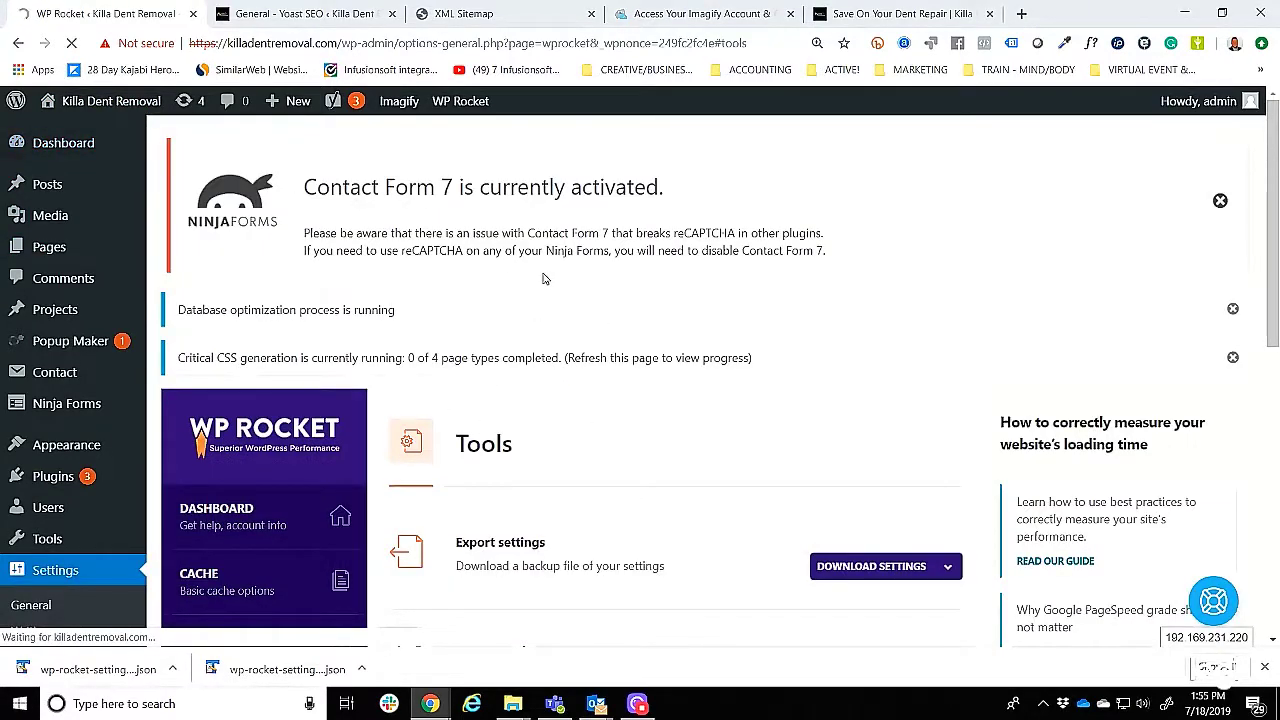
scroll(503, 280, down, 5)
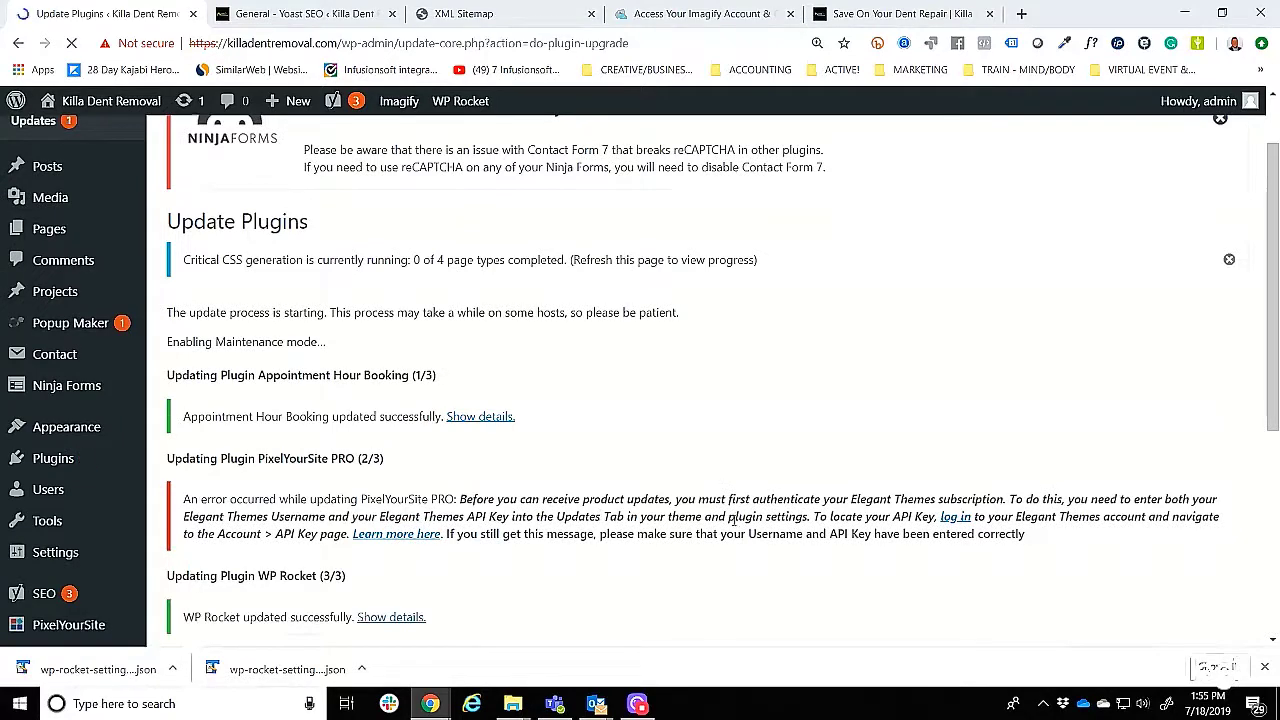
scroll(603, 452, down, 3)
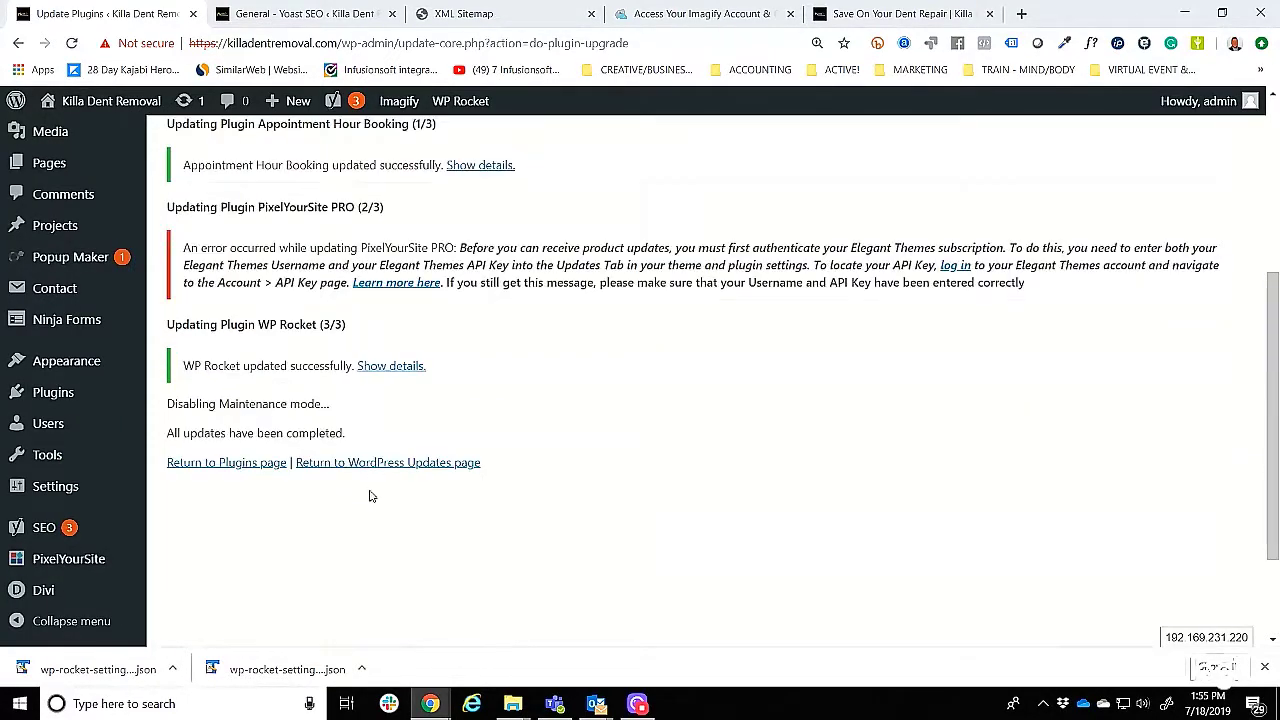
Open the Divi theme options and examine the Elegant Themes username and API key fields used for updates.
mouse_move(100, 590)
click(195, 458)
click(886, 435)
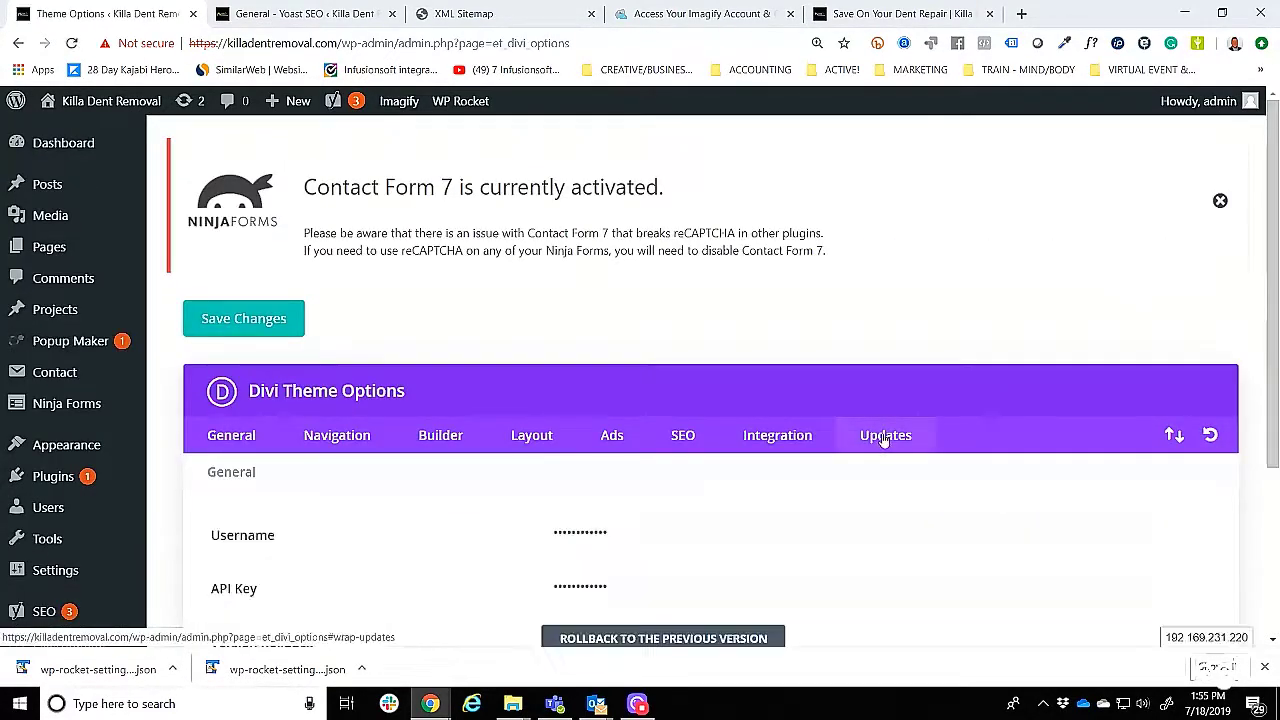
scroll(791, 371, down, 1)
click(674, 500)
scroll(990, 460, down, 1)
click(1203, 423)
click(786, 220)
Open PixelYourSite's license activation for Facebook Pixel Pro.
click(68, 476)
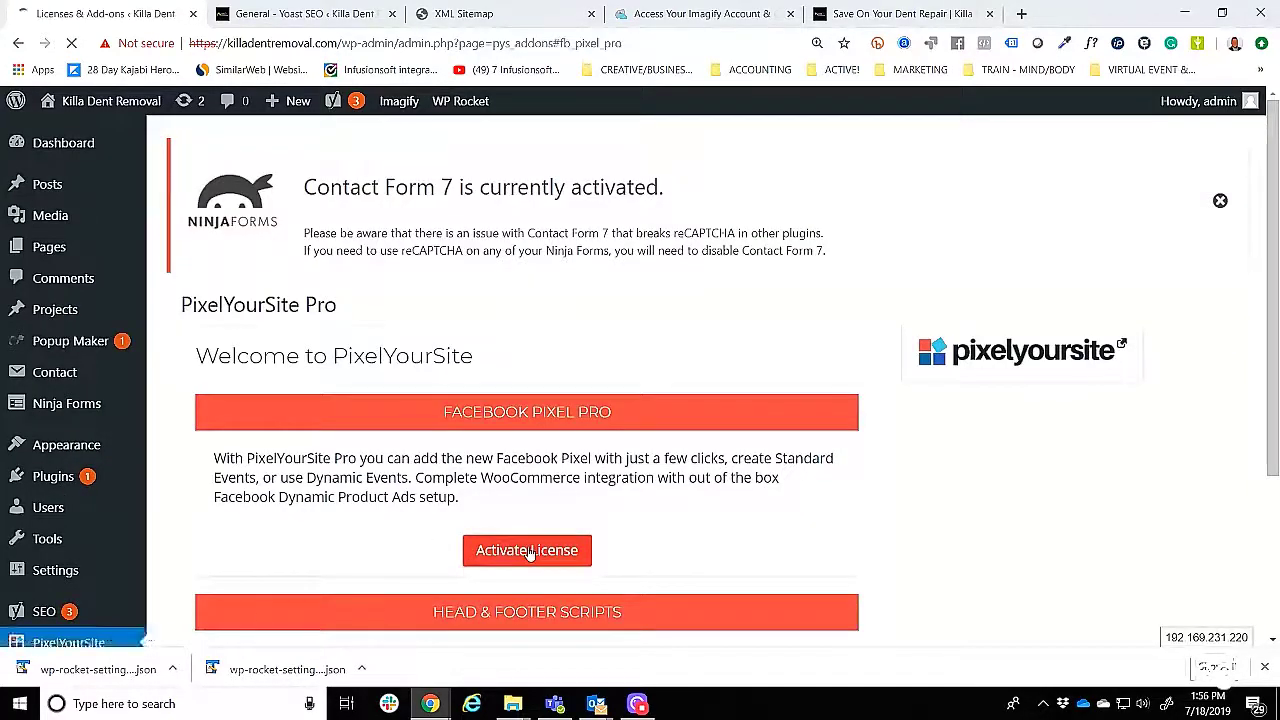